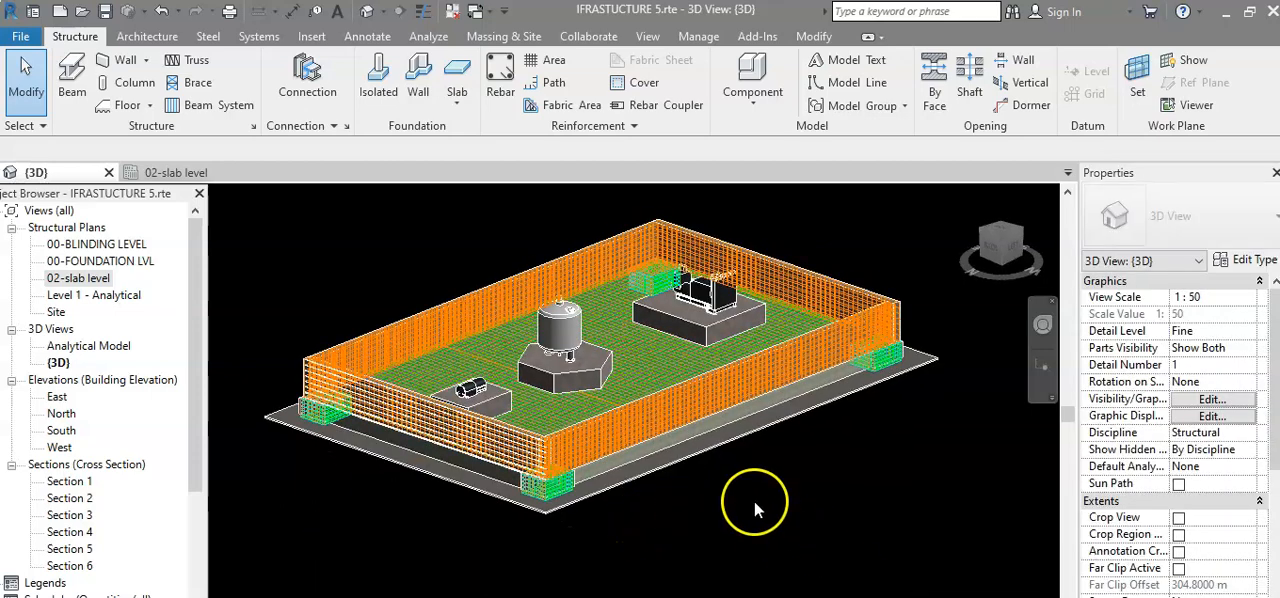
Lower the top of the 3D view's section box until the fenced compound and its foundations are cut out of view.
scroll(731, 493, "down", 1)
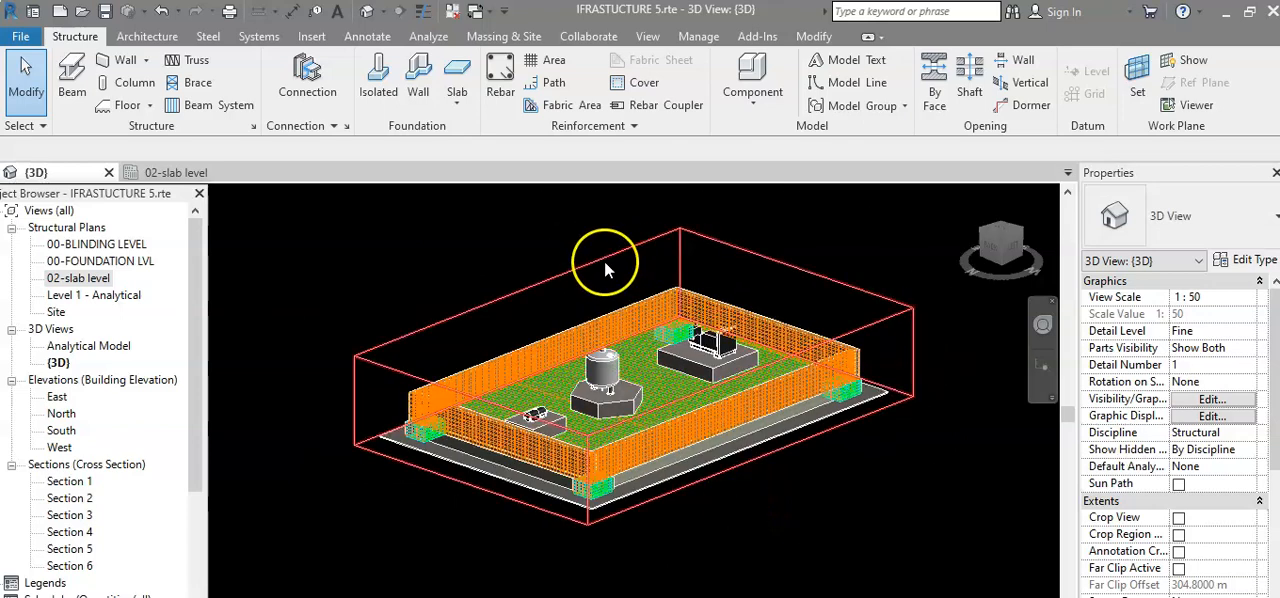
left_click(602, 262)
left_click_drag(633, 340, 625, 428)
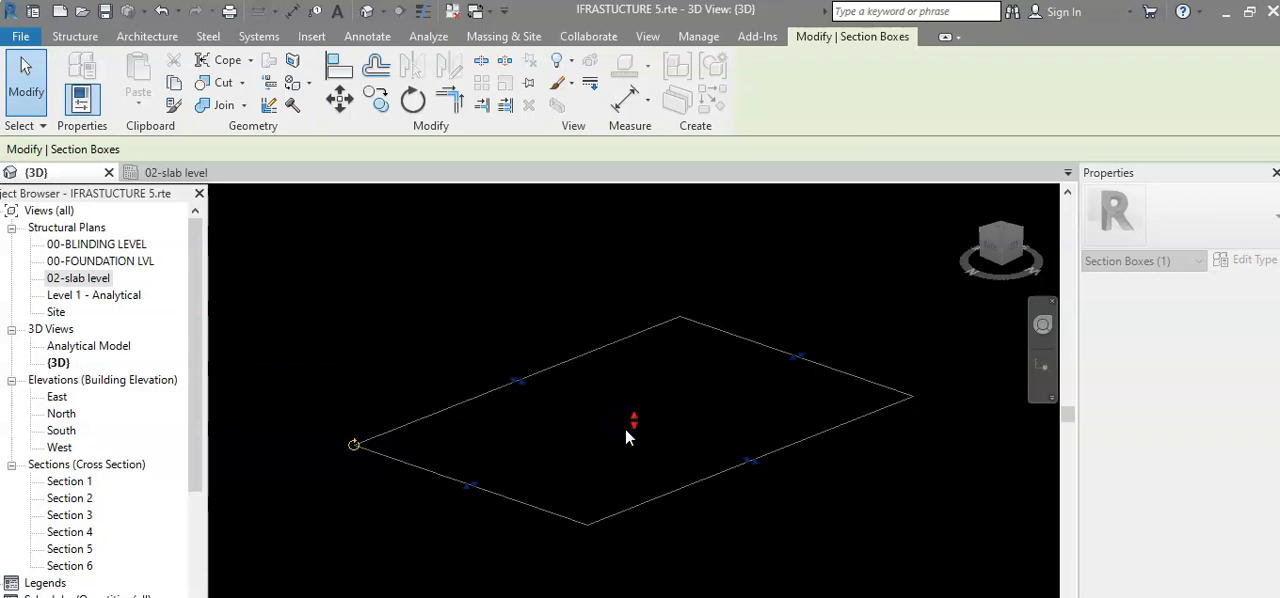
middle_click_drag(629, 438, 606, 419)
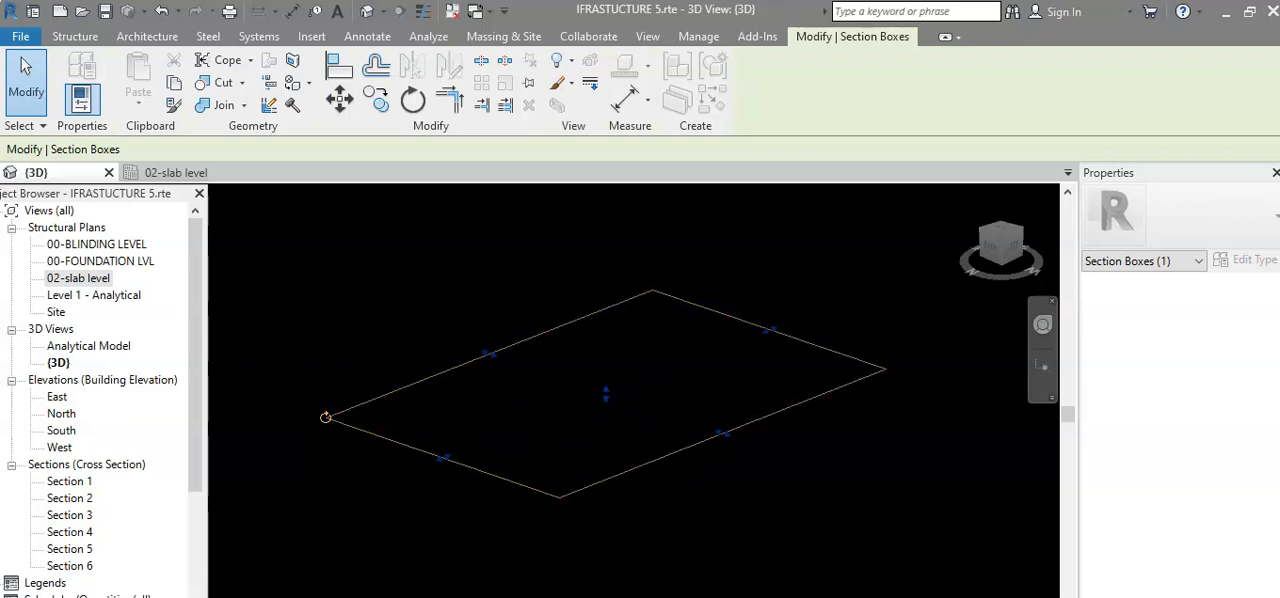
Switch to Photos and look at the site photos, including 6.11.13c-Top-soil-stripping-4-new-ditch.jpg.
mouse_move(806, 597)
mouse_move(908, 592)
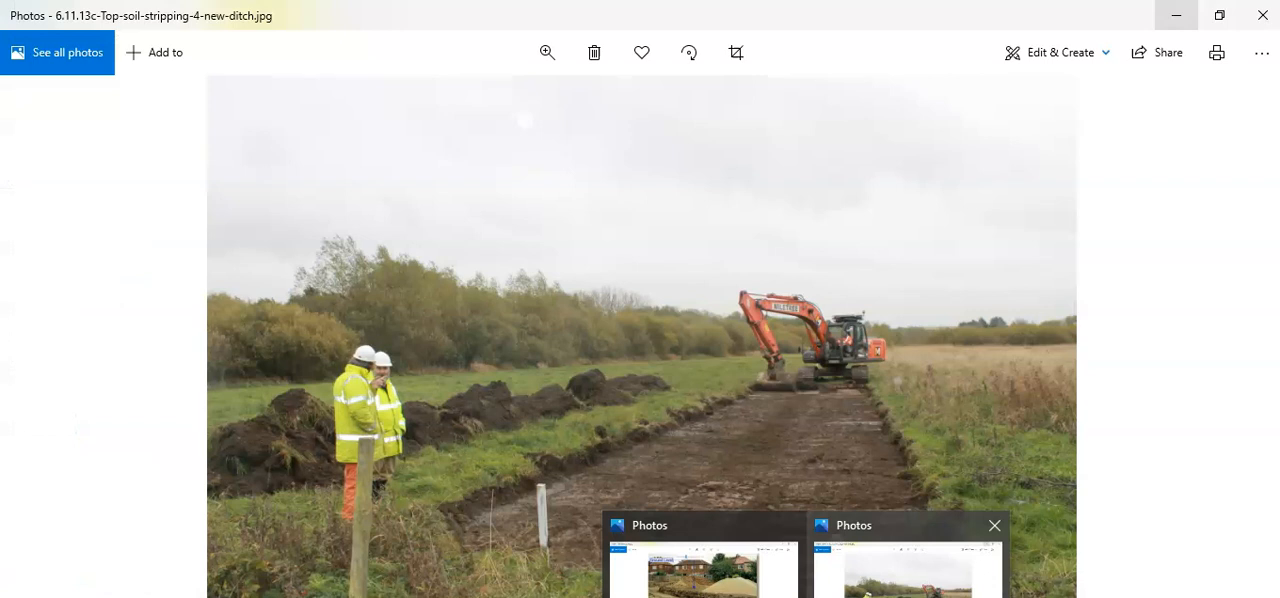
mouse_move(703, 588)
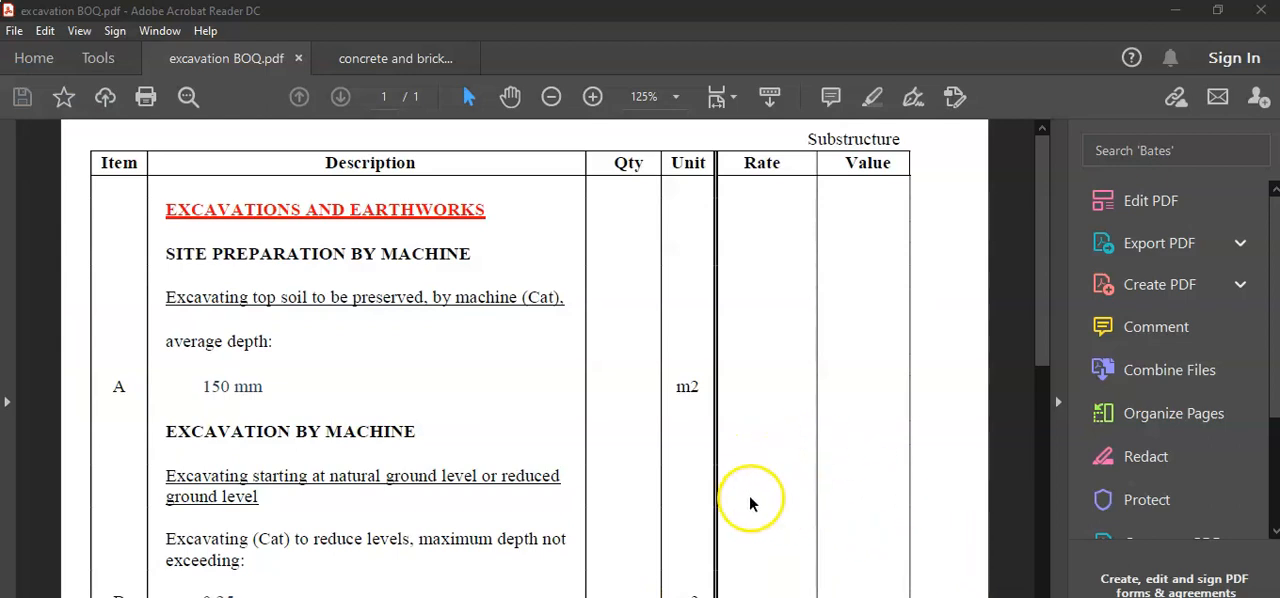
Switch to Acrobat Reader and review the 150 mm top soil excavation item and its unit in excavation BOQ.pdf.
scroll(754, 506, "down", 2)
left_click_drag(1037, 372, 1034, 266)
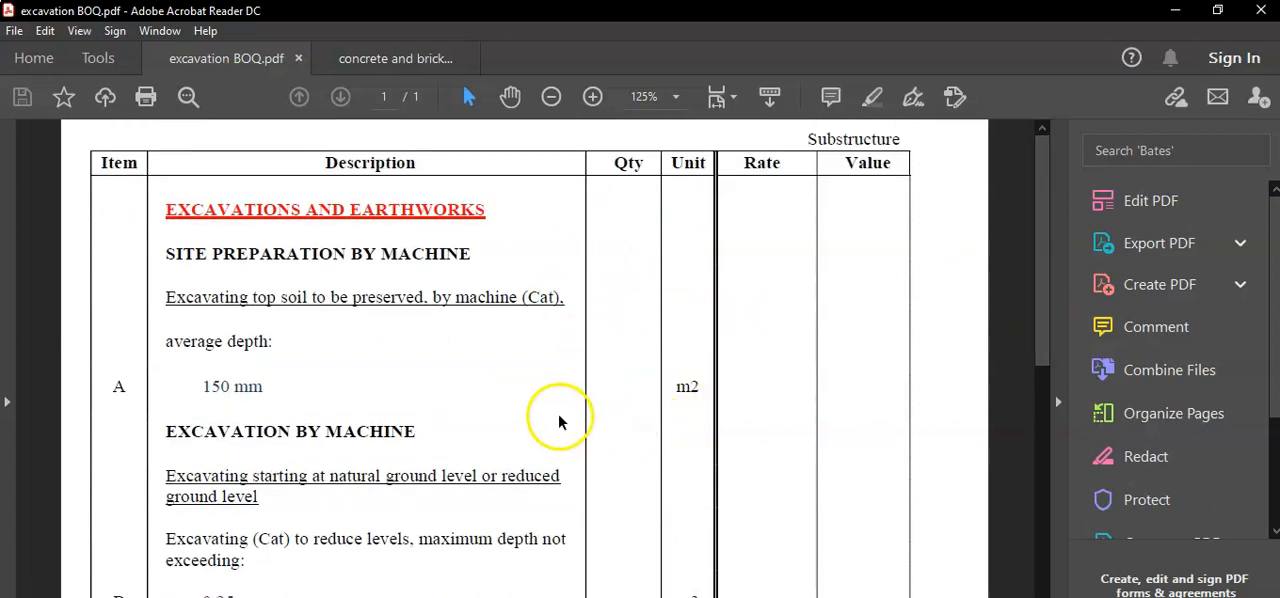
key("ctrl+shift+d")
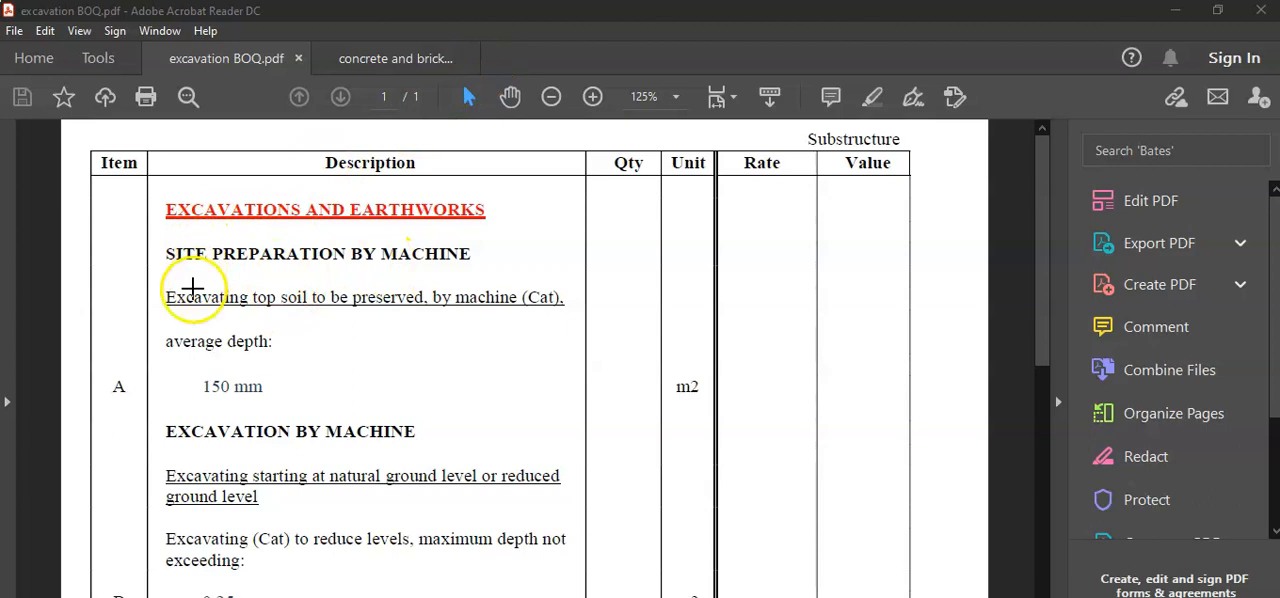
left_click_drag(179, 291, 335, 326)
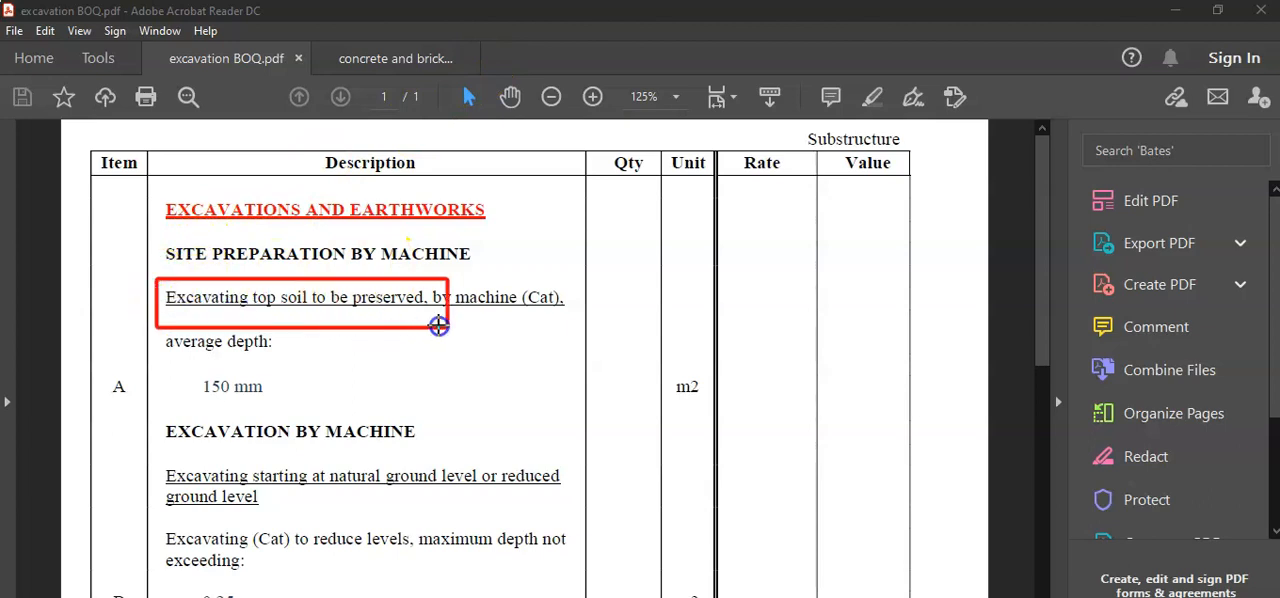
left_click_drag(525, 325, 573, 322)
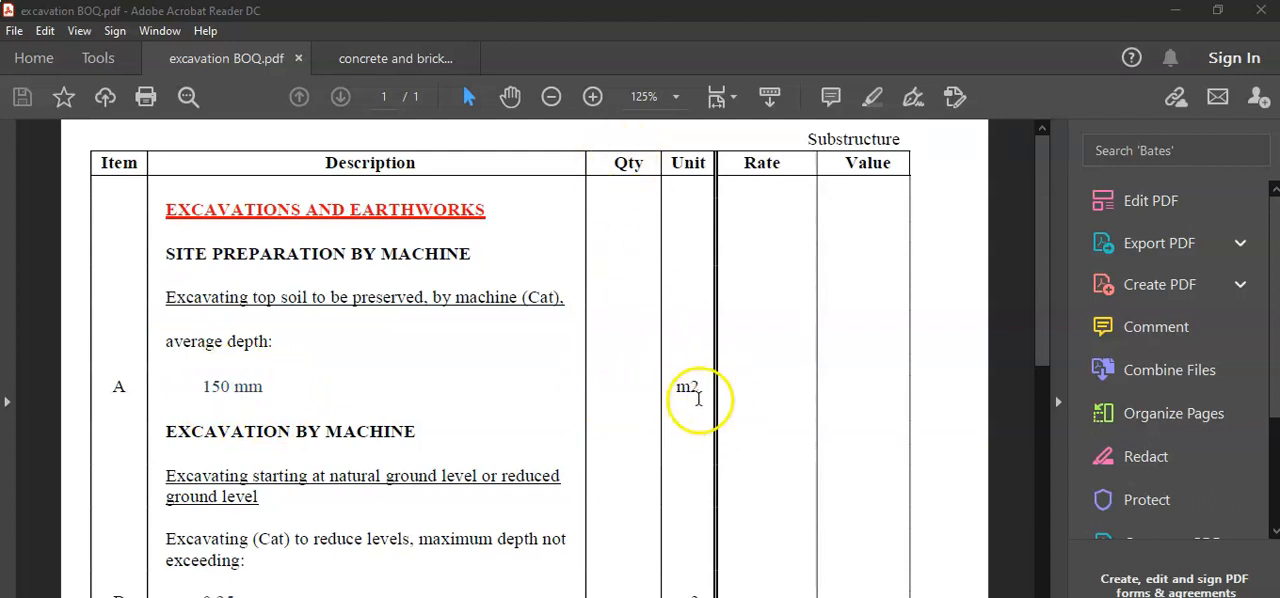
left_click_drag(1040, 317, 1055, 413)
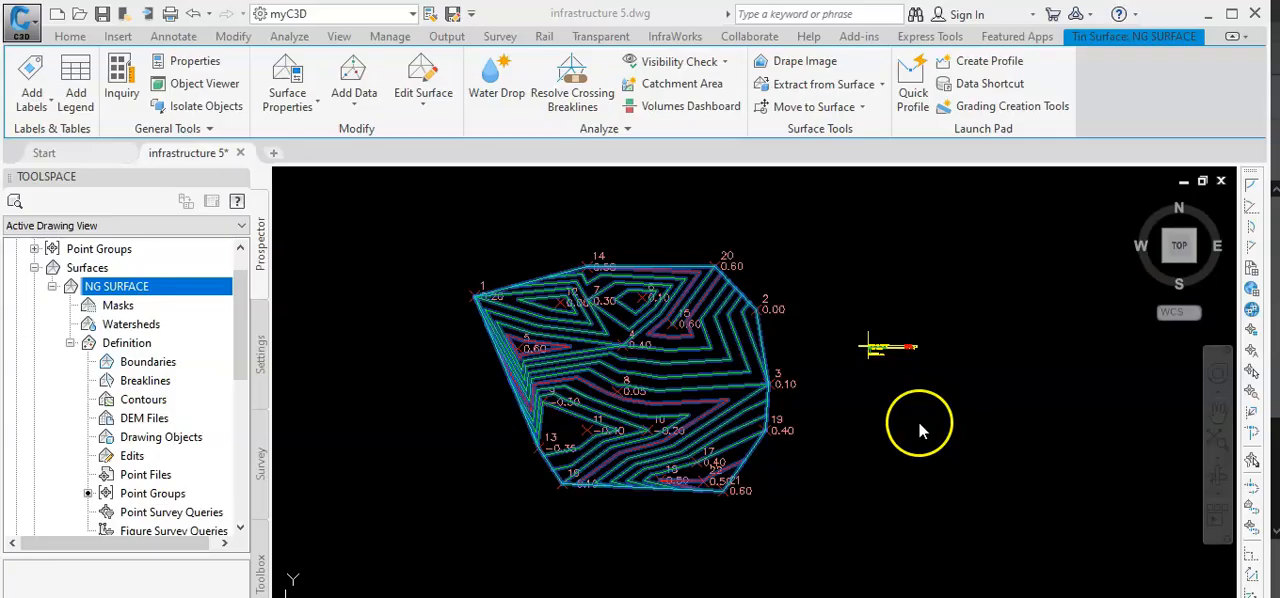
Switch to Civil 3D and examine the contours and point elevations of NG SURFACE.
scroll(793, 400, "up", 2)
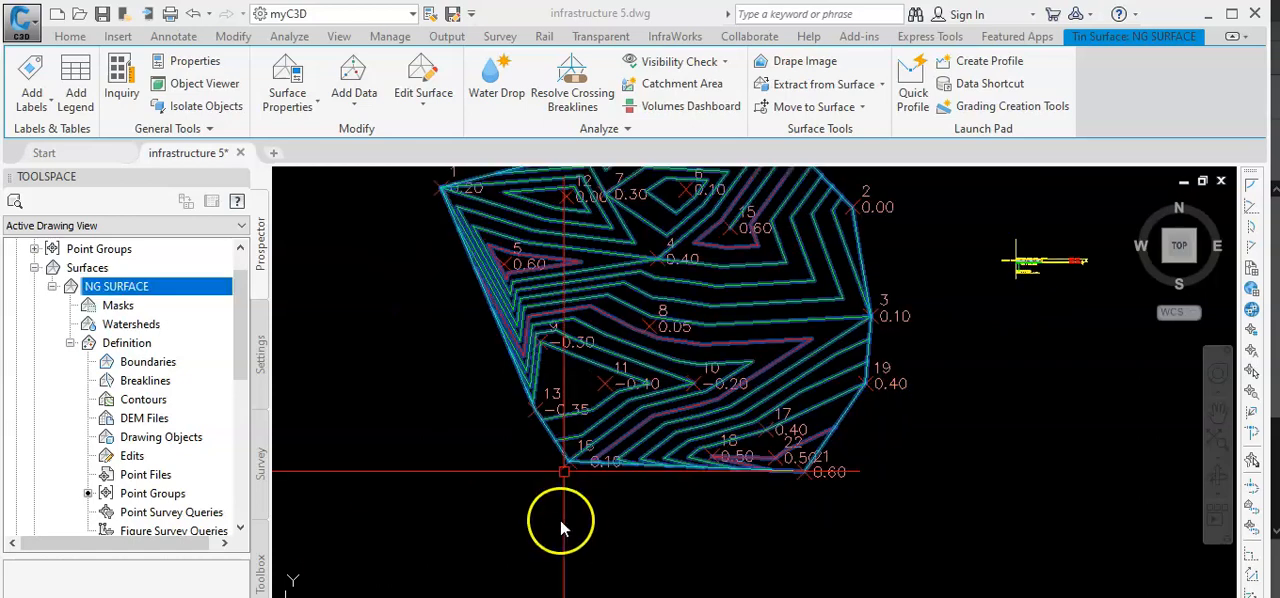
scroll(572, 523, "down", 5)
scroll(633, 512, "up", 7)
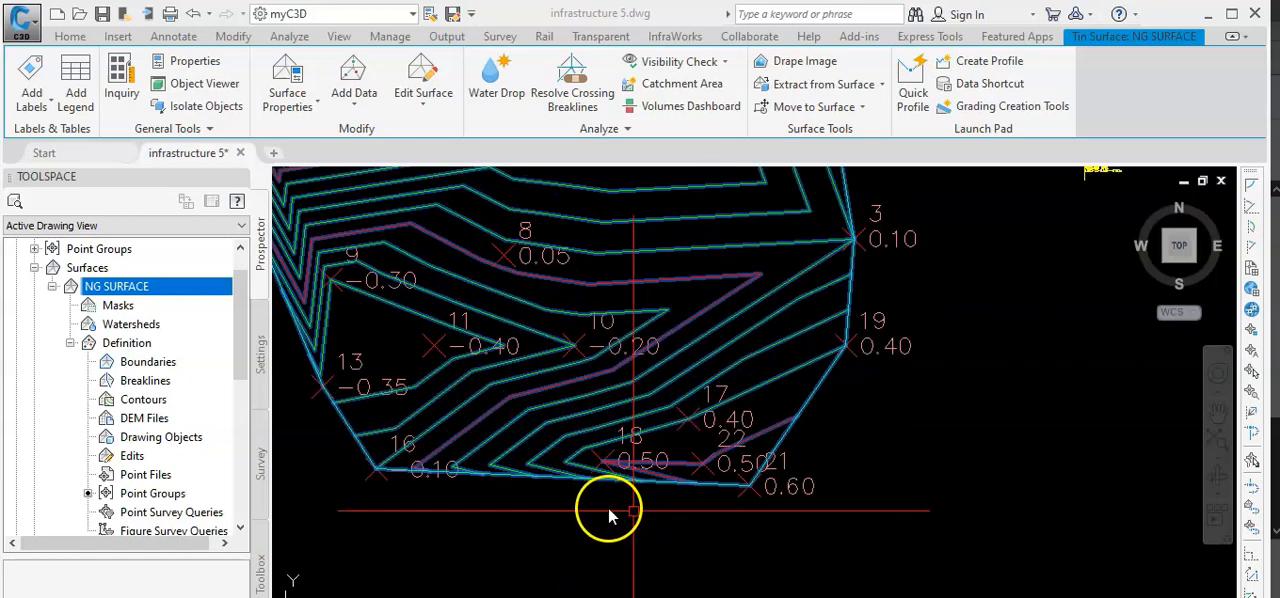
scroll(600, 518, "down", 4)
middle_click_drag(600, 518, 651, 519)
scroll(600, 517, "up", 3)
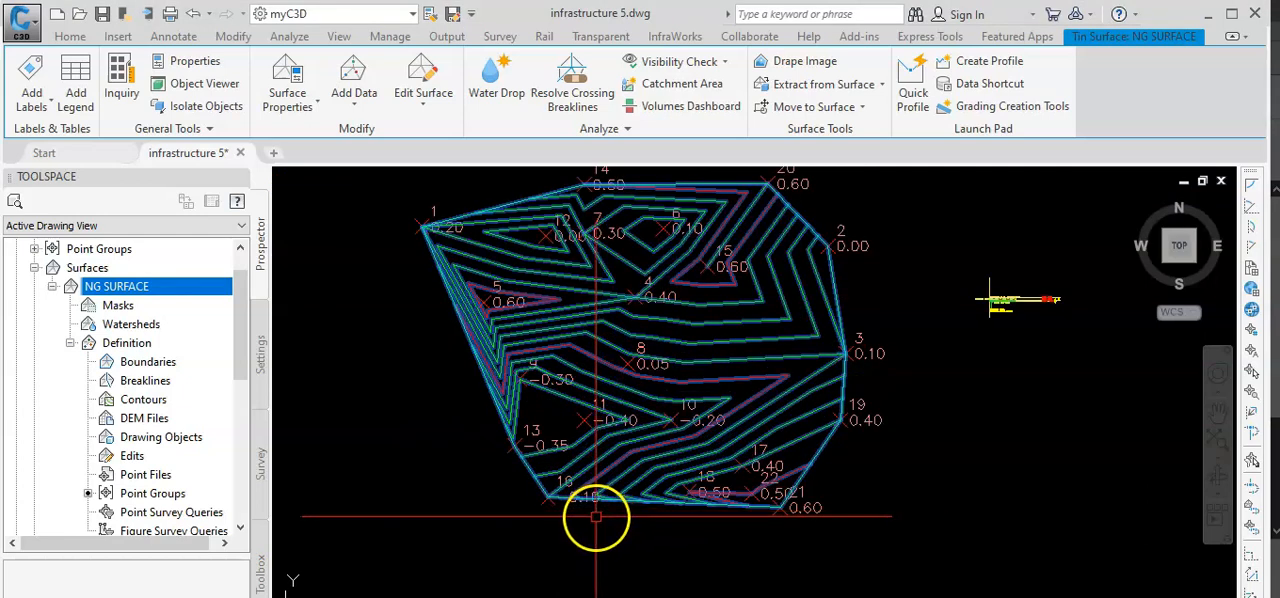
scroll(596, 517, "down", 3)
scroll(596, 517, "up", 4)
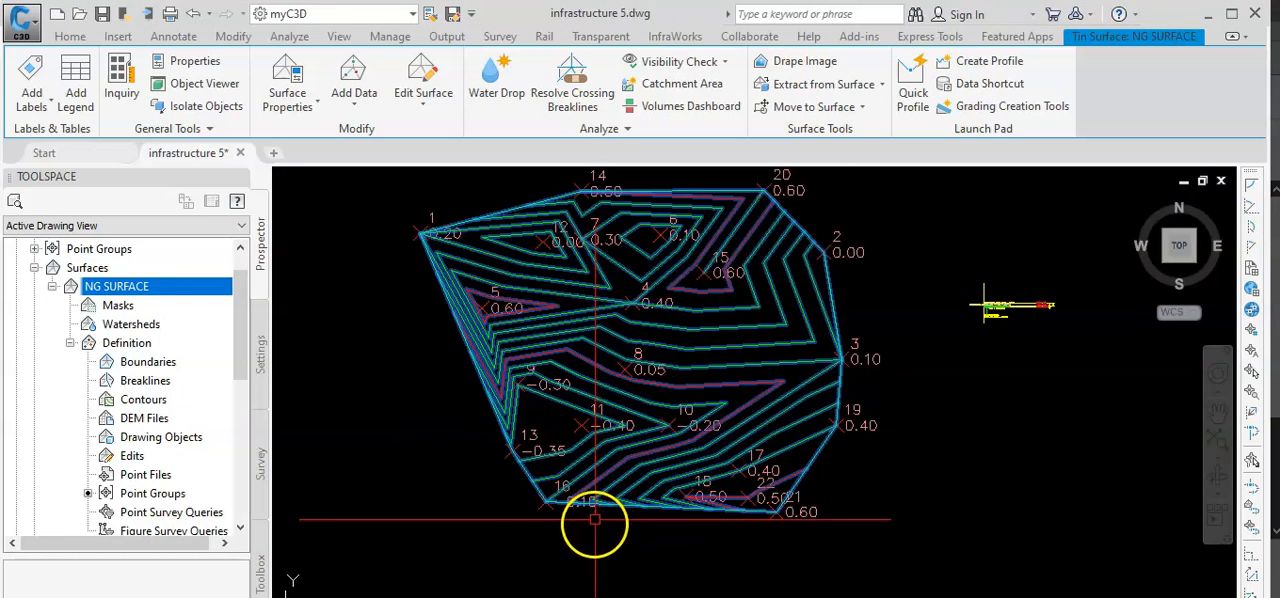
middle_click_drag(601, 523, 597, 521)
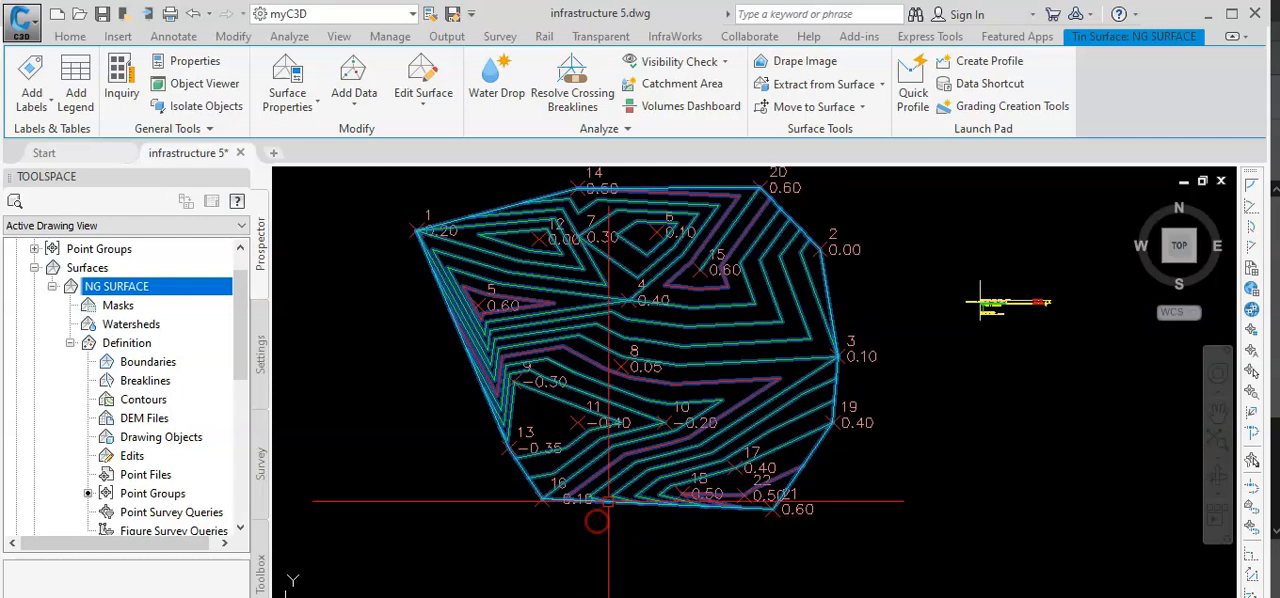
scroll(584, 516, "down", 3)
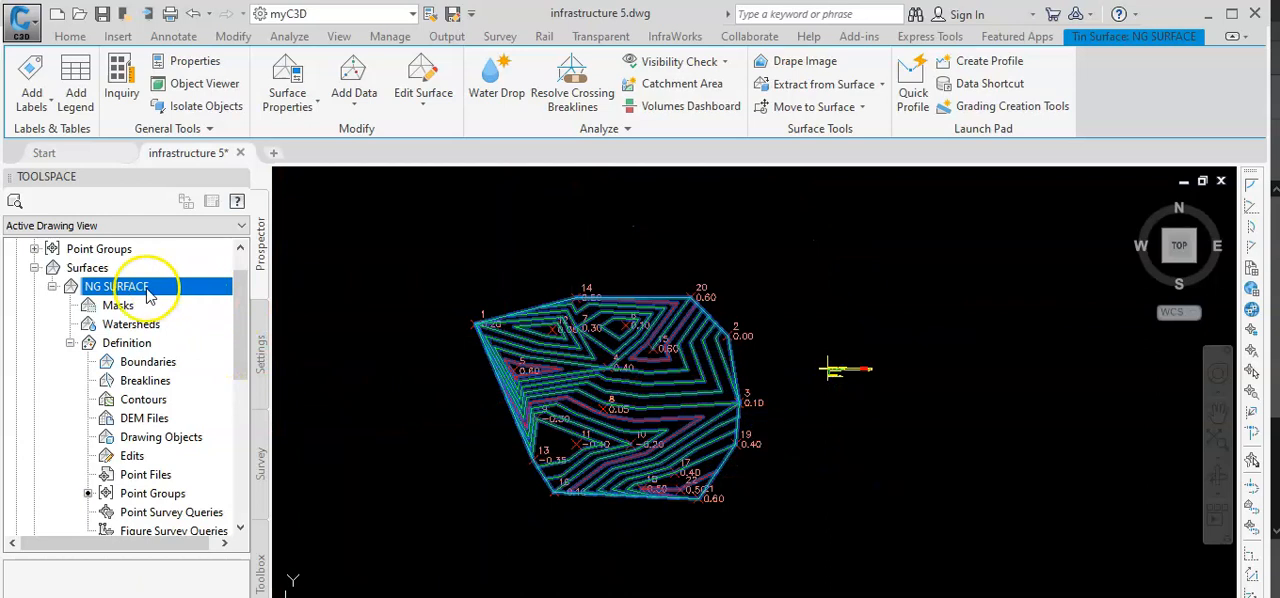
Inspect the selected surface and points in the Object Viewer from SE Isometric and other angles, then return to the cleared drawing.
mouse_move(625, 548)
left_mouse_down()
mouse_move(475, 400)
mouse_move(634, 234)
mouse_move(745, 270)
mouse_move(766, 291)
left_mouse_up()
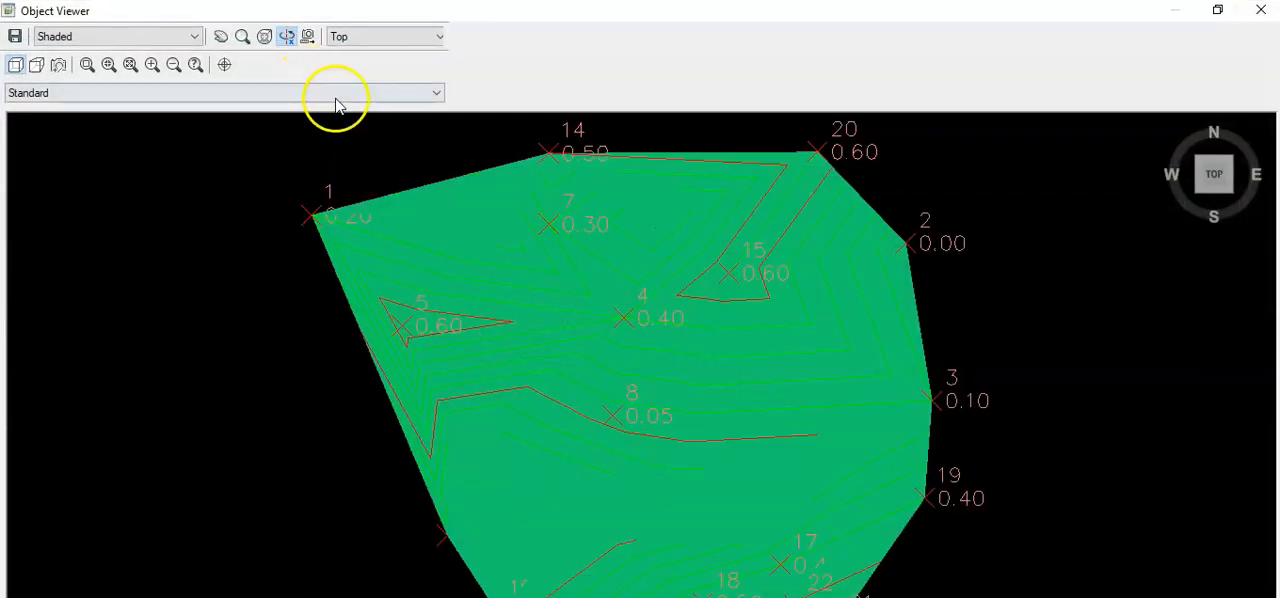
left_click(438, 36)
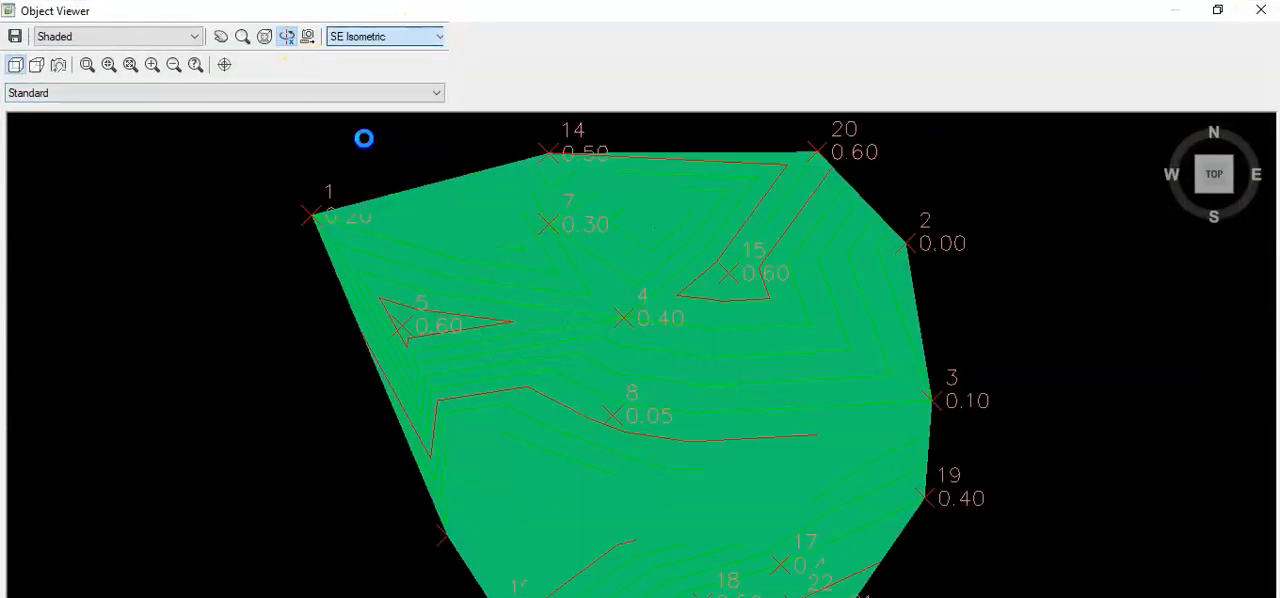
left_click(364, 136)
left_click_drag(563, 426, 757, 478)
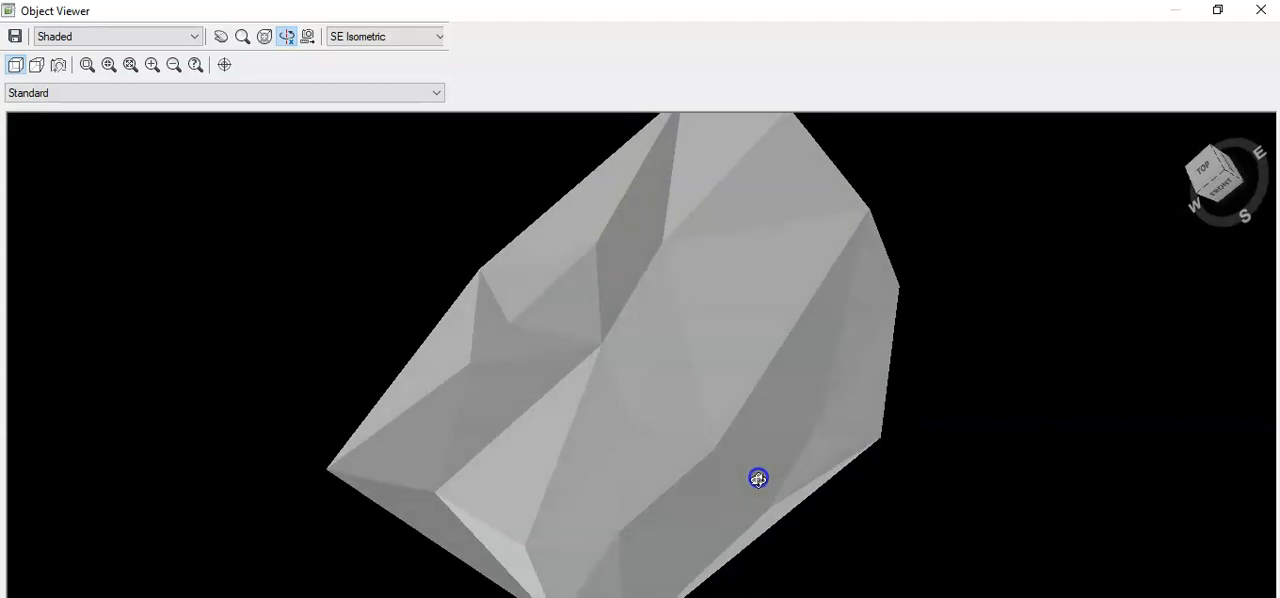
left_click_drag(862, 295, 886, 451)
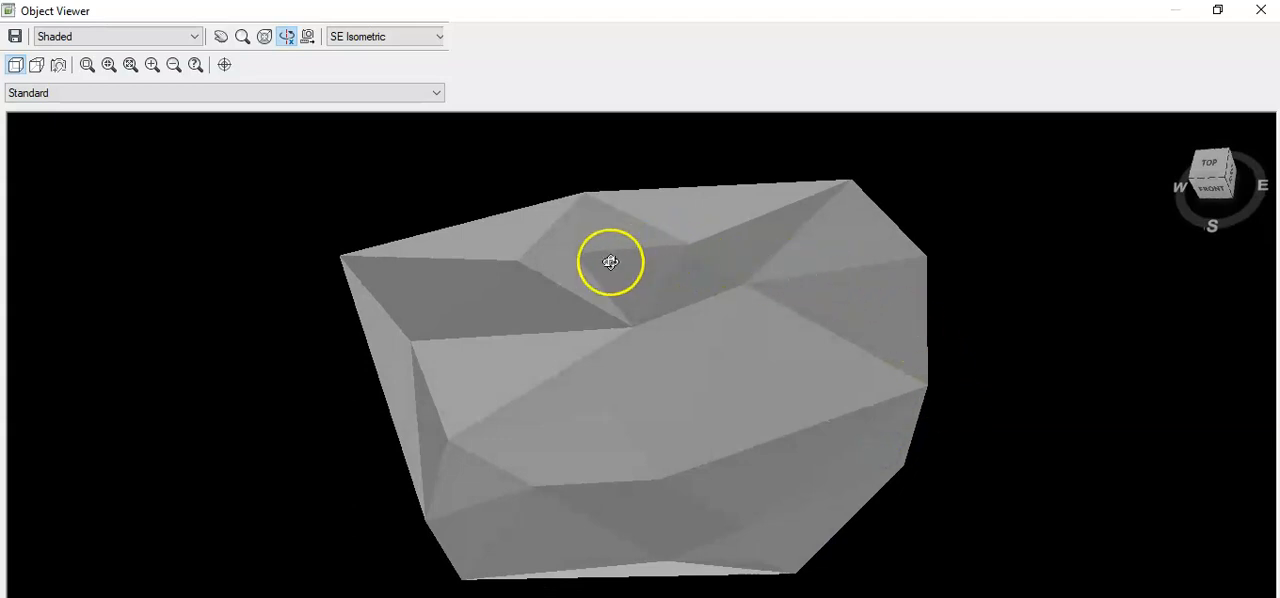
left_click(1260, 10)
left_click(706, 510)
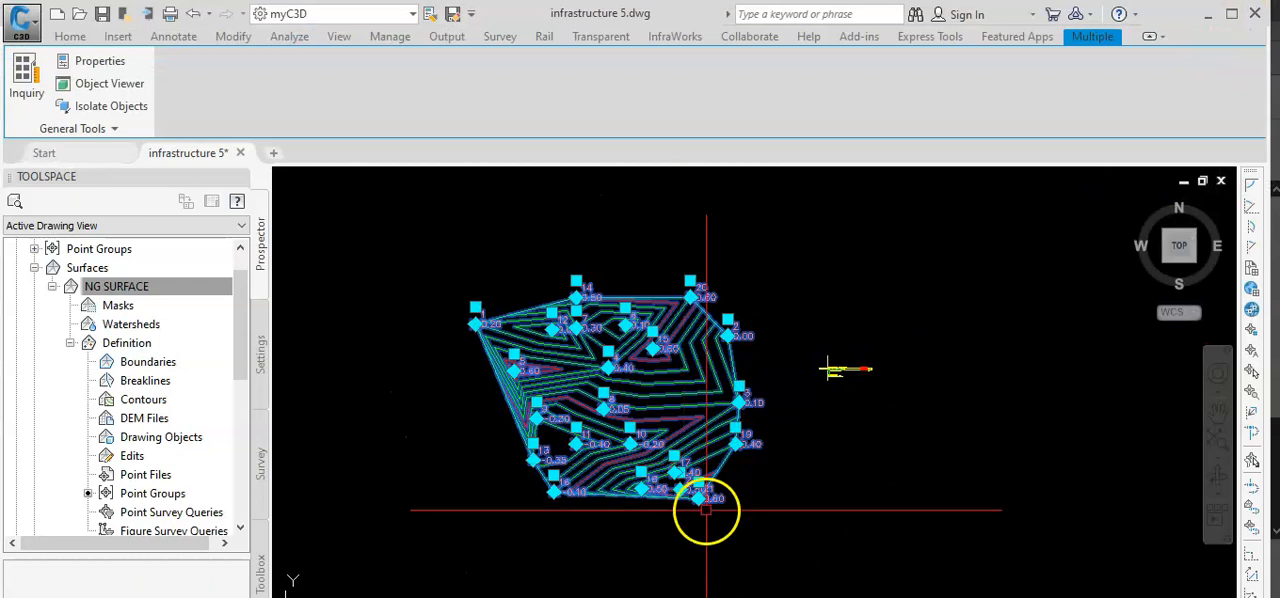
key("Escape")
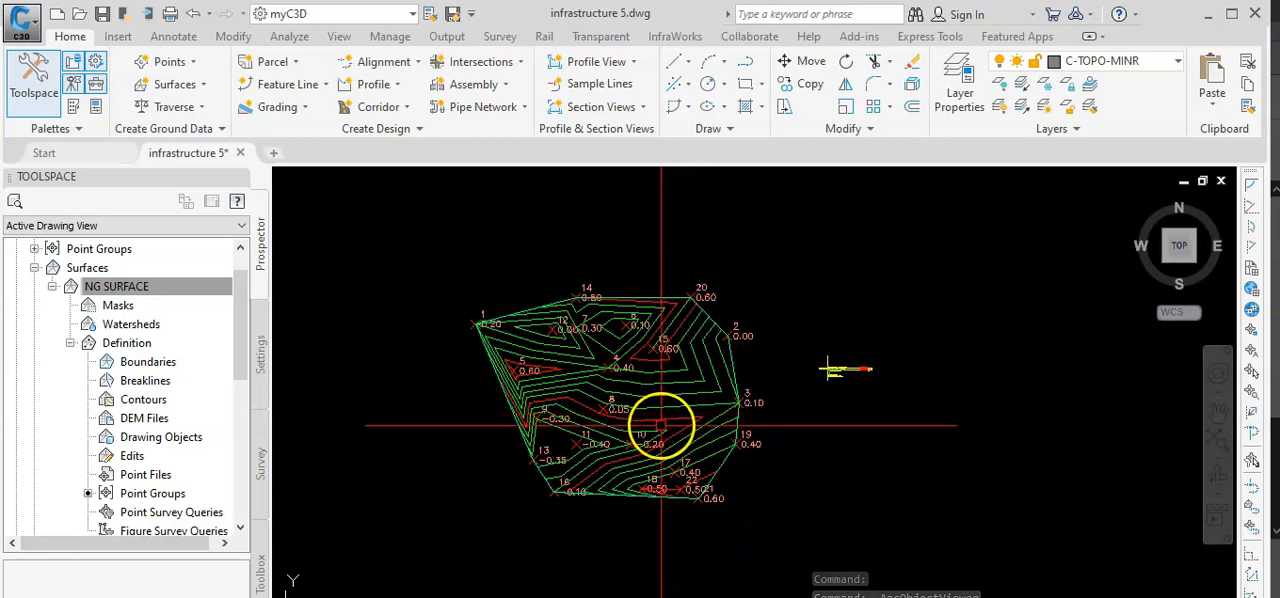
scroll(656, 453, "up", 4)
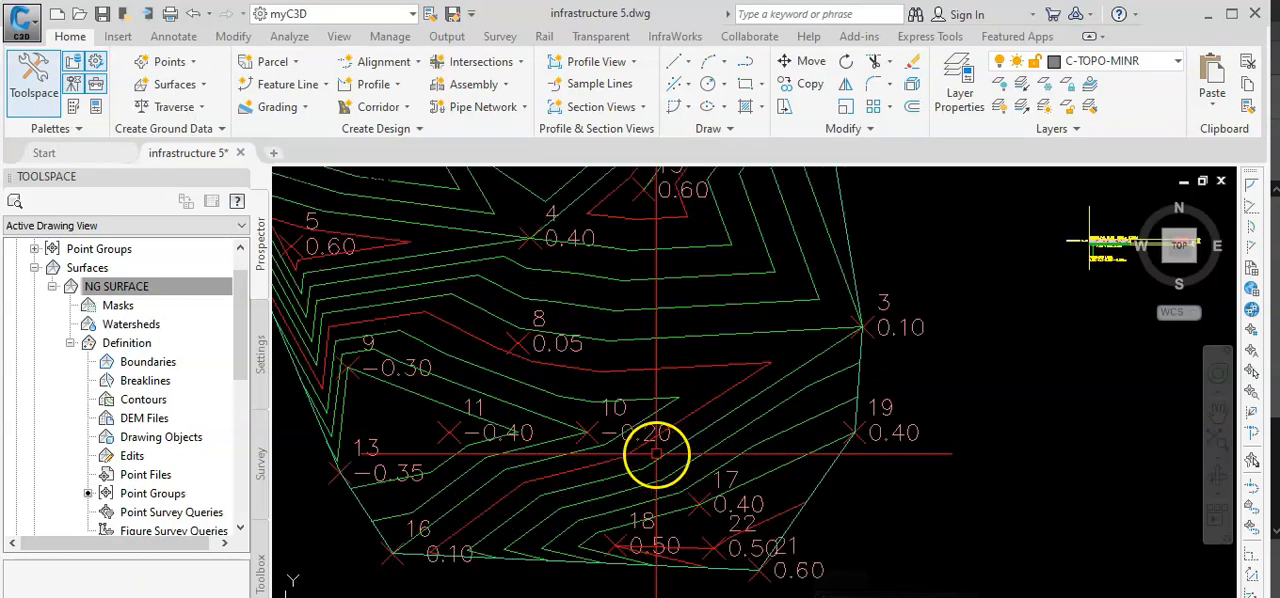
scroll(656, 453, "down", 2)
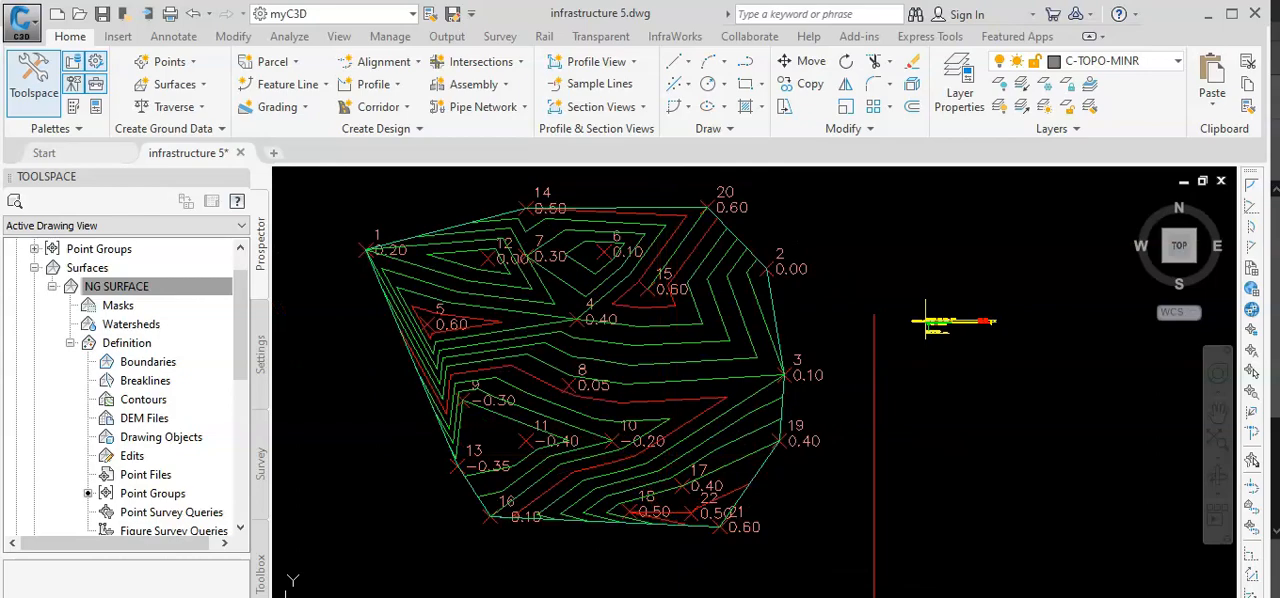
Switch to Paint 3D and draw a wavy four-point curve across the upper part of the canvas.
left_click(858, 565)
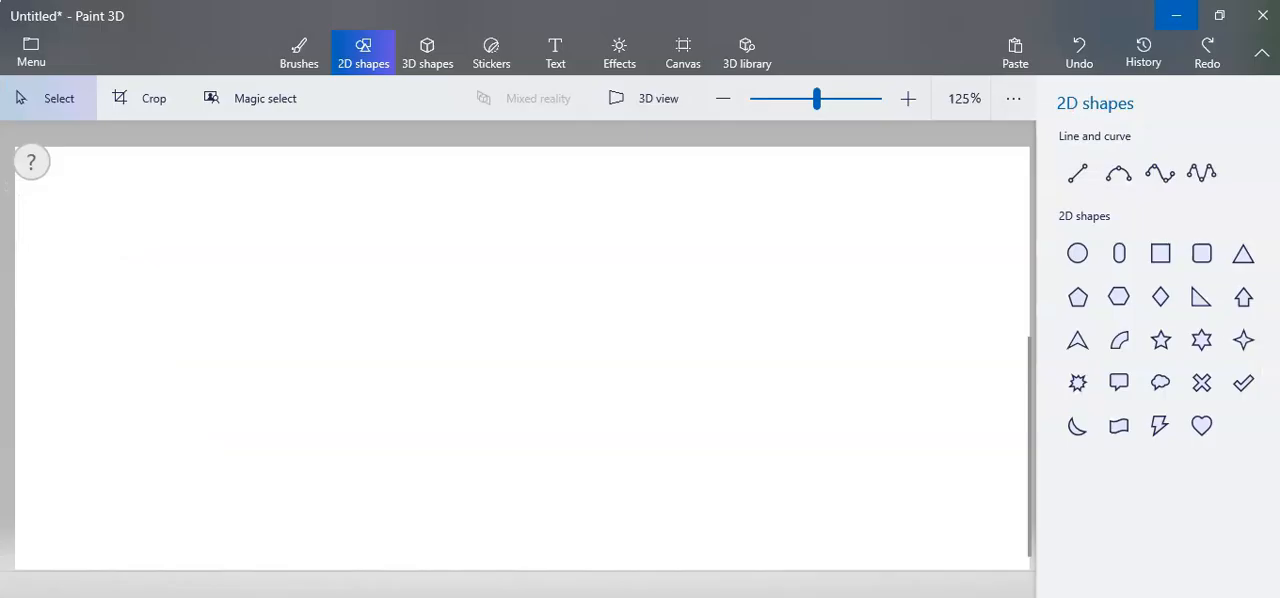
left_click(1078, 174)
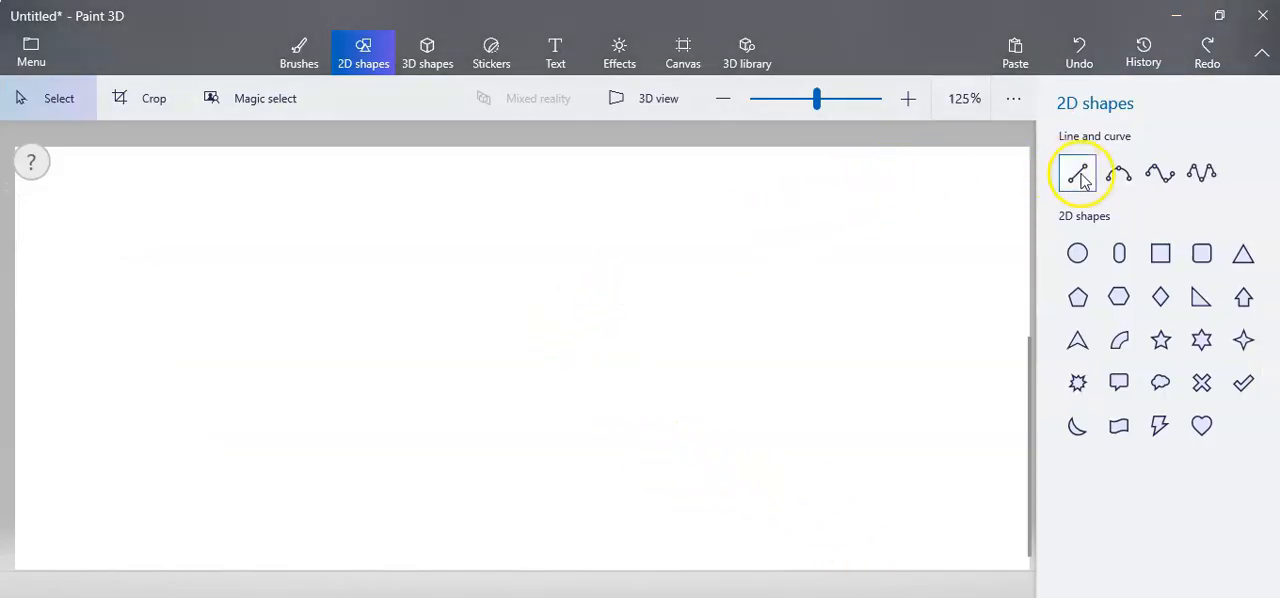
left_click(1158, 174)
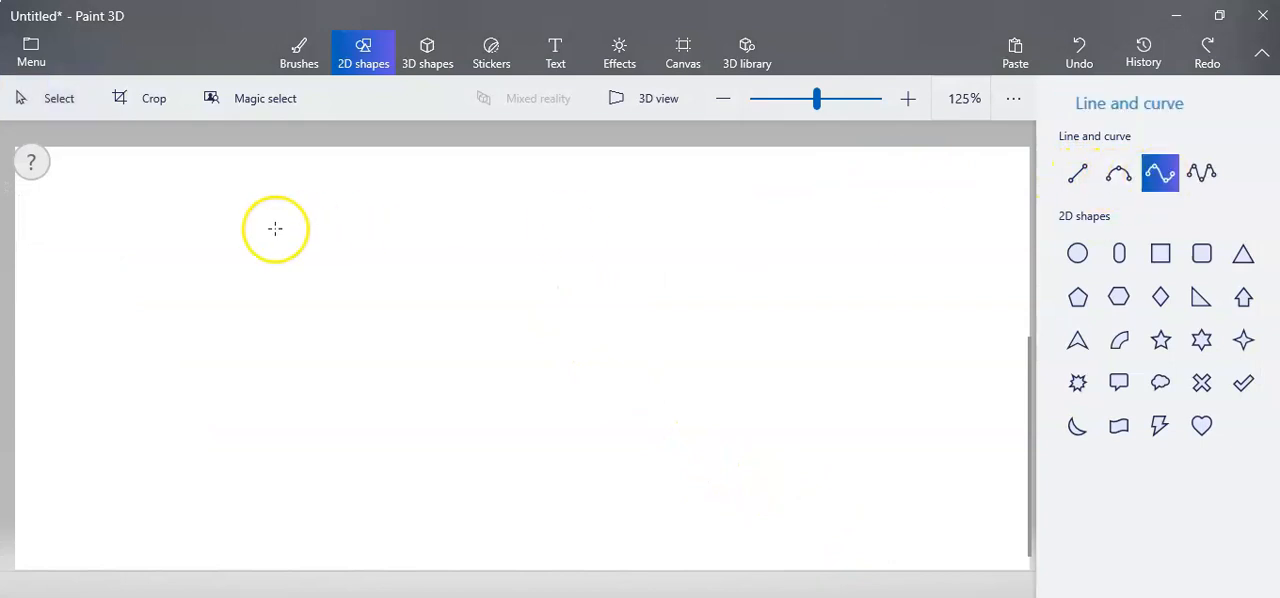
left_click_drag(193, 256, 962, 207)
left_click_drag(714, 289, 759, 221)
left_click_drag(440, 177, 419, 197)
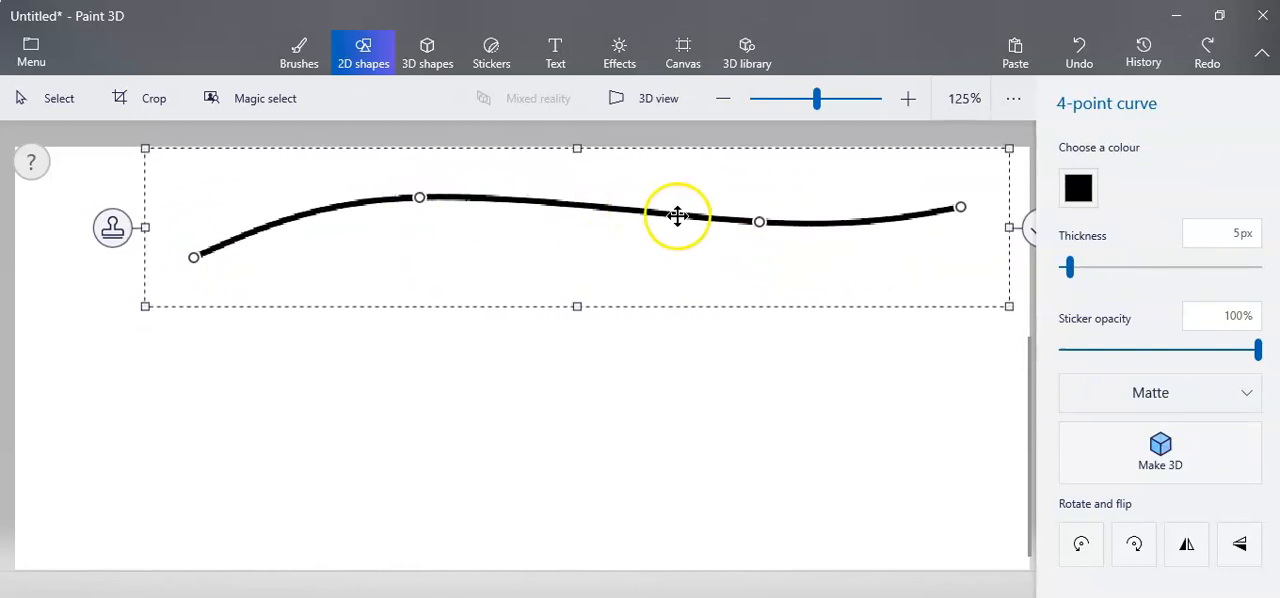
left_click(792, 330)
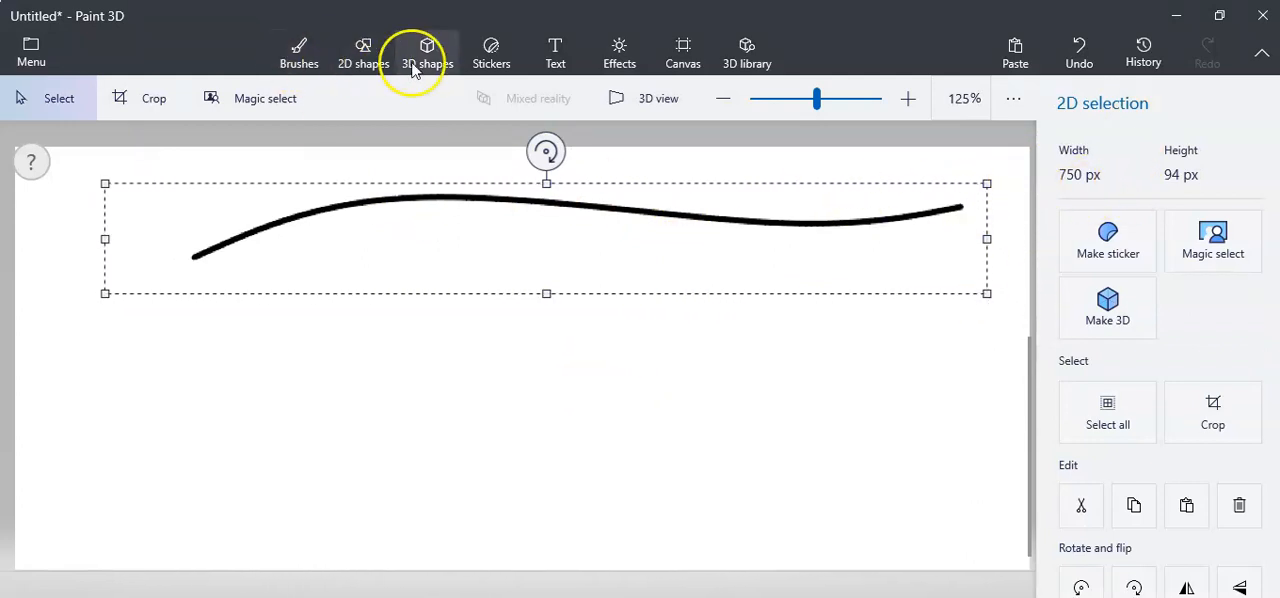
Draw a nearly horizontal straight line just below the curve, spanning its full length.
left_click(374, 60)
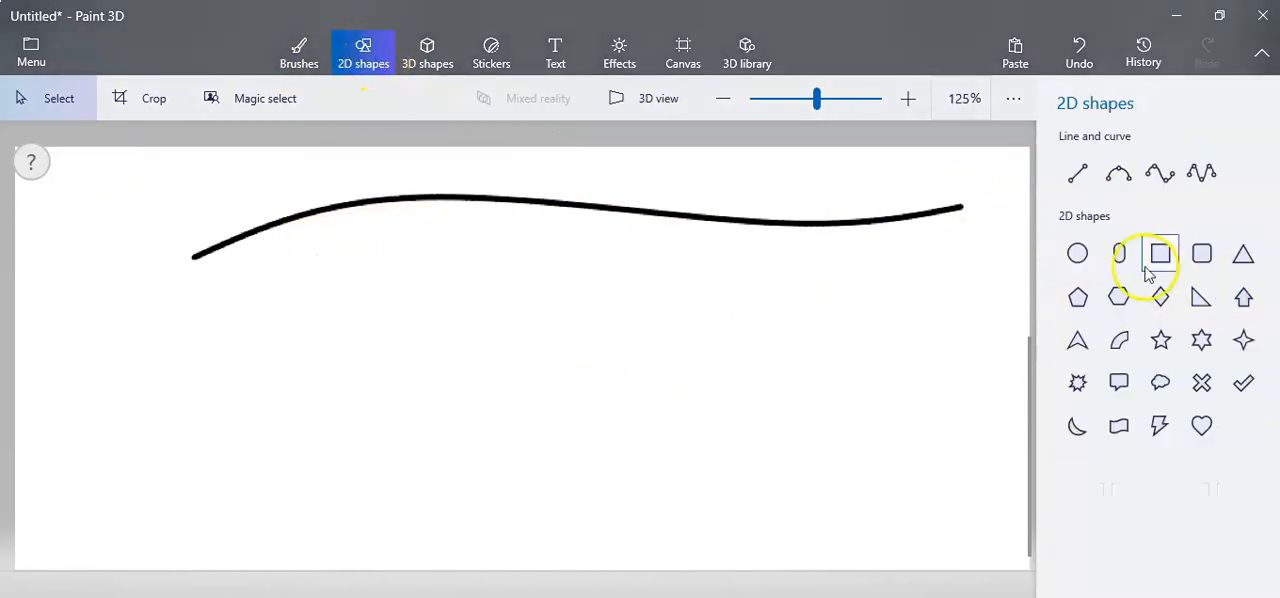
left_click(1076, 174)
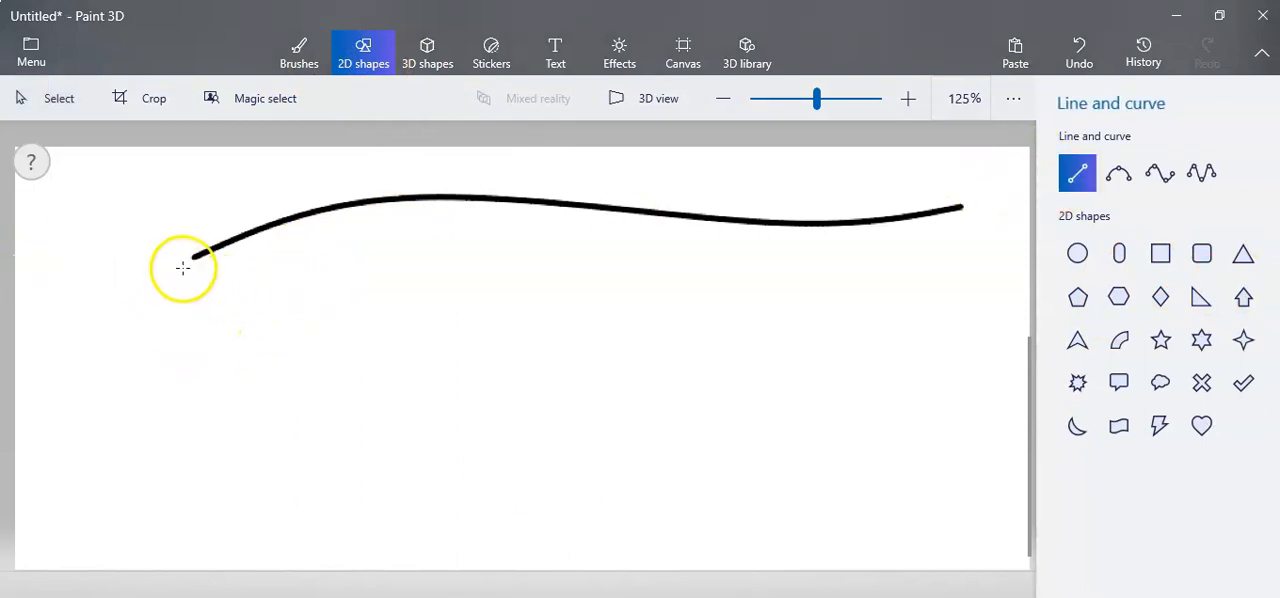
mouse_move(270, 268)
left_mouse_down()
mouse_move(957, 268)
mouse_move(985, 279)
left_mouse_up()
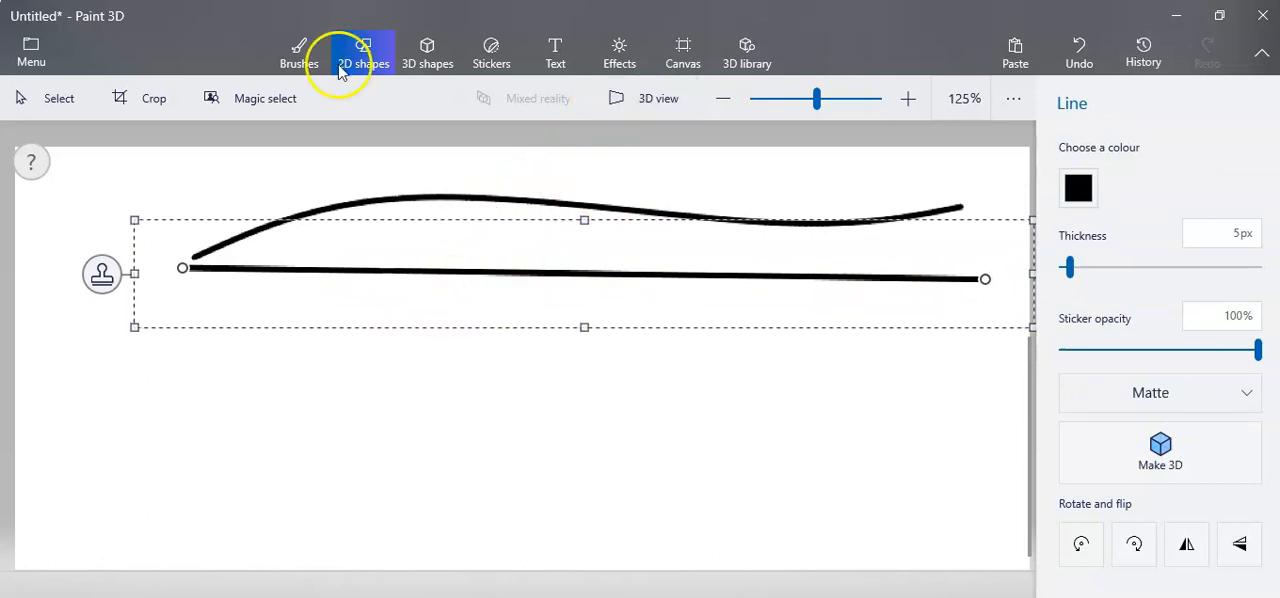
left_click(569, 362)
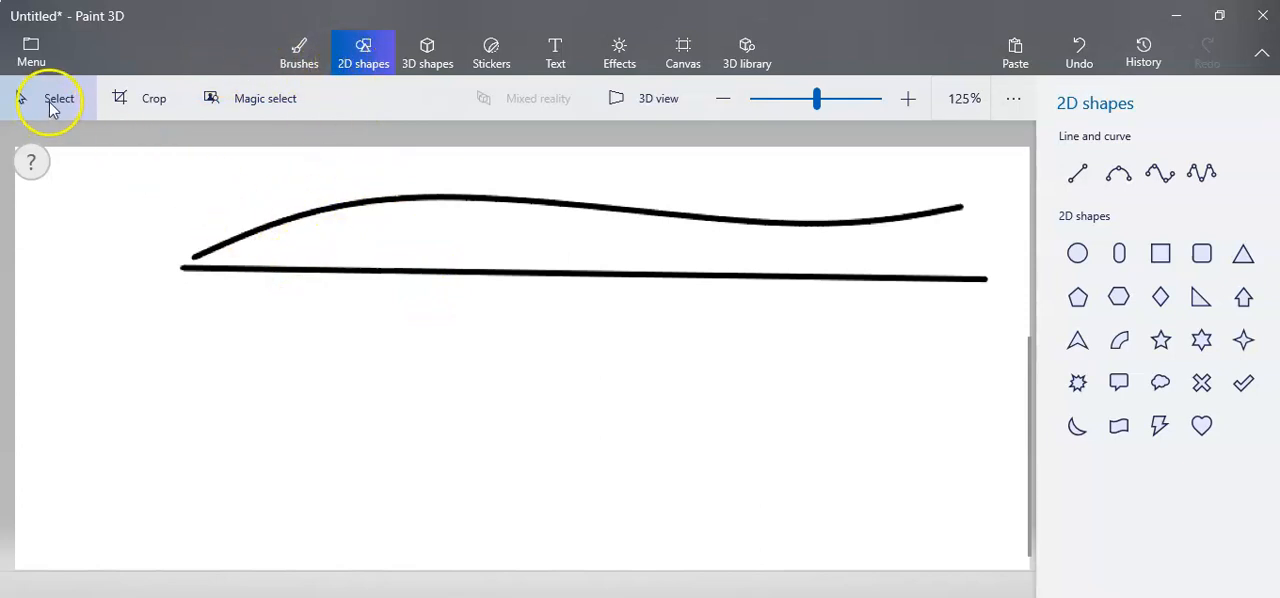
Delete the straight line below the curve.
left_click_drag(128, 242, 986, 354)
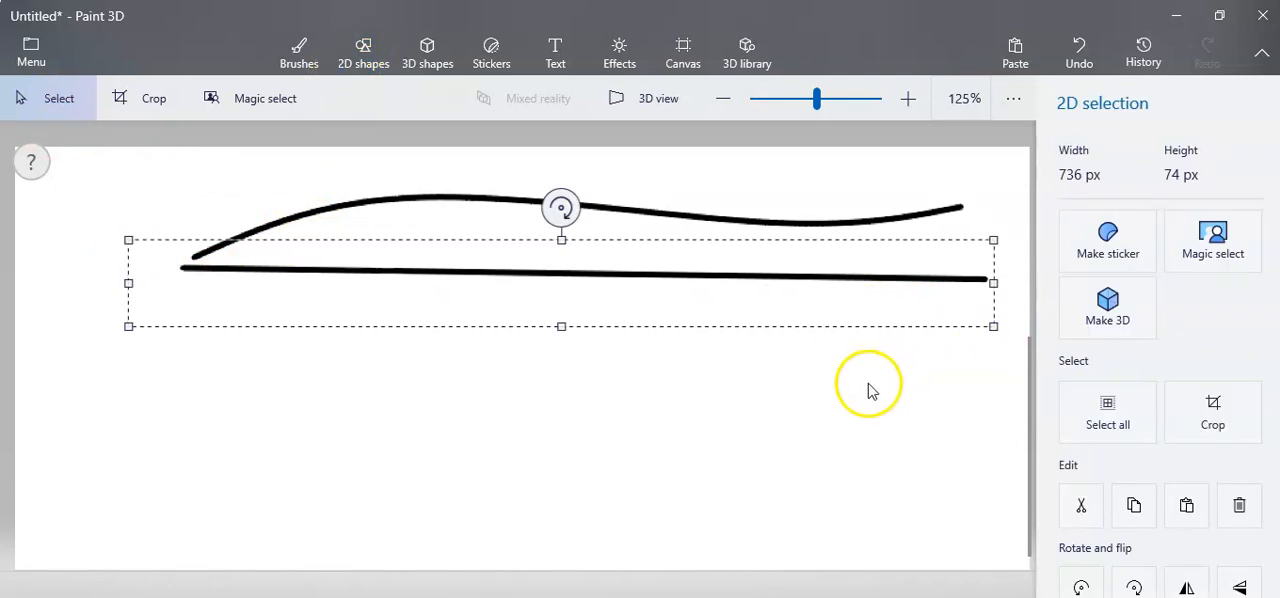
key("Delete")
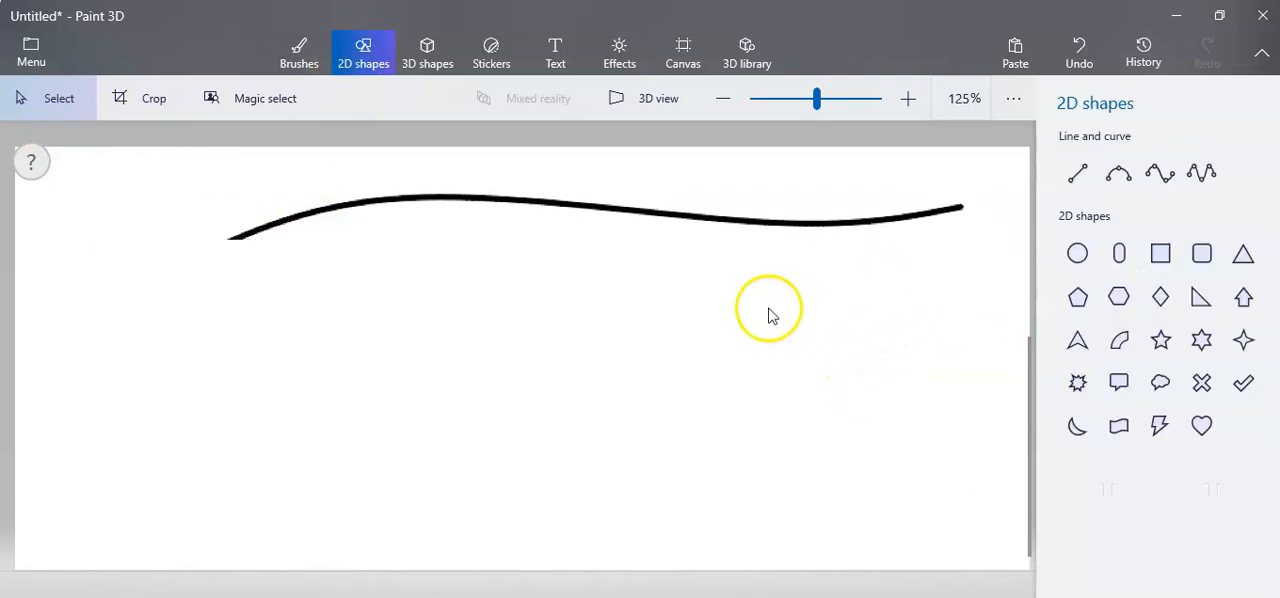
Duplicate the wavy curve and place the copy just below the original as a parallel line.
left_click_drag(152, 172, 955, 300)
right_click(577, 251)
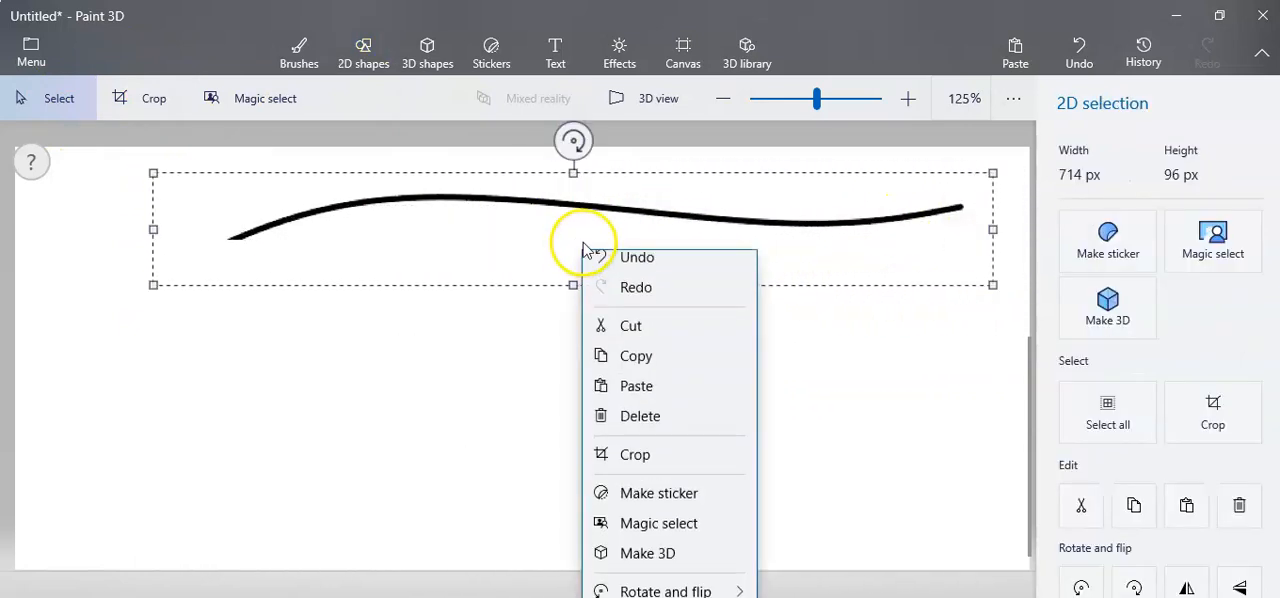
left_click(612, 371)
right_click(565, 266)
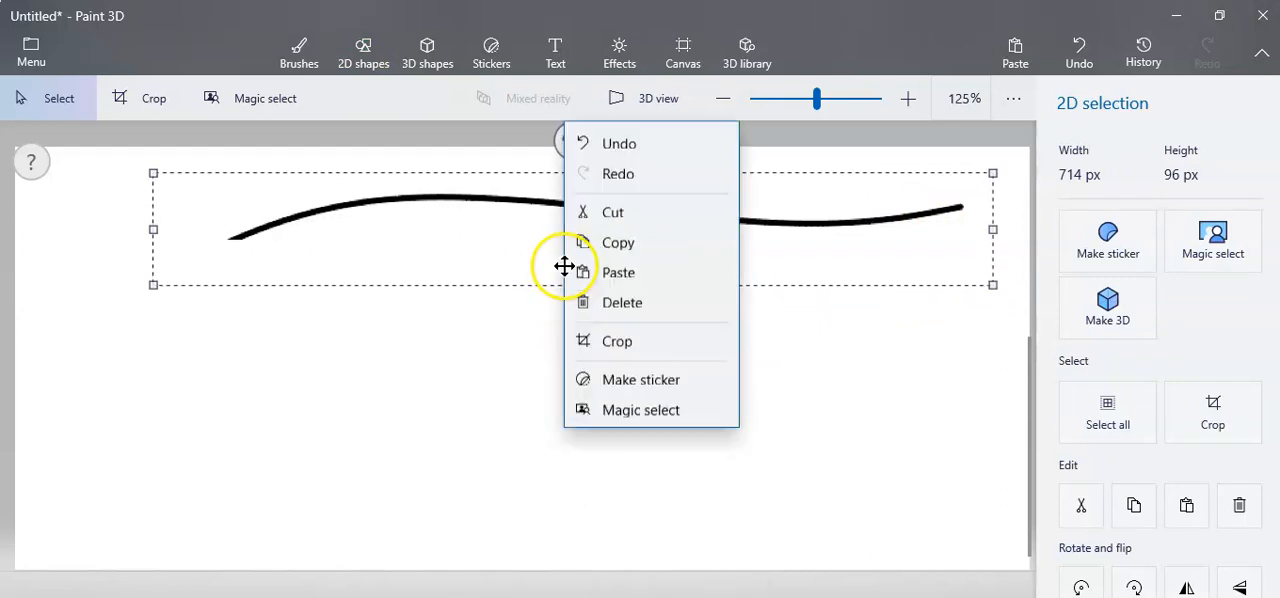
left_click(610, 162)
left_click_drag(570, 229, 579, 294)
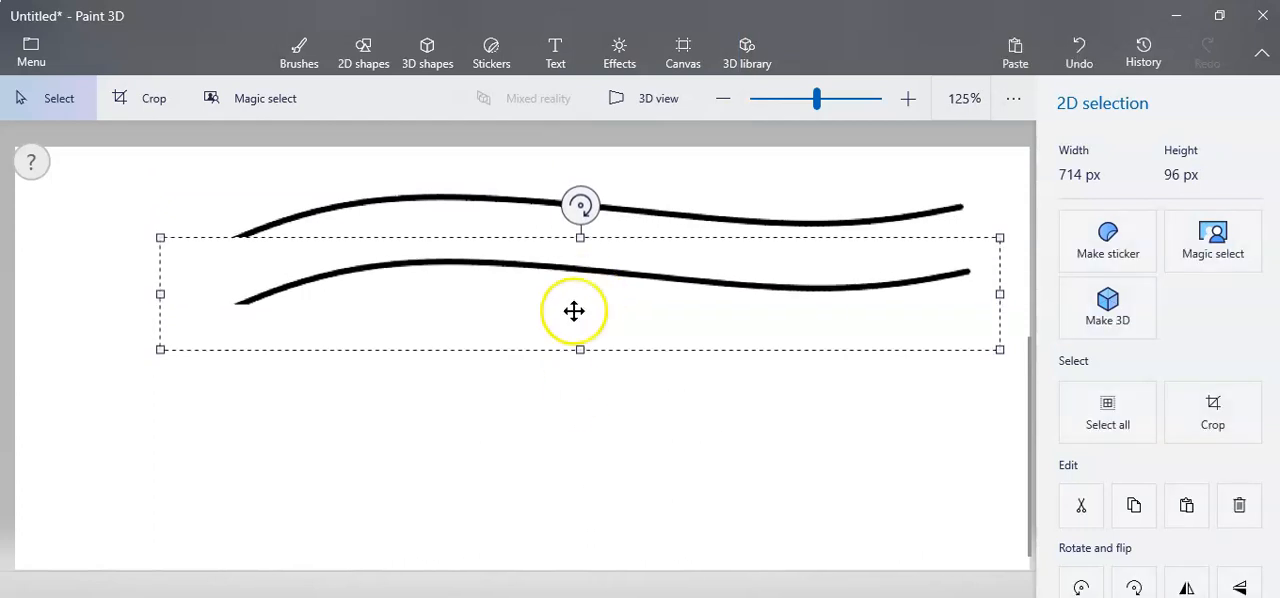
left_click(563, 400)
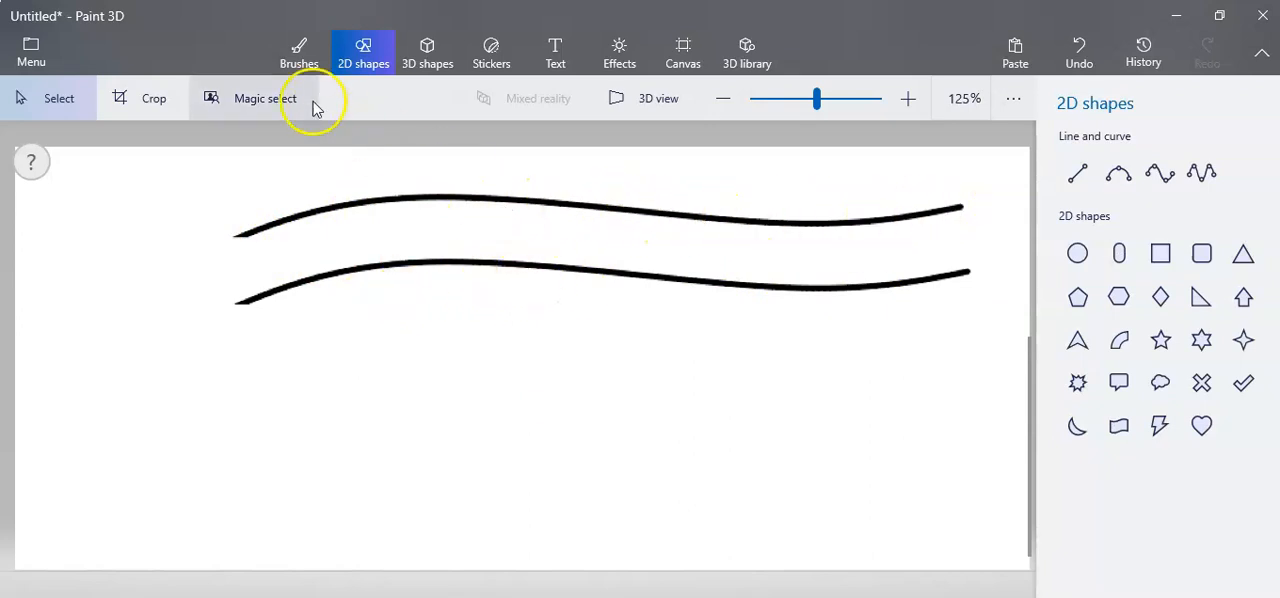
Mark the depth between the two curves with a red vertical dimension line and end ticks, using the 5 px Pixel pen.
left_click(300, 55)
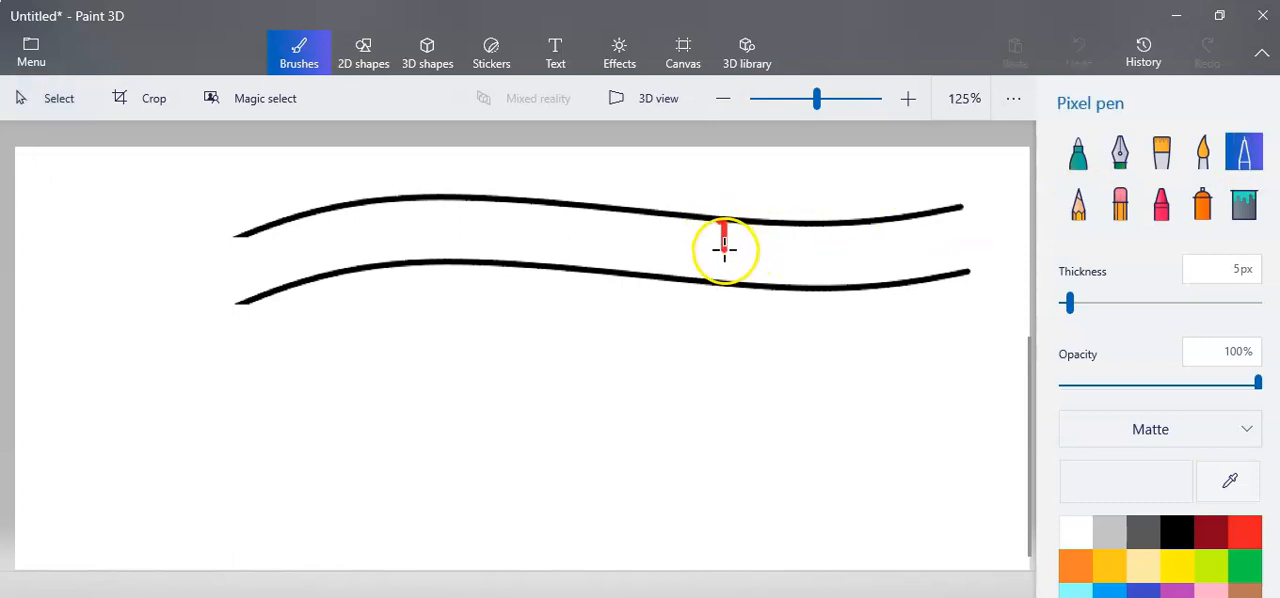
mouse_move(740, 207)
left_mouse_down()
mouse_move(702, 236)
mouse_move(714, 316)
mouse_move(695, 332)
left_mouse_up()
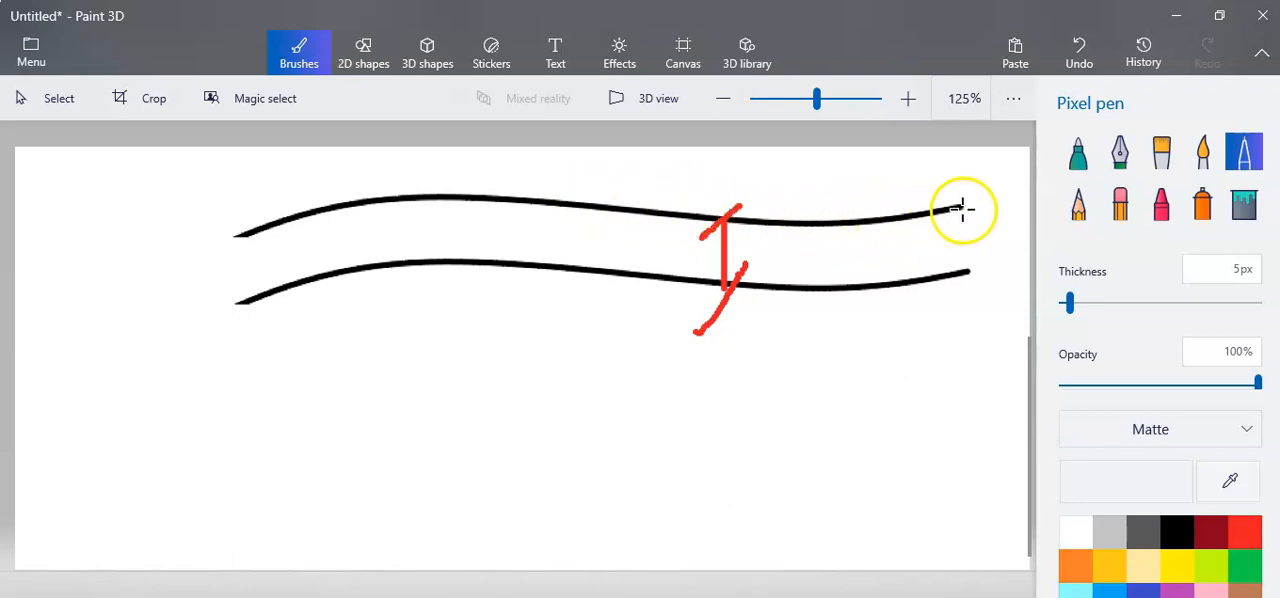
mouse_move(772, 241)
left_mouse_down()
mouse_move(769, 270)
mouse_move(808, 243)
mouse_move(818, 269)
mouse_move(867, 250)
left_mouse_up()
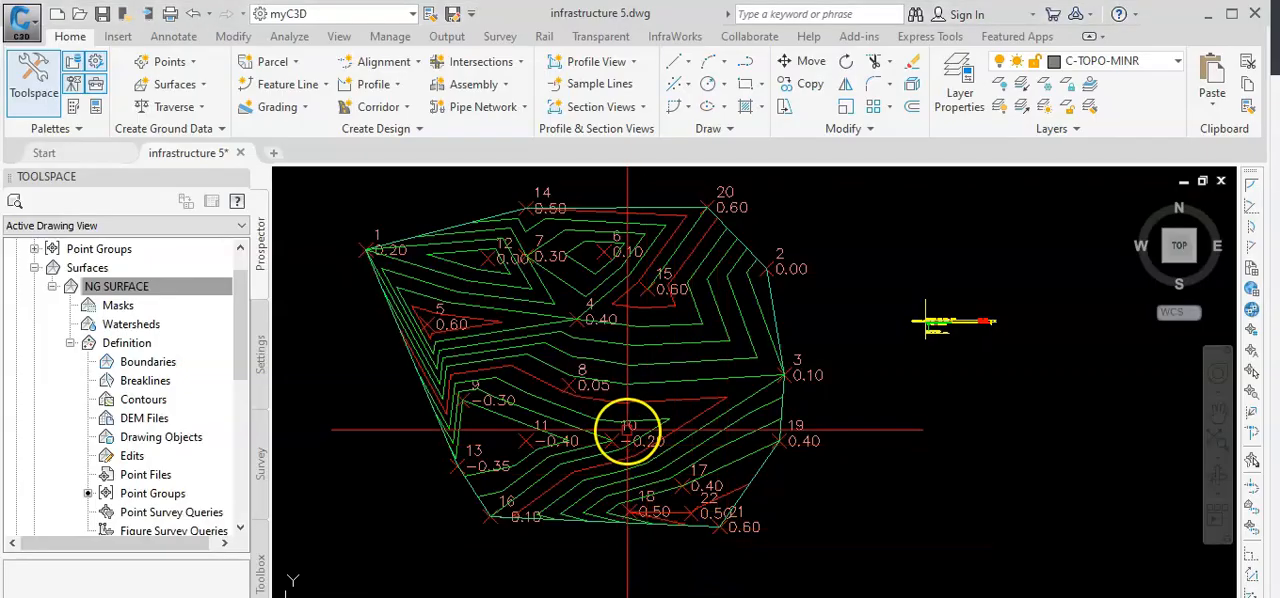
Switch to Civil 3D and create a TIN surface named exis-150.
scroll(626, 391, "down", 3)
scroll(600, 395, "up", 6)
scroll(806, 357, "down", 5)
scroll(594, 393, "up", 5)
scroll(594, 393, "down", 3)
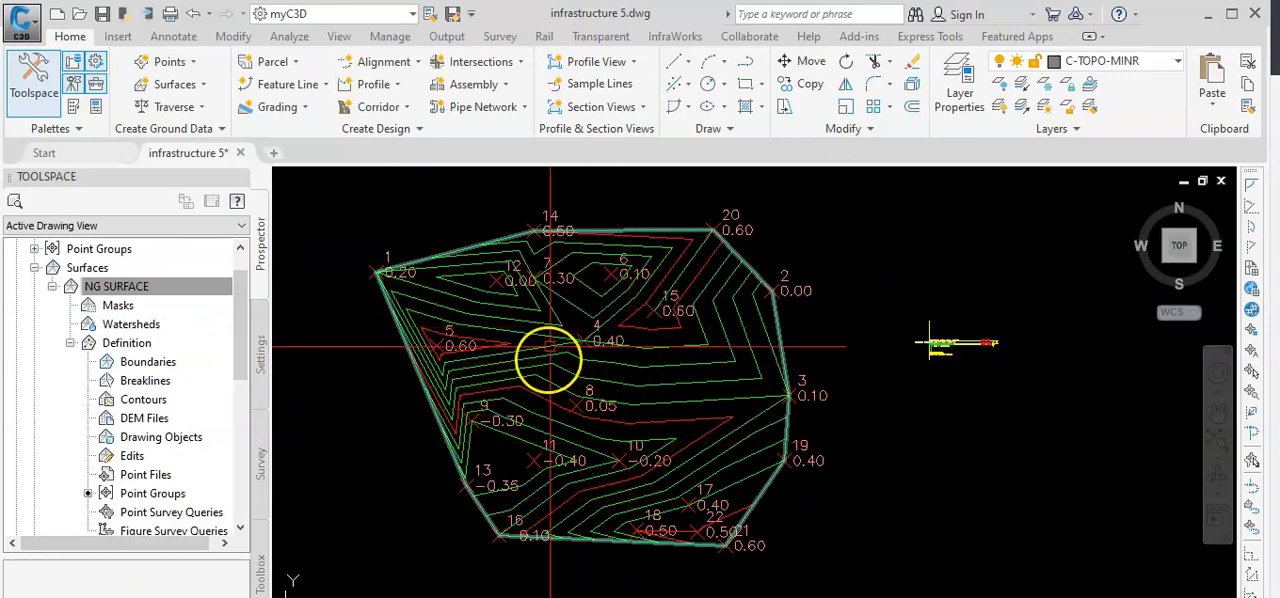
left_click(112, 287)
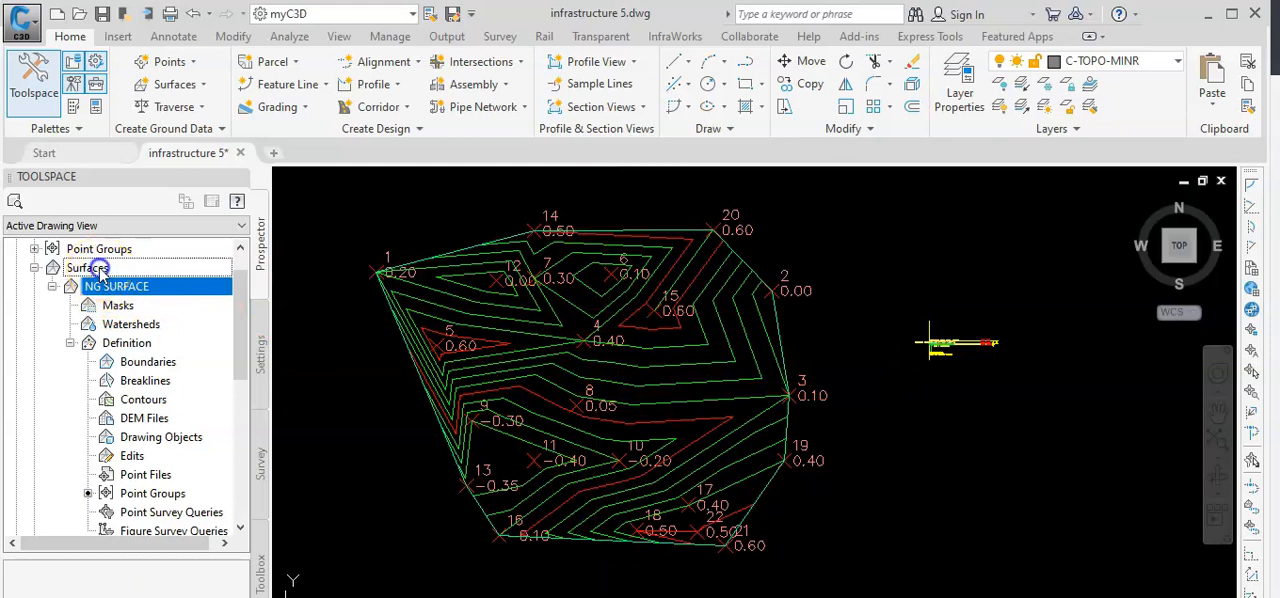
right_click(100, 268)
left_click(153, 281)
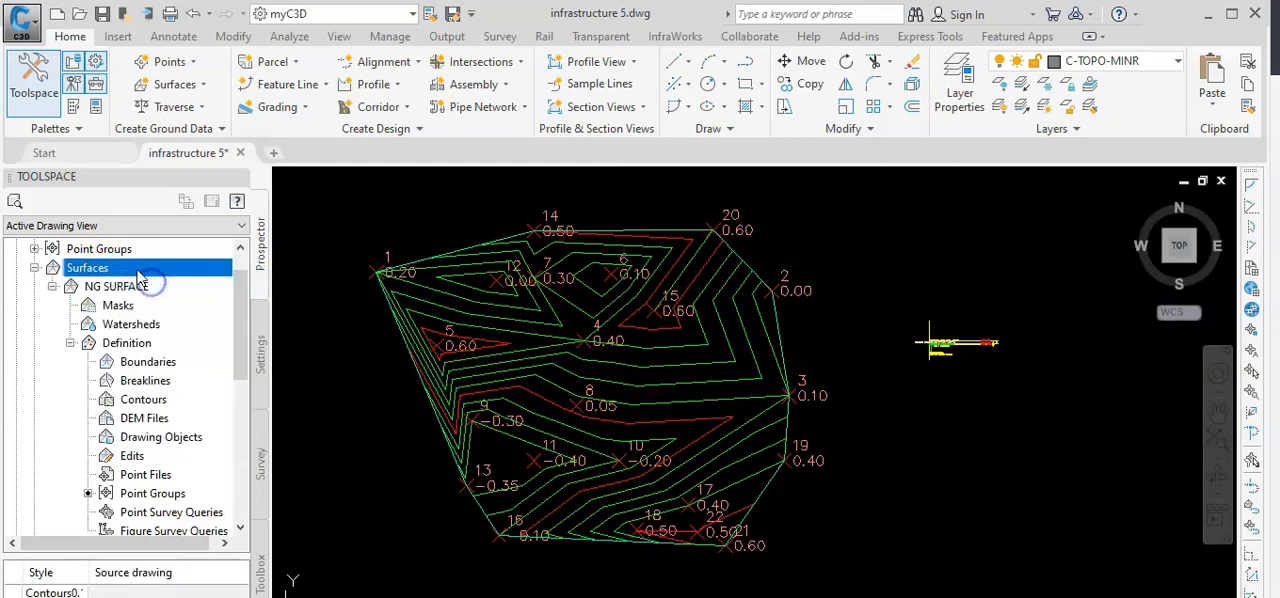
left_click(718, 291)
left_click(795, 288)
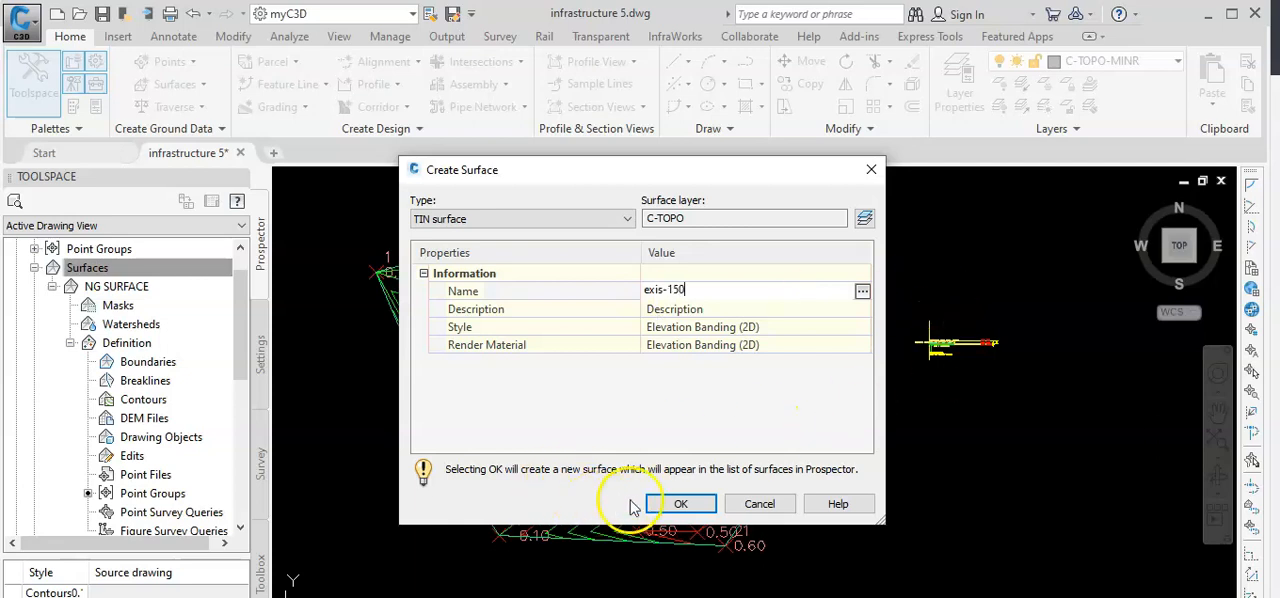
left_click(668, 504)
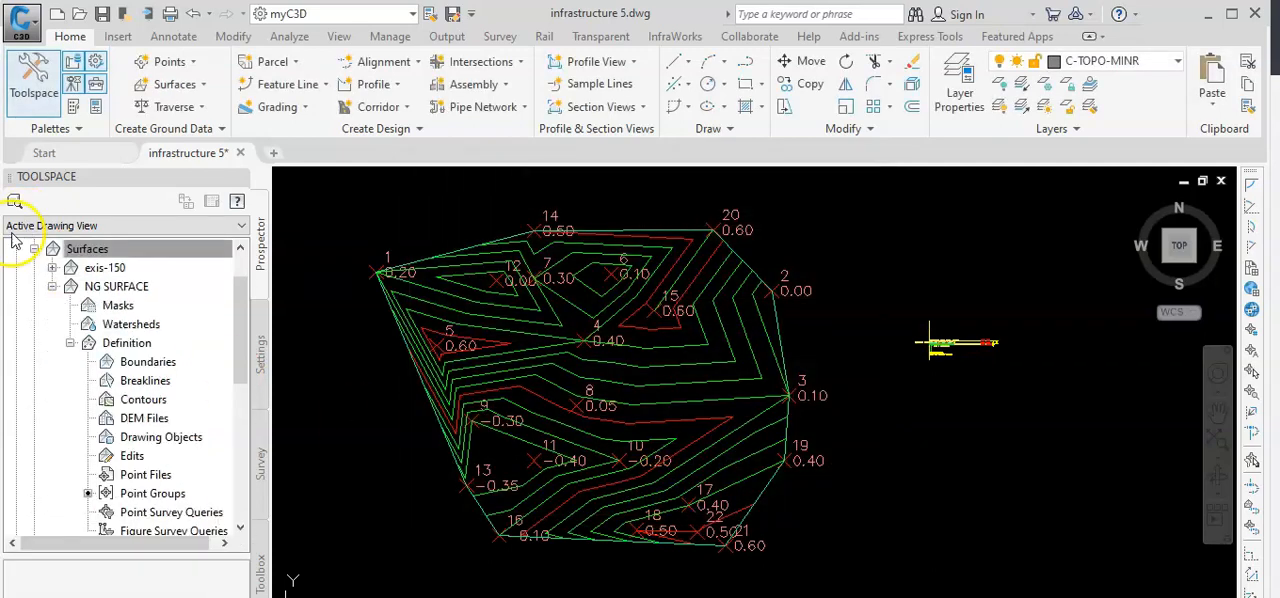
Add the NG point group to the definition of the exis-150 surface.
left_click(75, 249)
left_click(53, 268)
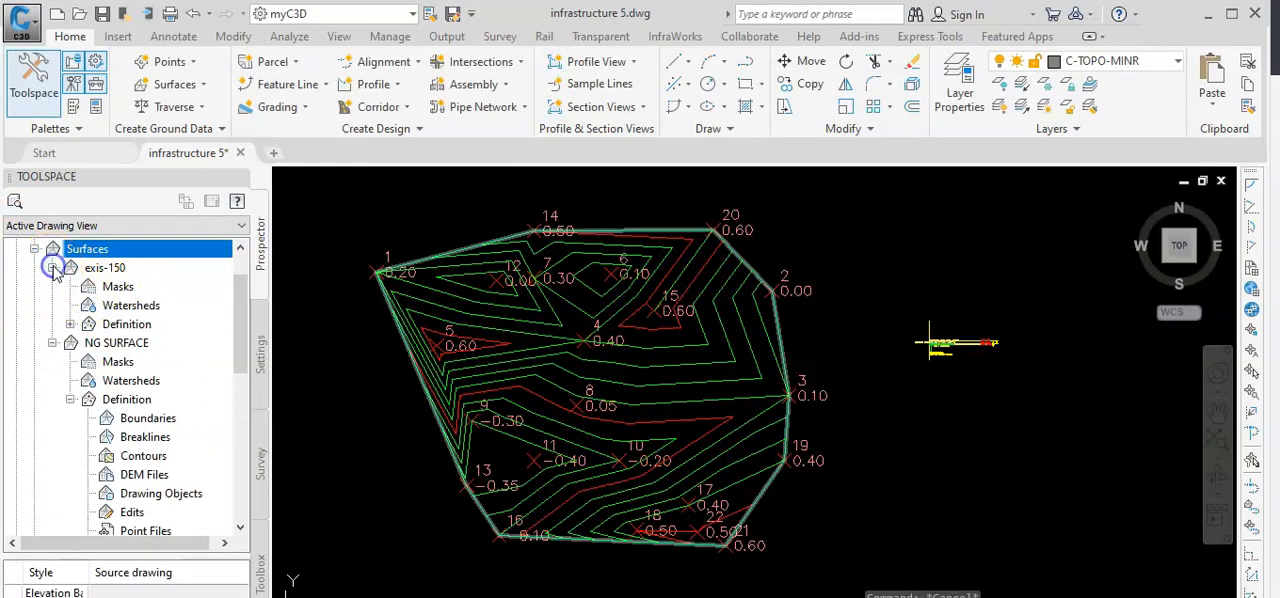
left_click(70, 325)
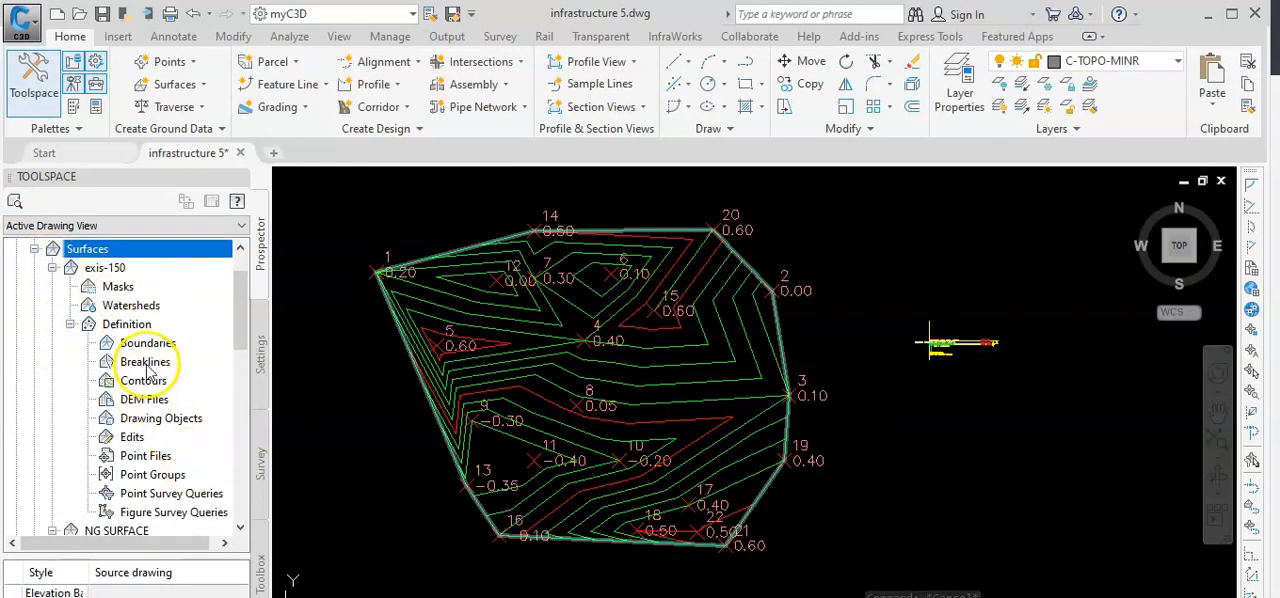
right_click(158, 478)
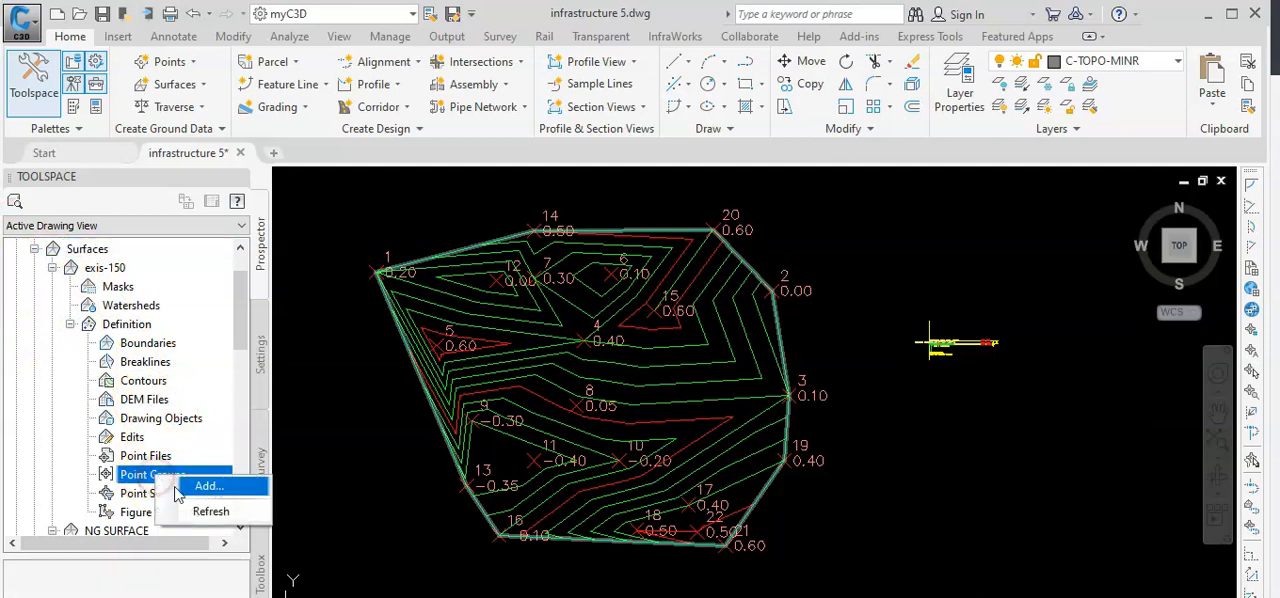
left_click(190, 484)
left_click(516, 319)
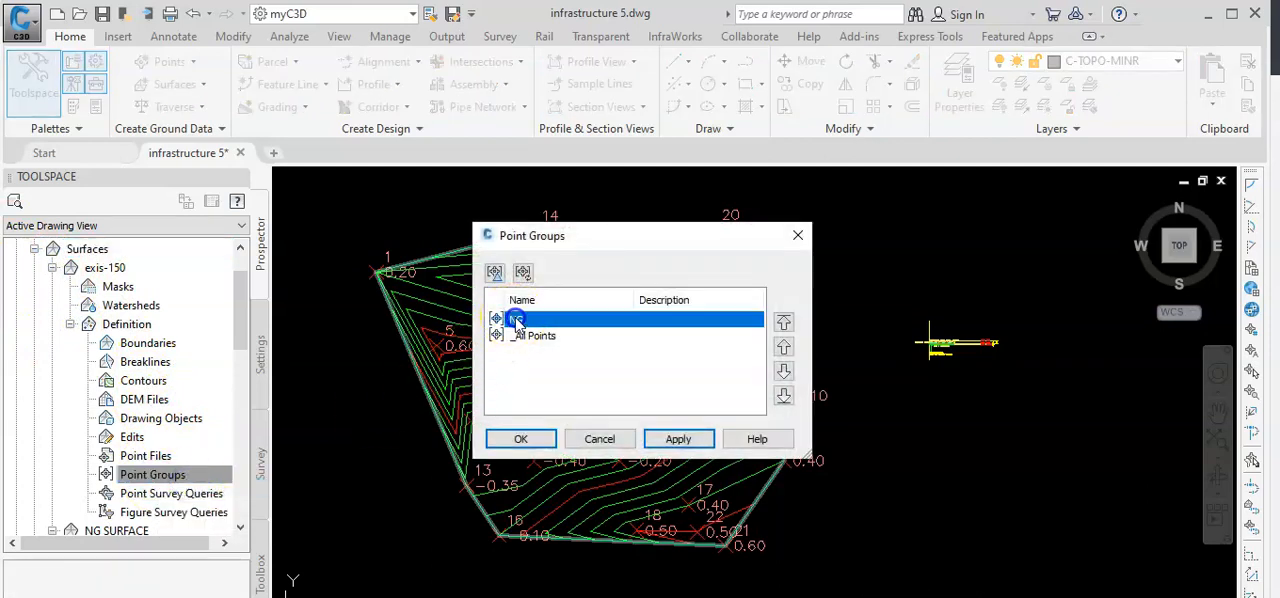
left_click(520, 440)
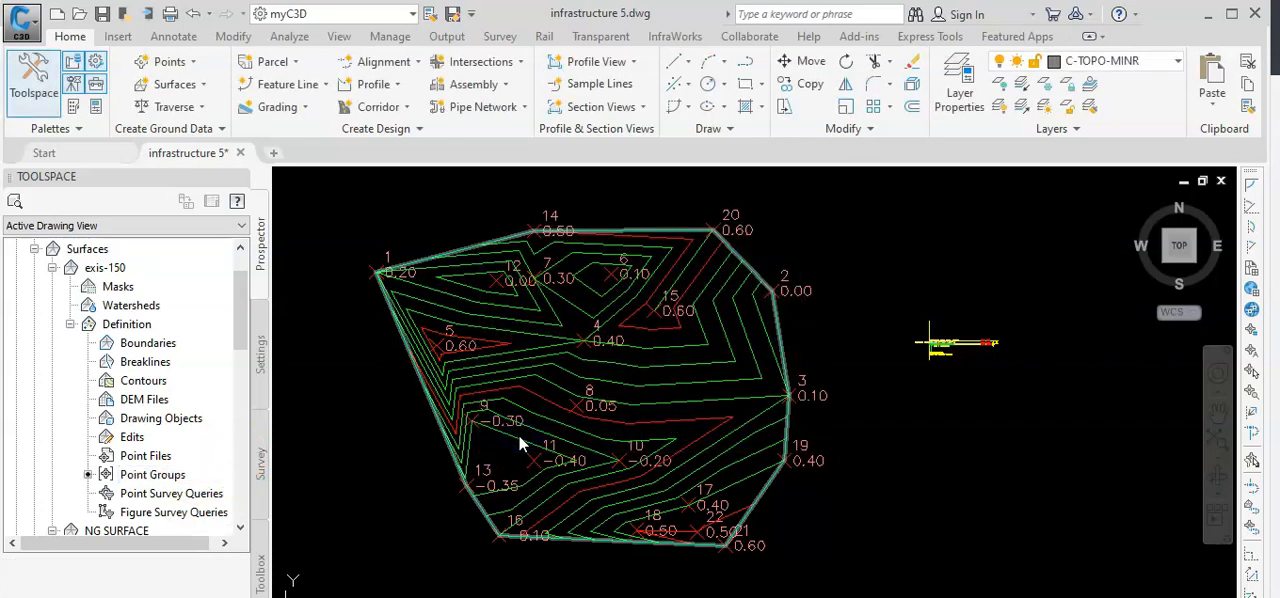
left_click(133, 476)
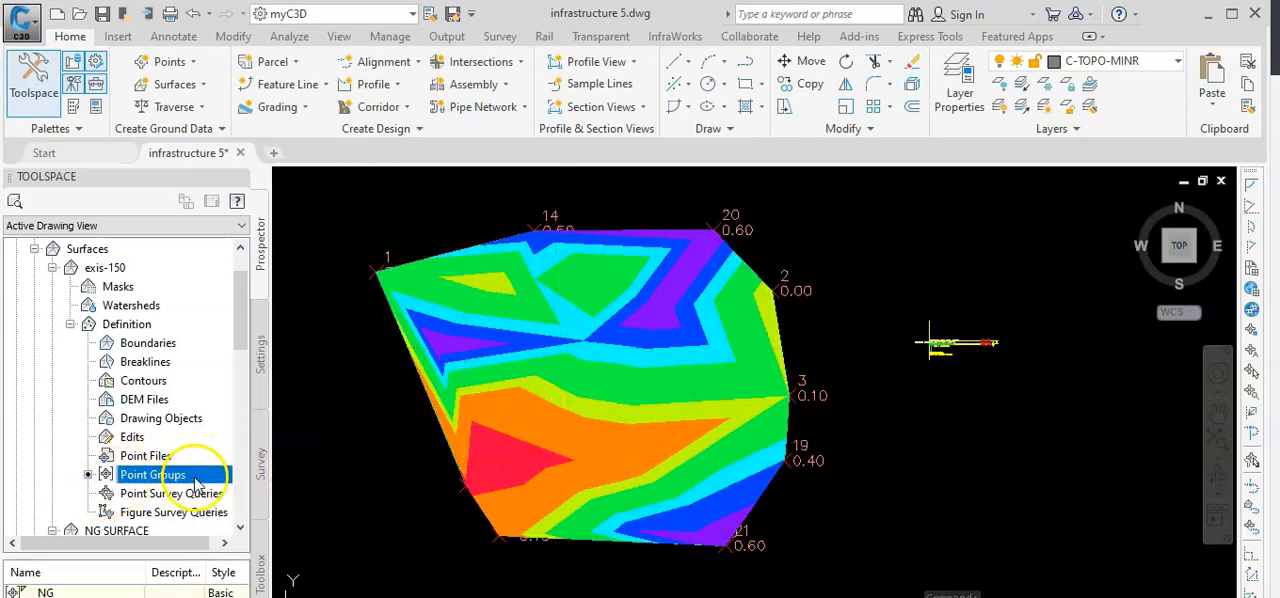
scroll(540, 436, "down", 2)
scroll(545, 430, "up", 2)
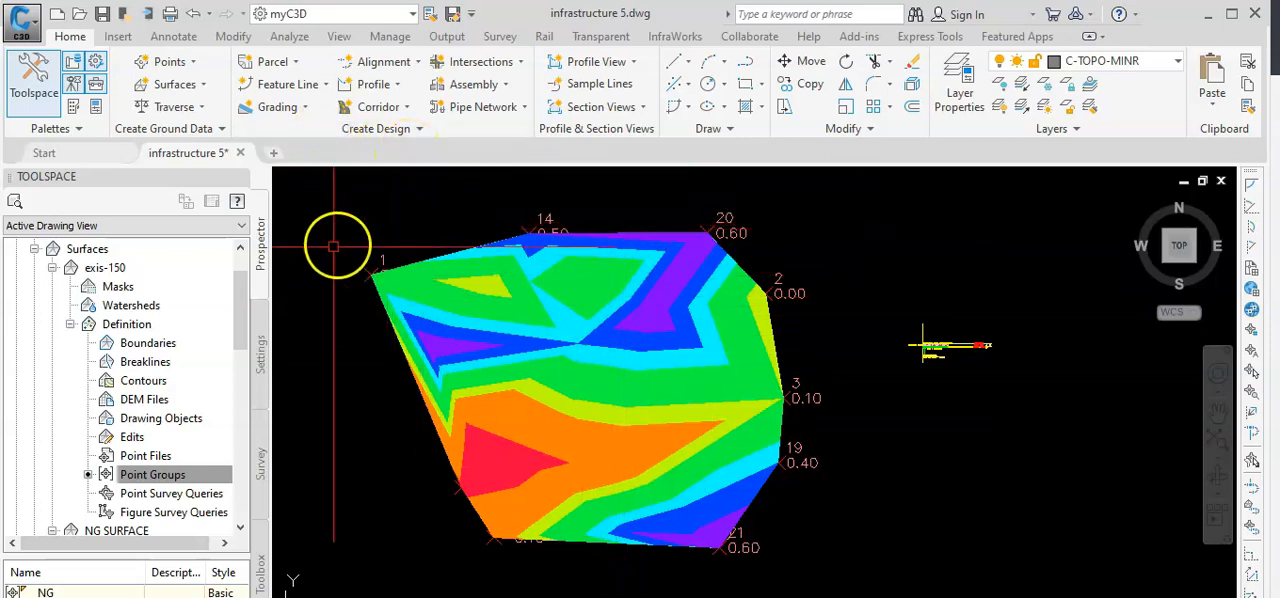
Select the exis-150 surface and apply a Raise/Lower Surface edit to it.
left_click(112, 268)
right_click(114, 270)
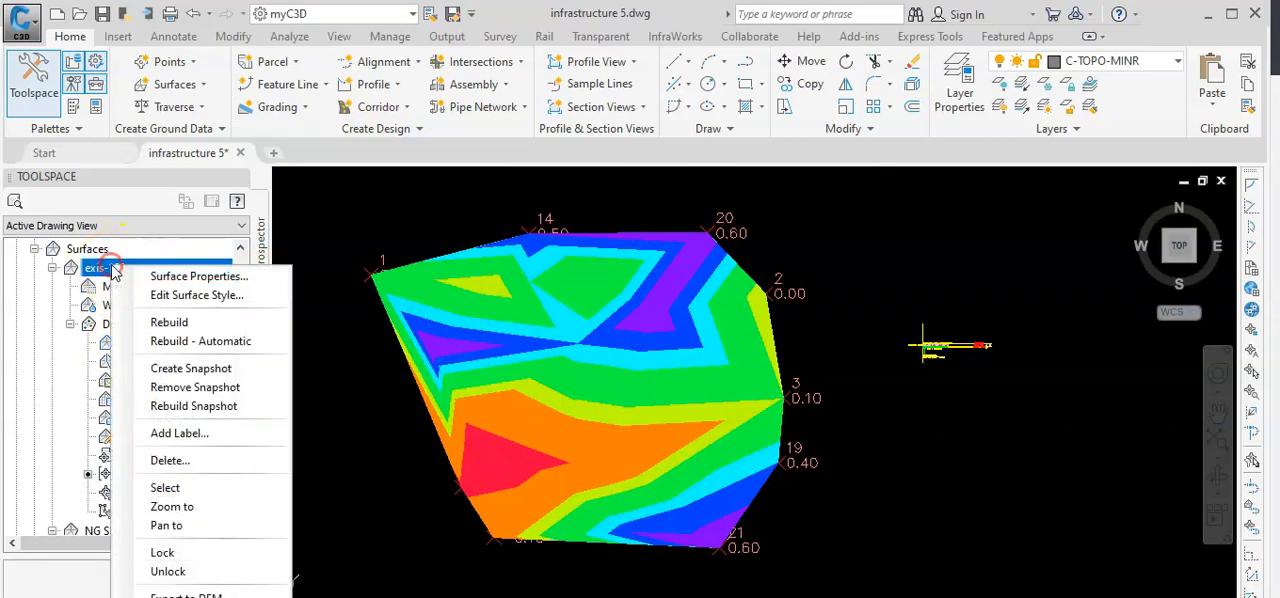
left_click(168, 489)
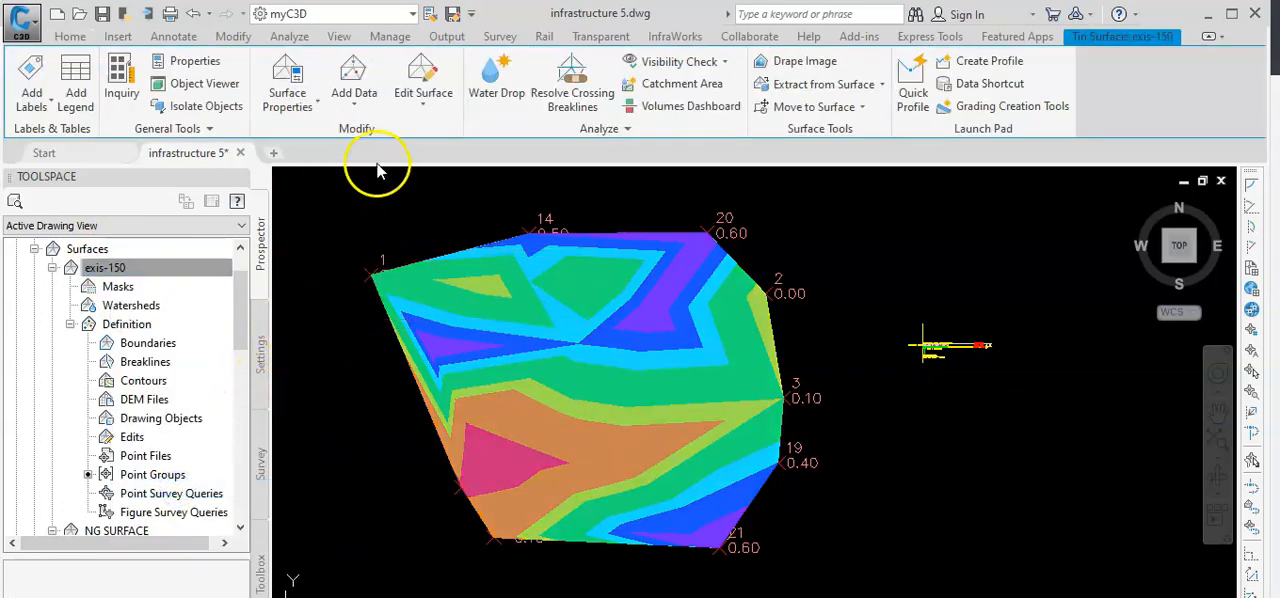
left_click(316, 104)
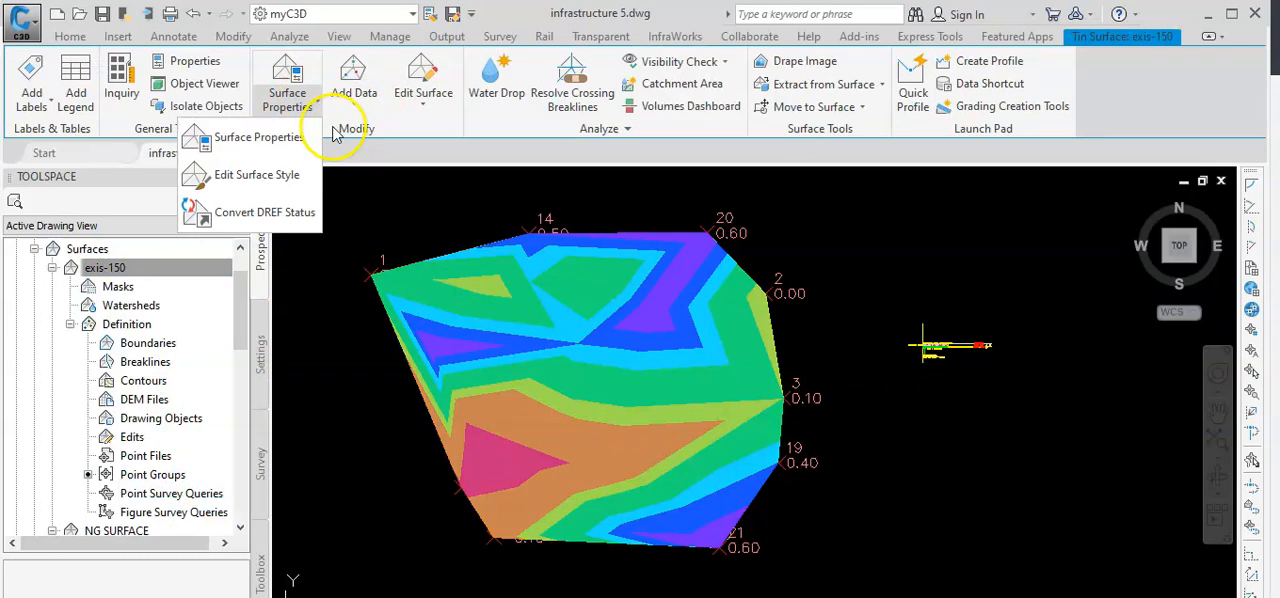
left_click(424, 110)
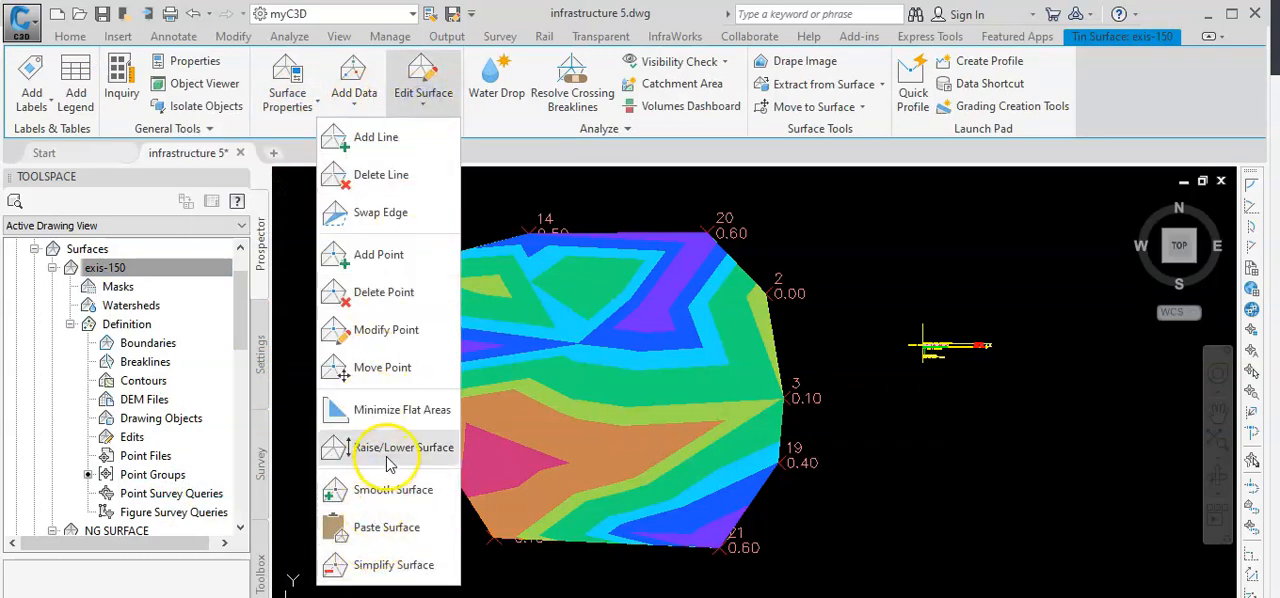
left_click(386, 452)
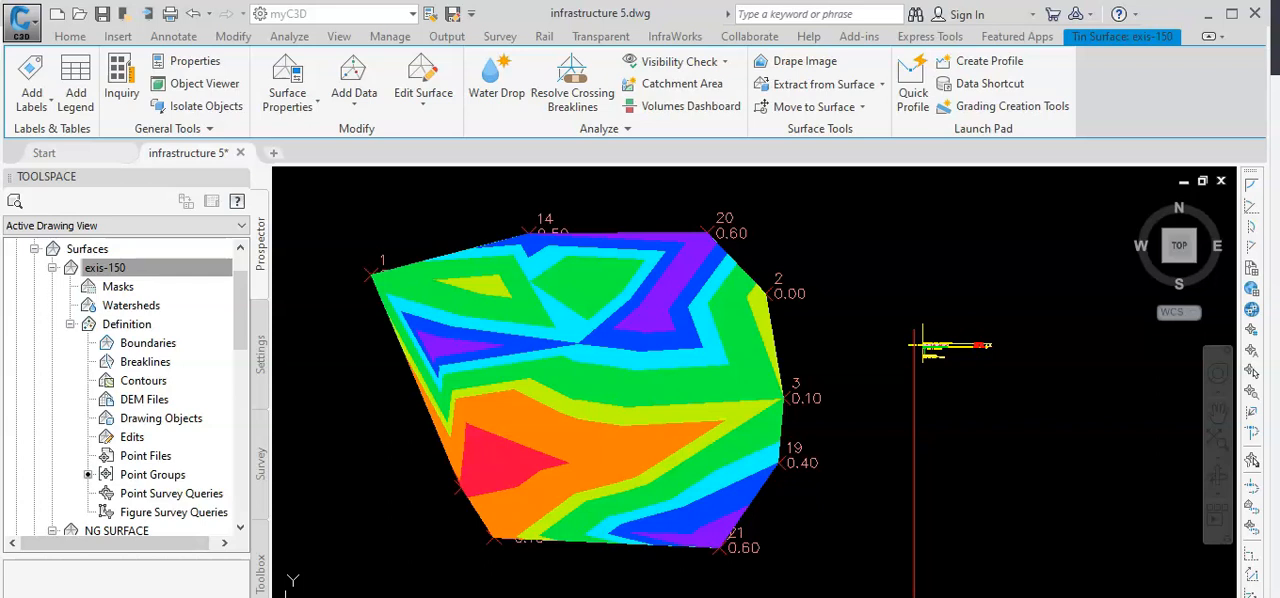
key("Return")
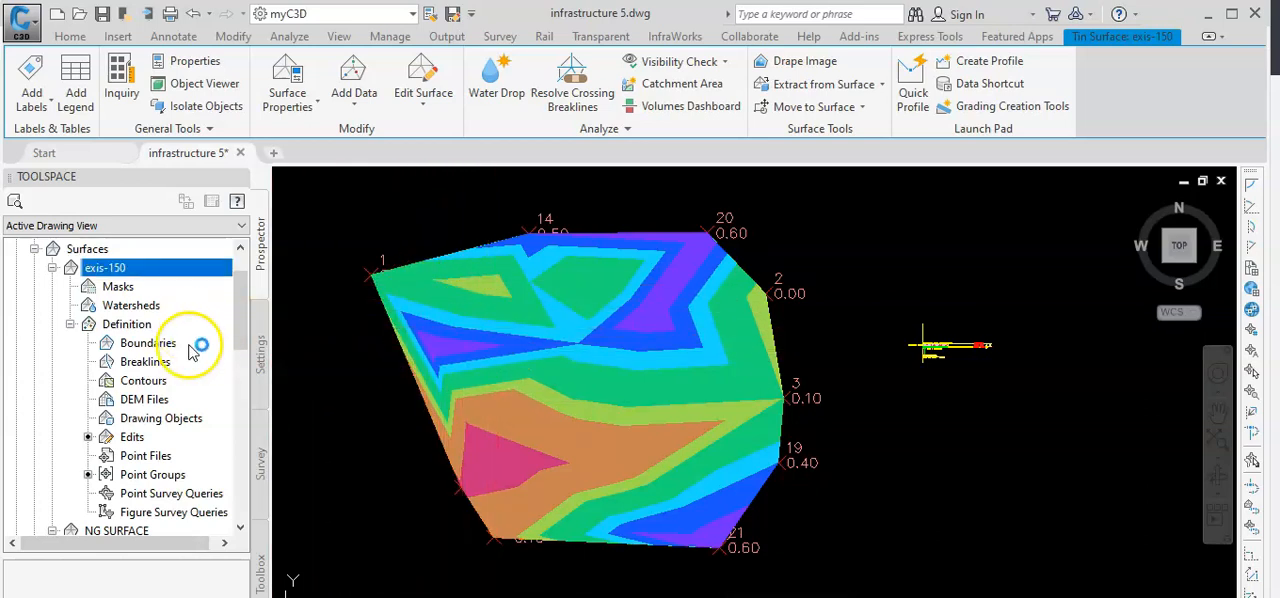
Select both surfaces with their points and examine the gap between them in the Object Viewer from SE Isometric and edge-on angles.
mouse_move(239, 317)
left_mouse_down()
mouse_move(238, 297)
mouse_move(240, 317)
left_mouse_up()
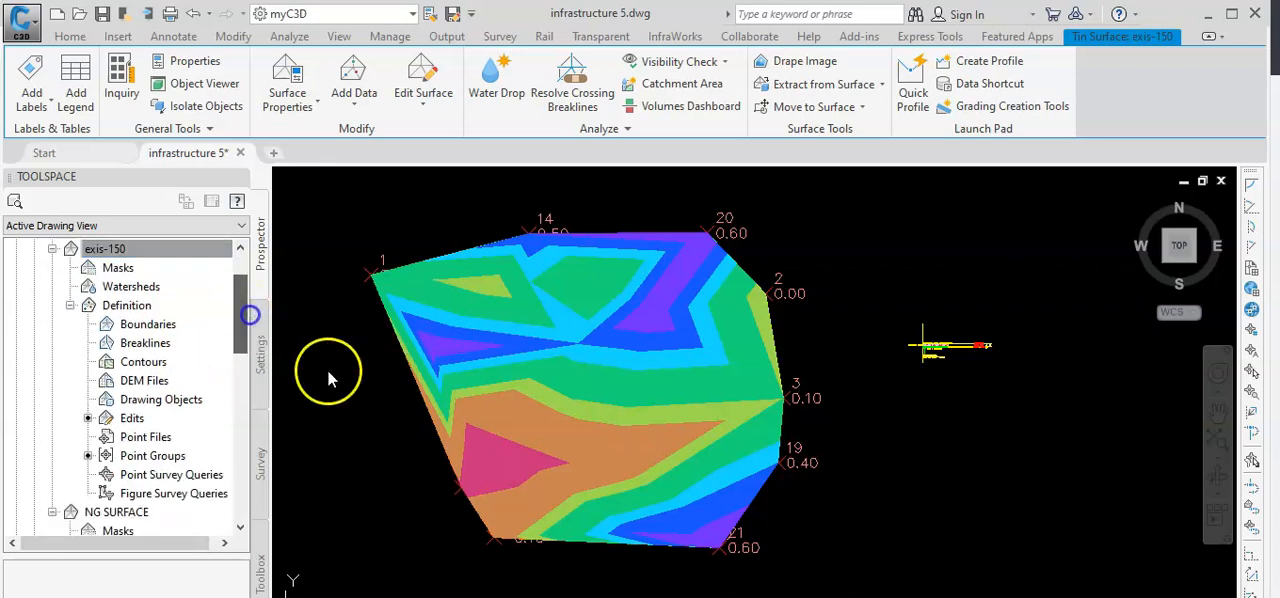
scroll(335, 378, "down", 3)
mouse_move(537, 469)
left_mouse_down()
mouse_move(345, 454)
mouse_move(364, 271)
mouse_move(524, 272)
left_mouse_up()
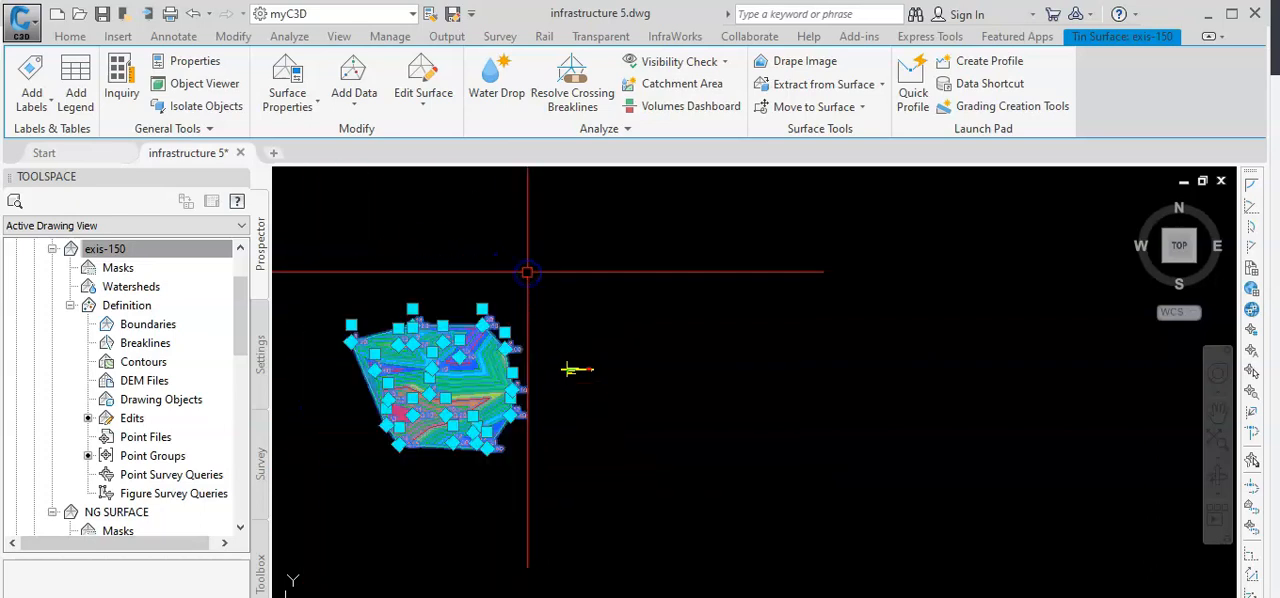
left_click(122, 86)
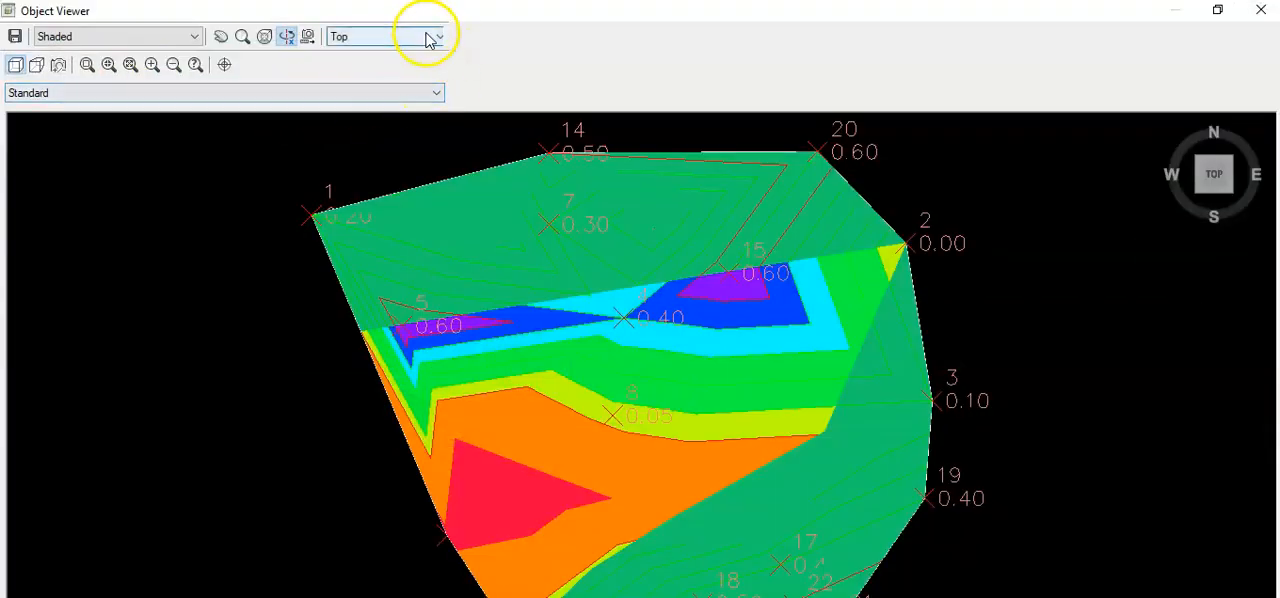
left_click(433, 36)
left_click(357, 139)
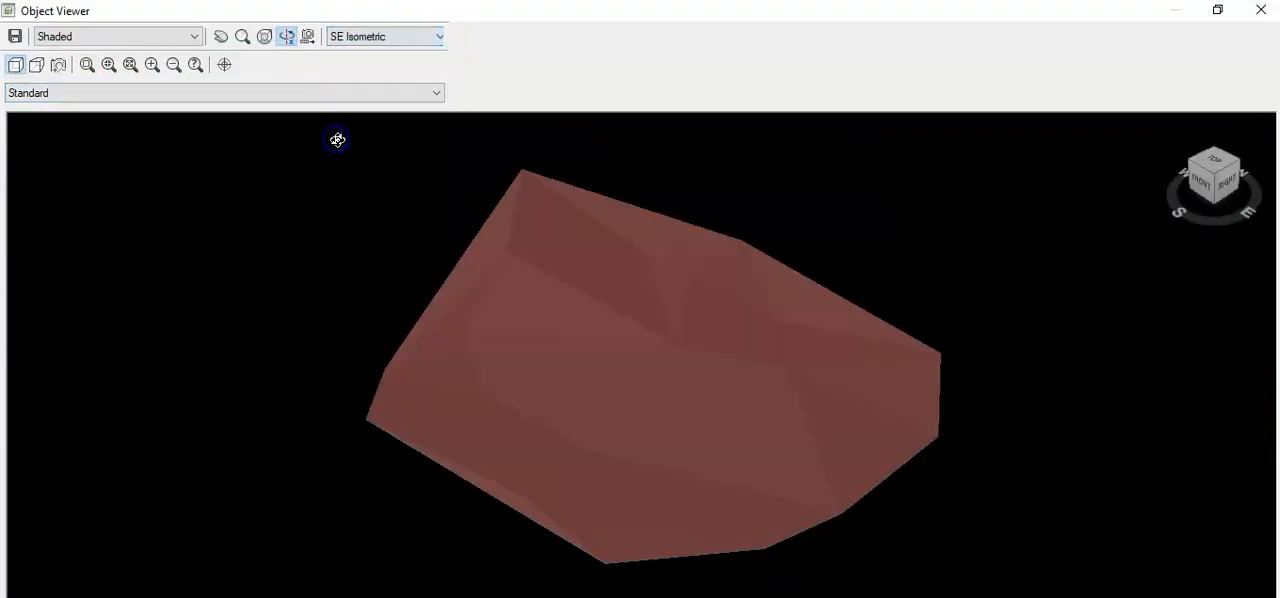
mouse_move(481, 517)
left_mouse_down()
mouse_move(518, 406)
mouse_move(540, 435)
left_mouse_up()
scroll(490, 357, "up", 4)
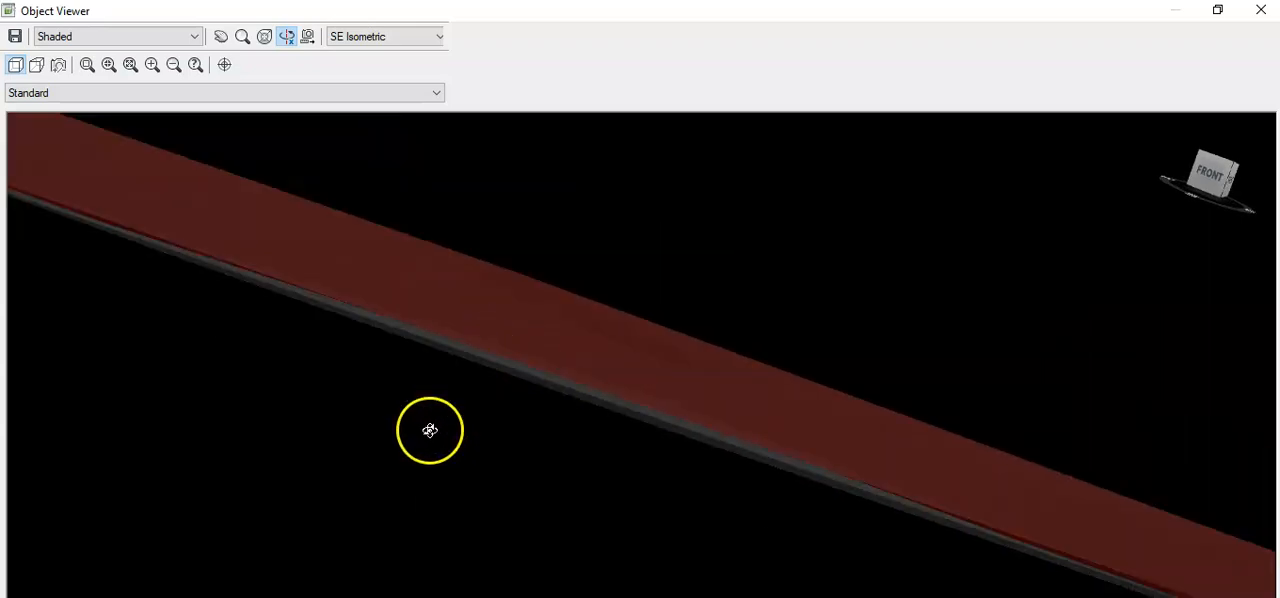
mouse_move(273, 337)
left_mouse_down()
mouse_move(434, 380)
mouse_move(531, 369)
mouse_move(475, 443)
left_mouse_up()
left_click_drag(450, 514, 625, 476)
left_click(1261, 10)
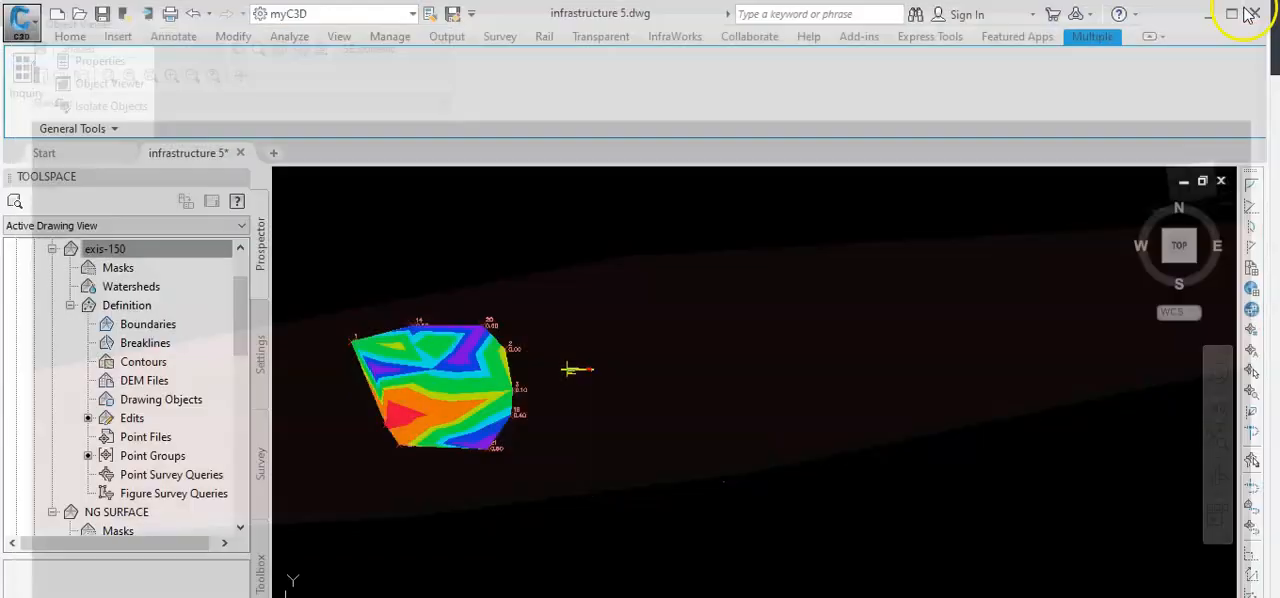
key("Escape")
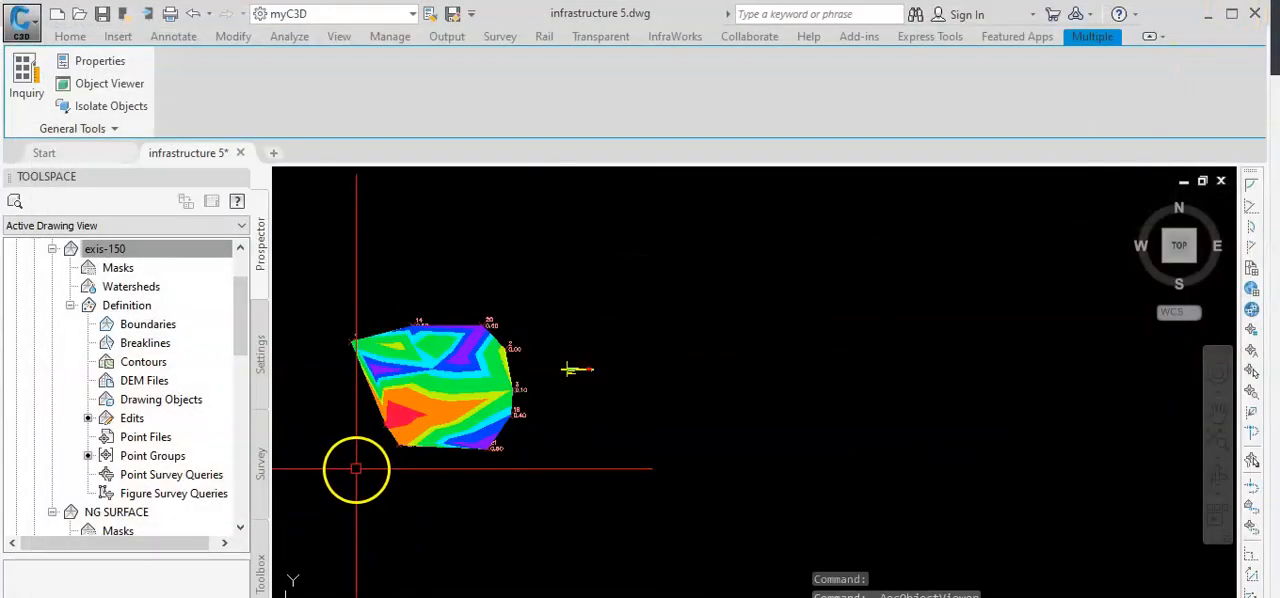
Change the surface style of the exis-150 surface to Contours and Triangles.
scroll(410, 501, "down", 2)
middle_click_drag(430, 482, 537, 464)
scroll(541, 452, "up", 4)
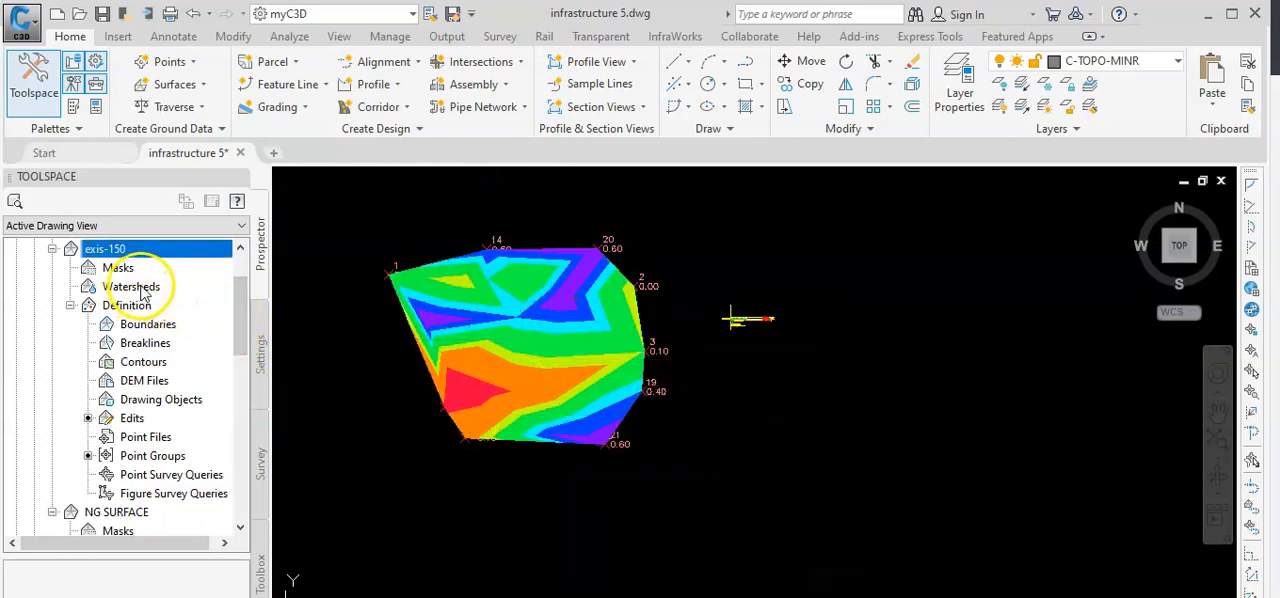
right_click(160, 258)
key("Escape")
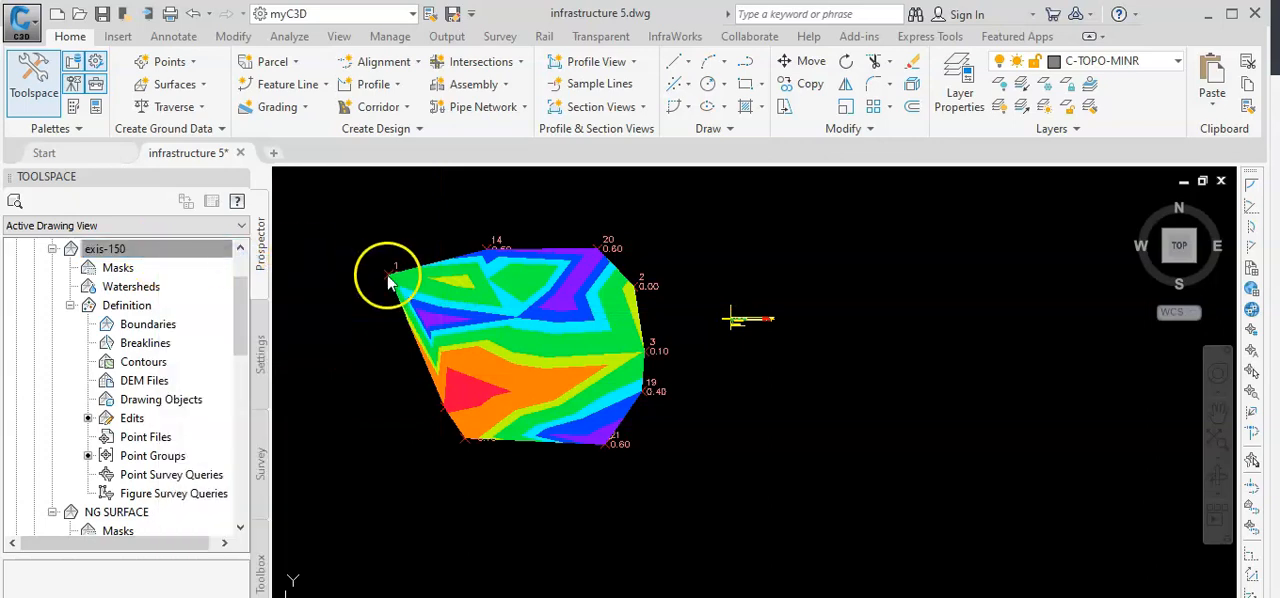
double_click(387, 278)
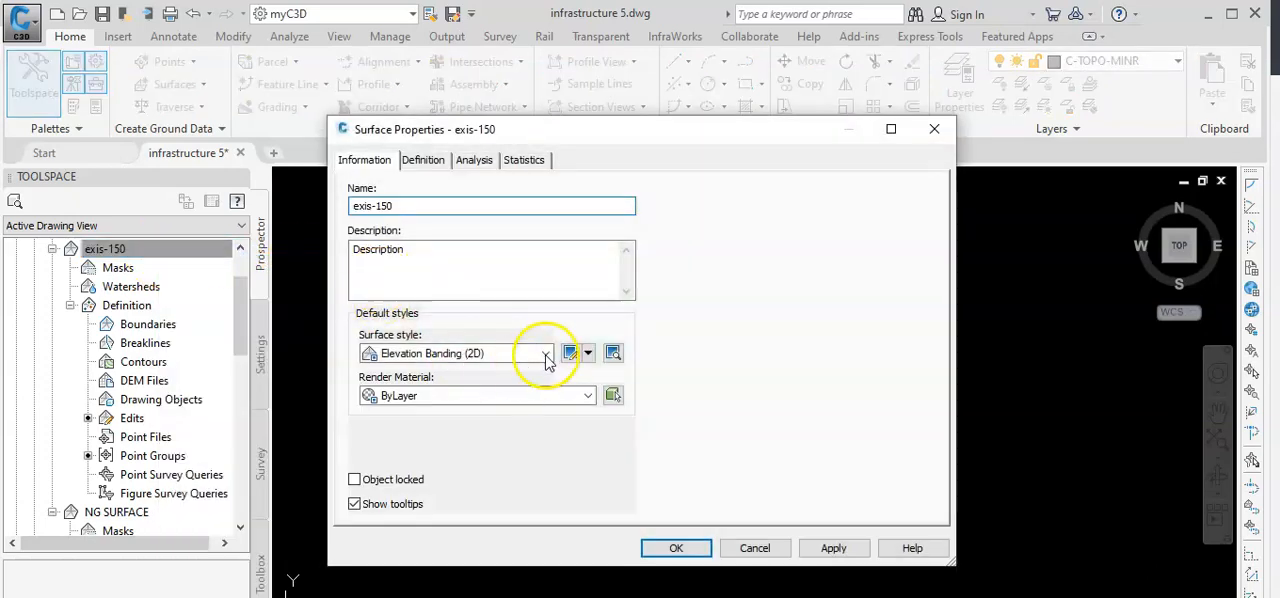
left_click(547, 356)
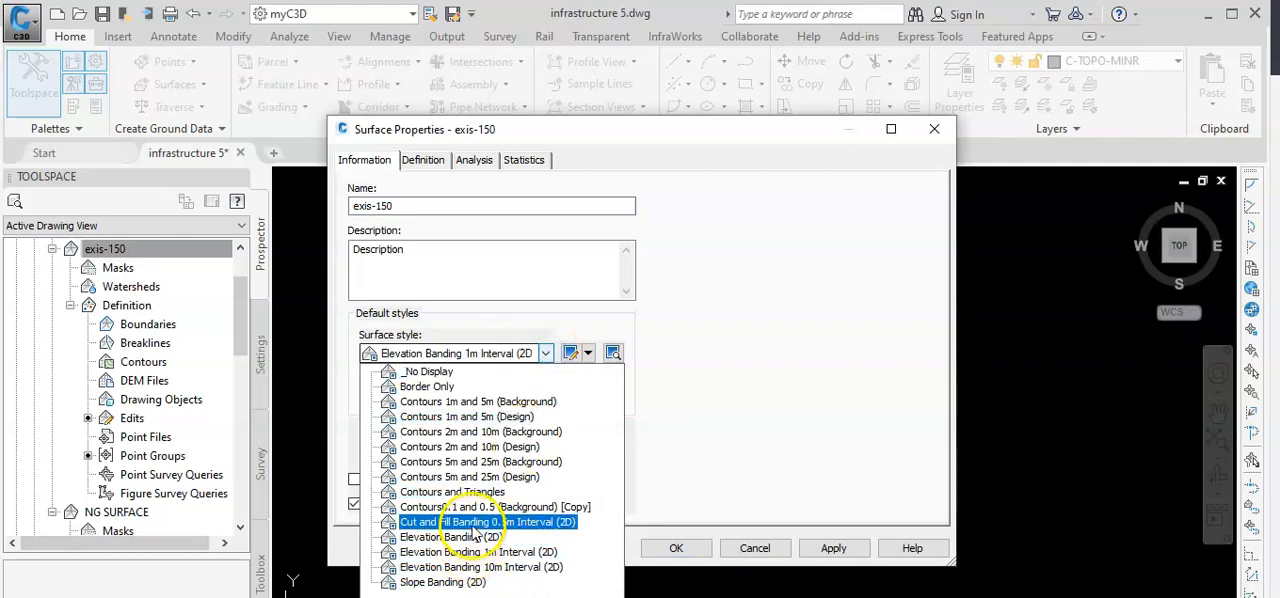
left_click(469, 493)
left_click(675, 548)
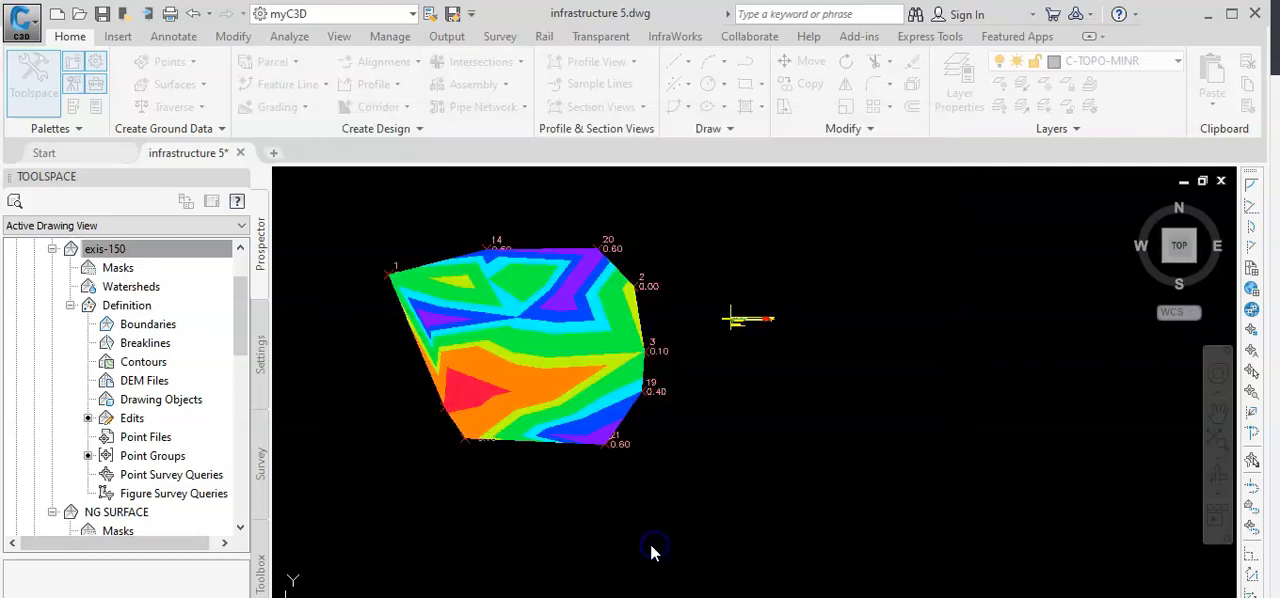
Select the exis-150 surface and the NG SURFACE in turn and examine their triangles, contours and point elevations.
scroll(508, 480, "up", 2)
middle_click_drag(508, 480, 500, 546)
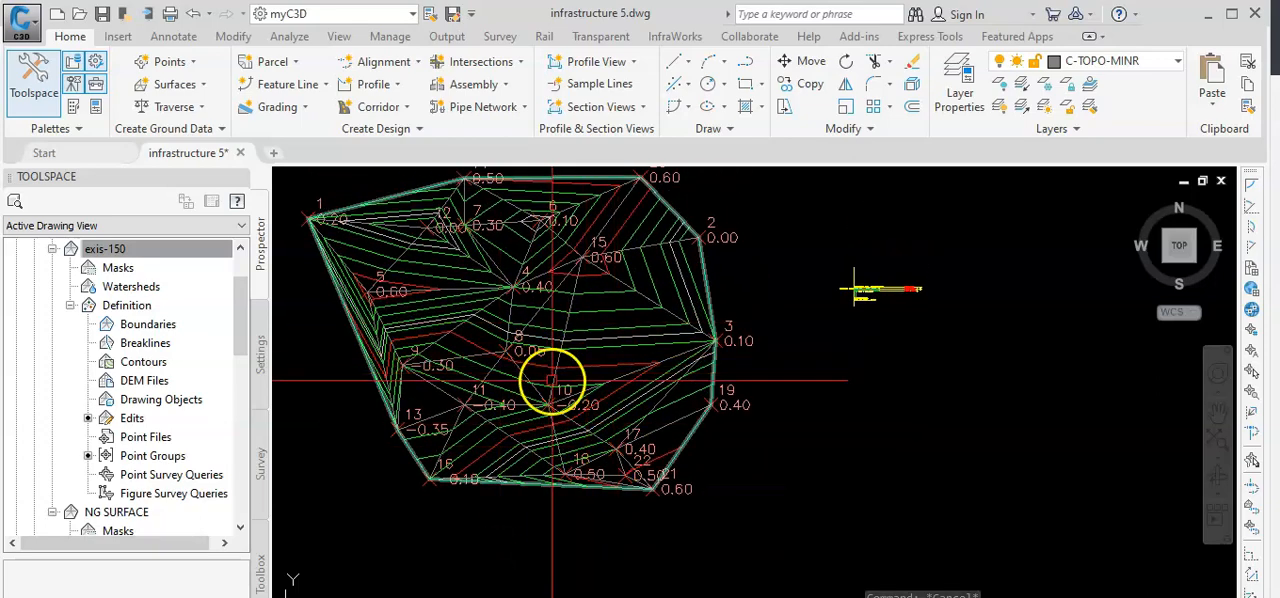
scroll(556, 370, "up", 4)
left_click(567, 337)
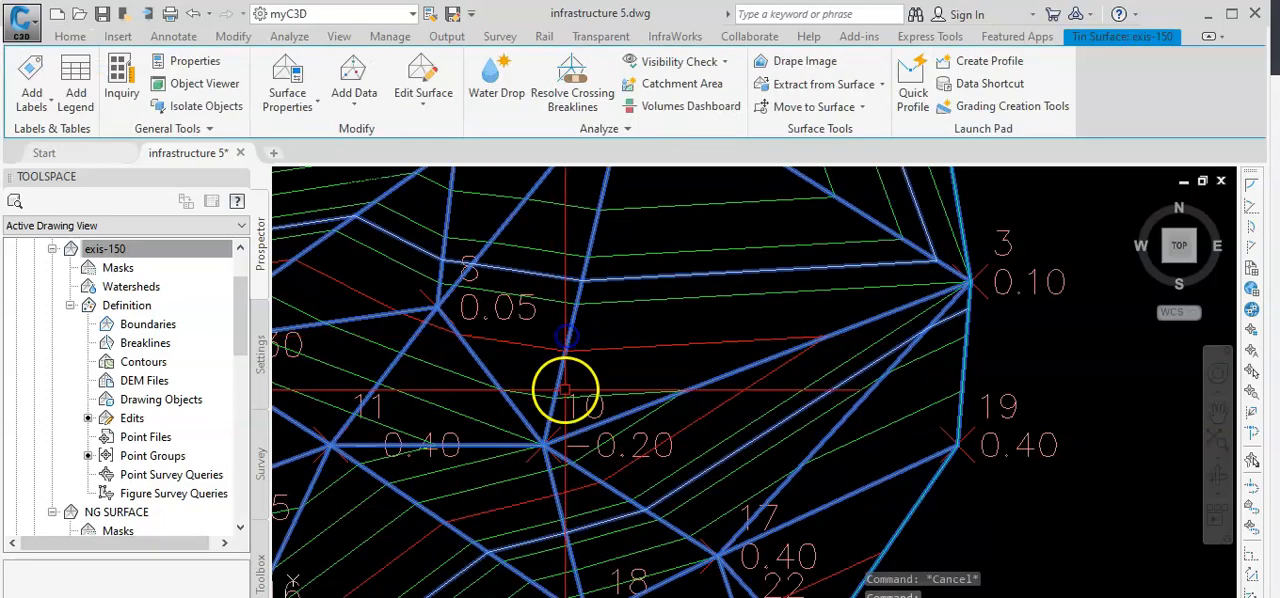
scroll(589, 393, "down", 2)
scroll(605, 580, "down", 2)
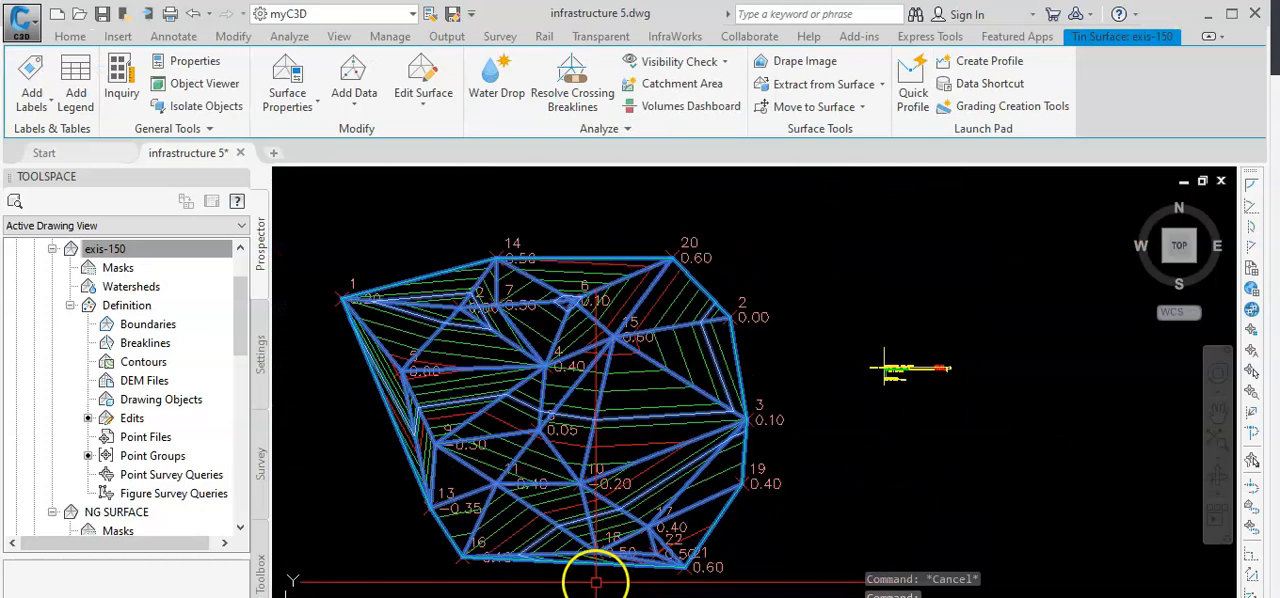
scroll(582, 488, "up", 2)
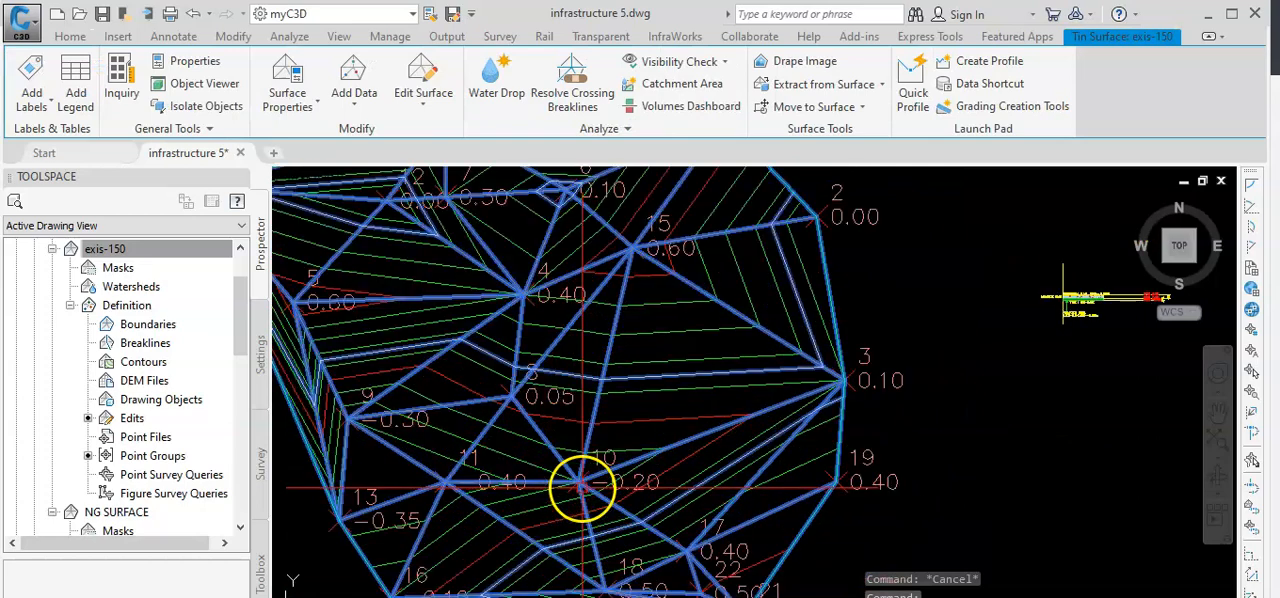
key("Escape")
left_click(651, 420)
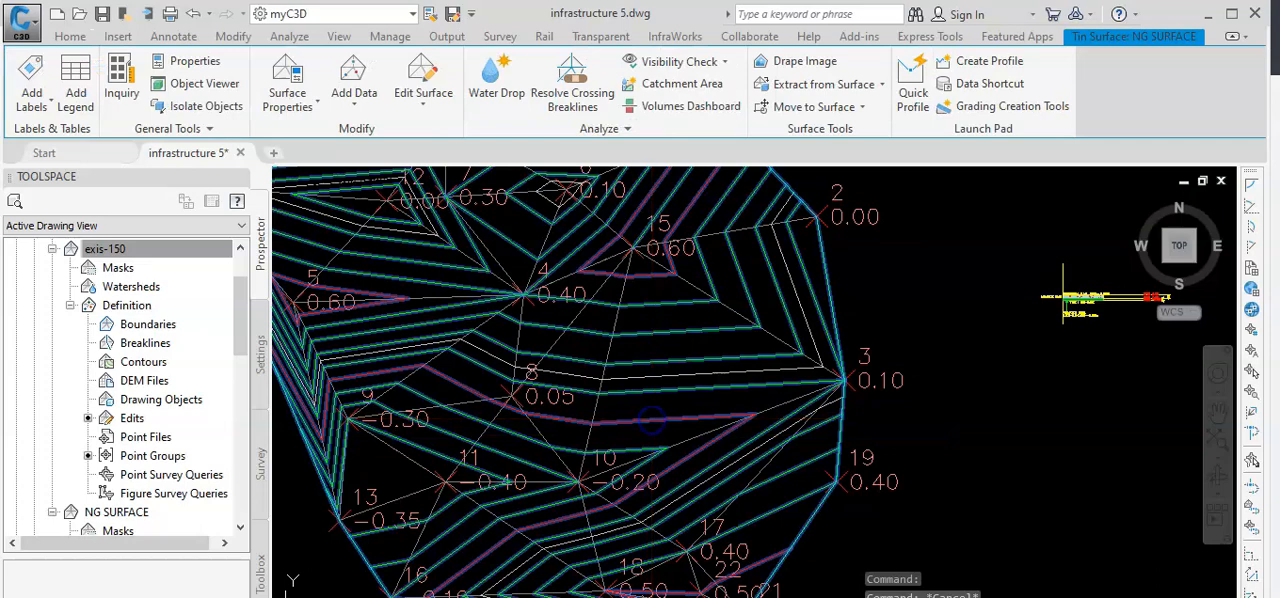
scroll(672, 514, "down", 3)
scroll(667, 491, "up", 1)
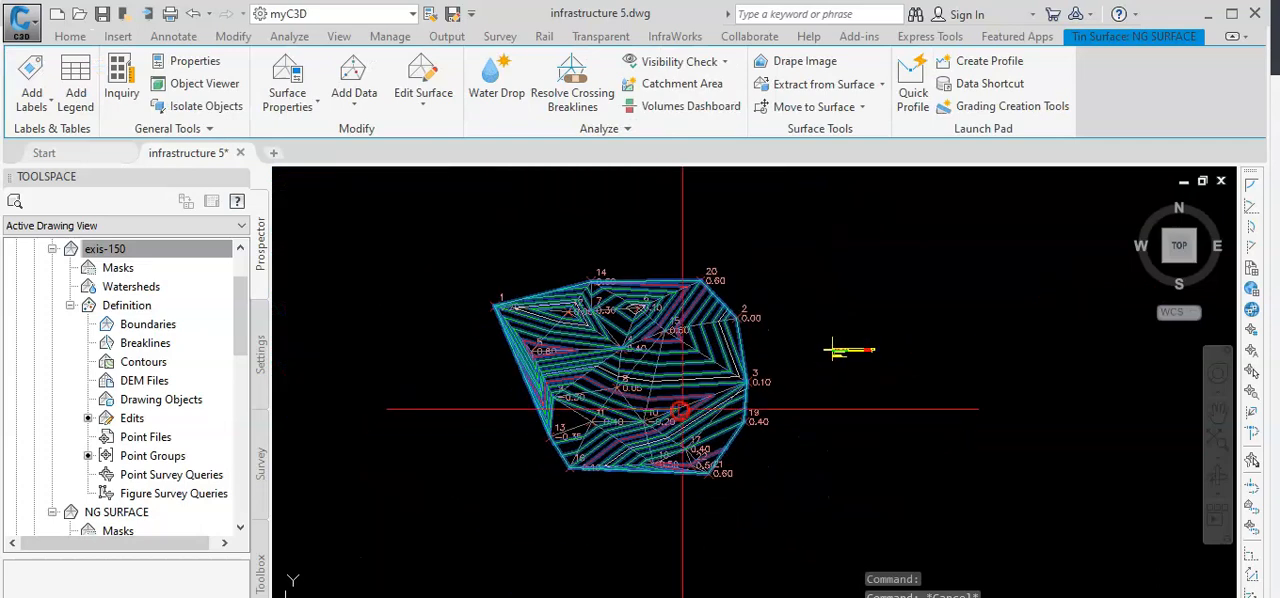
scroll(658, 498, "down", 2)
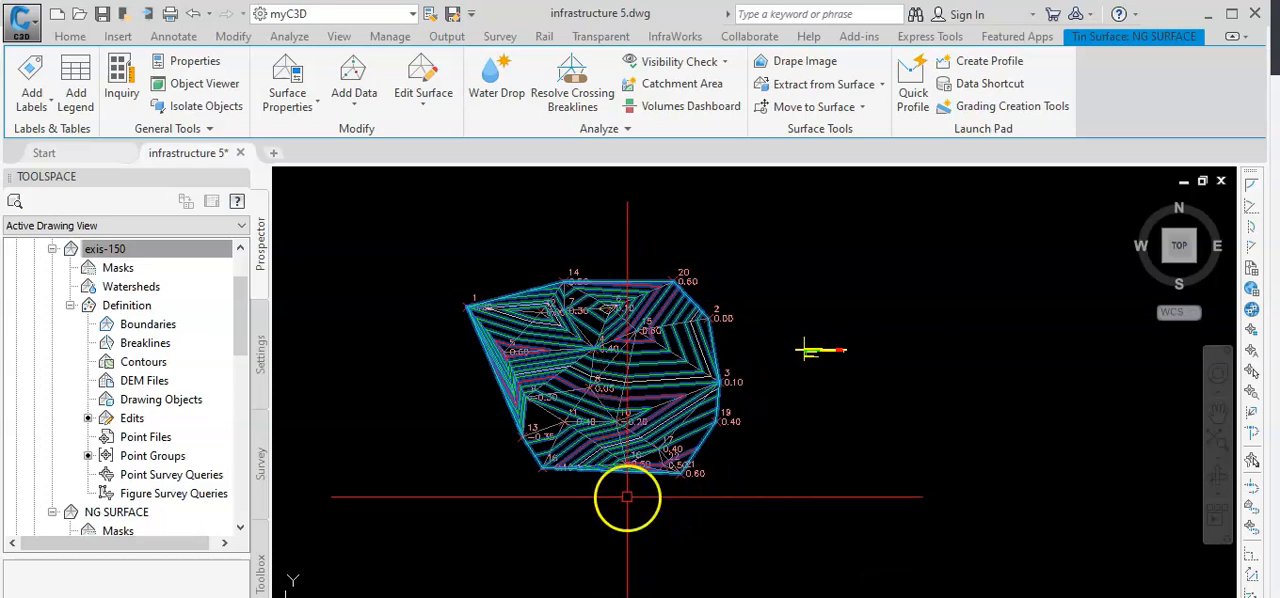
scroll(534, 380, "up", 4)
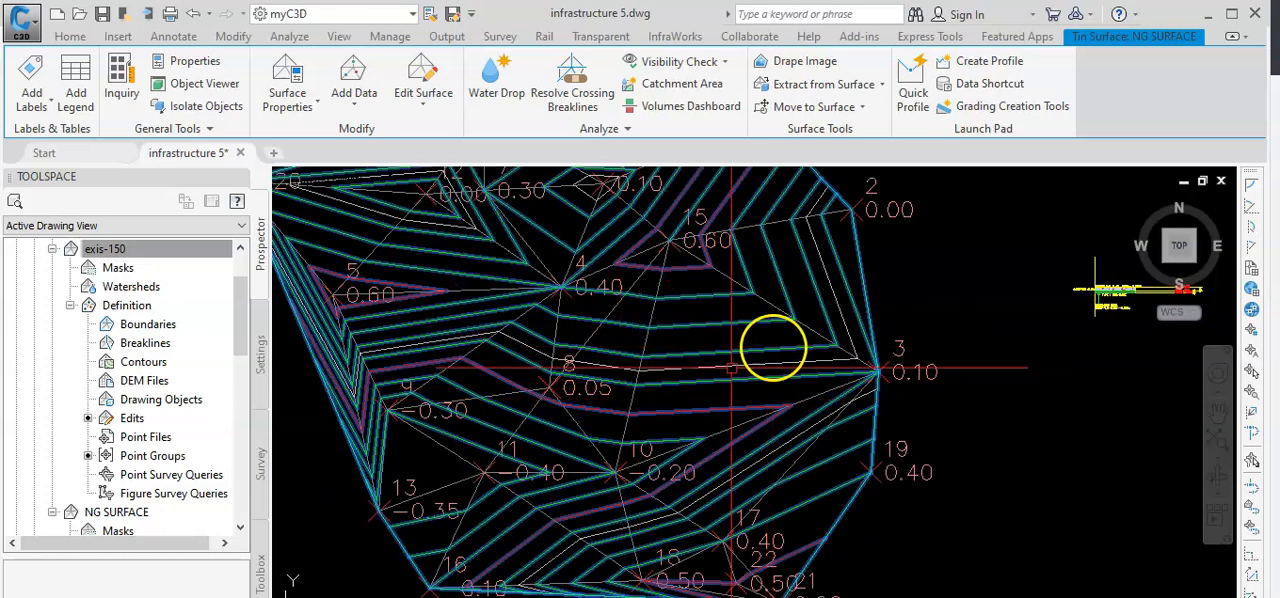
scroll(770, 360, "down", 3)
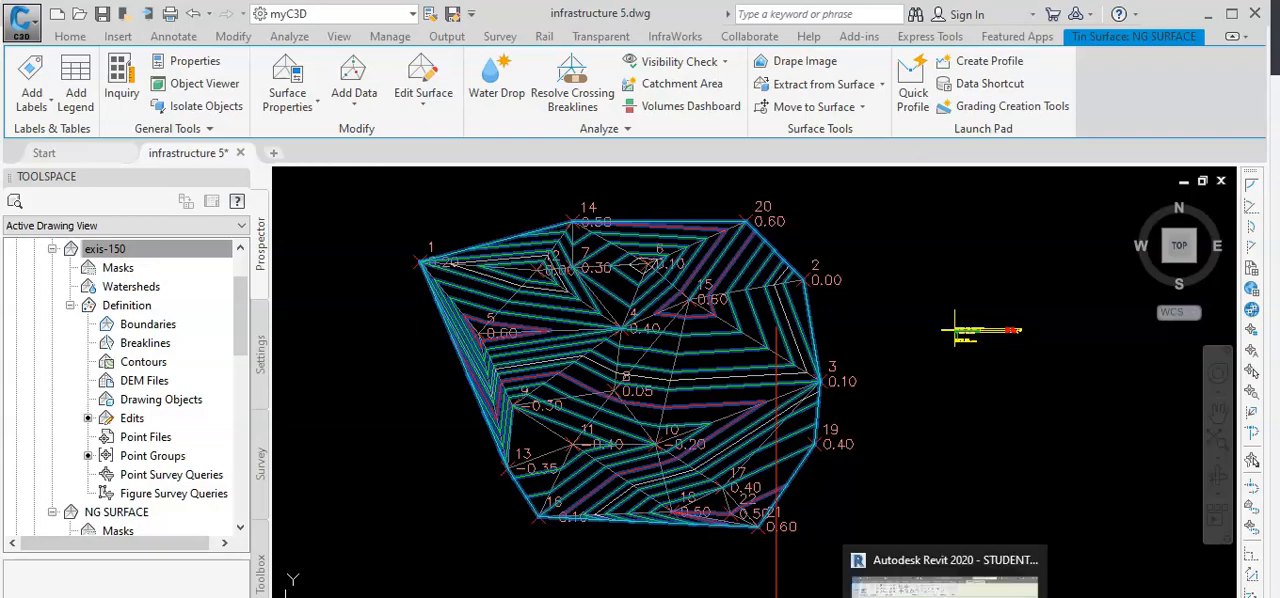
Switch to Revit and open the 02-slab level structural plan, dismissing the save reminder.
left_click(940, 597)
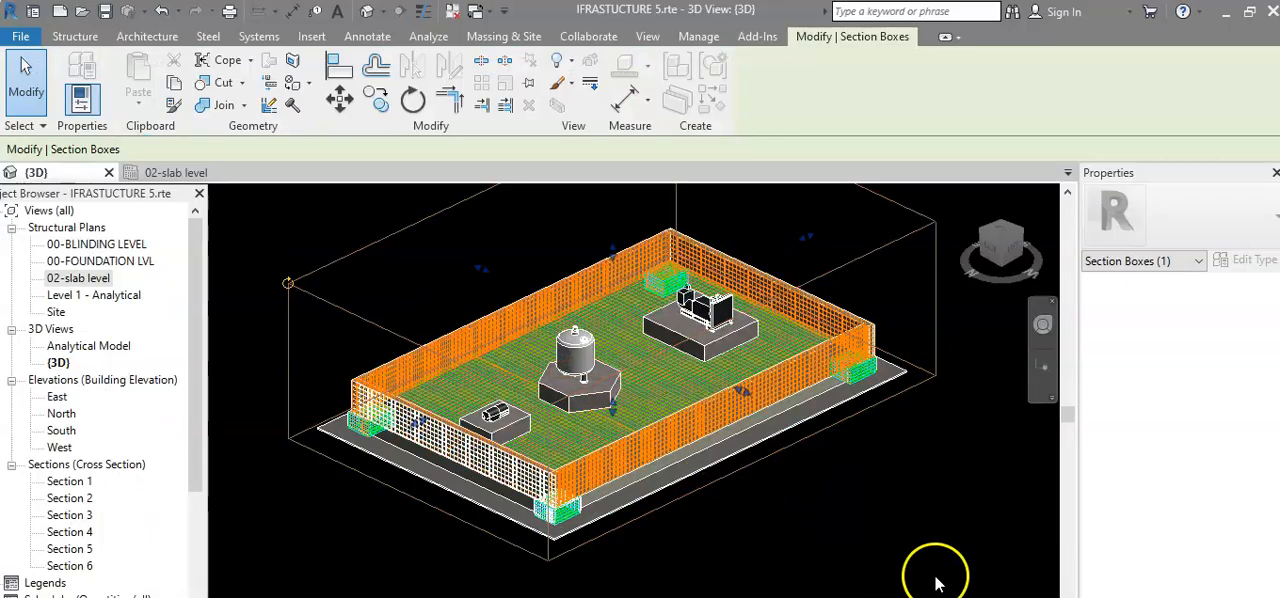
left_click(906, 486)
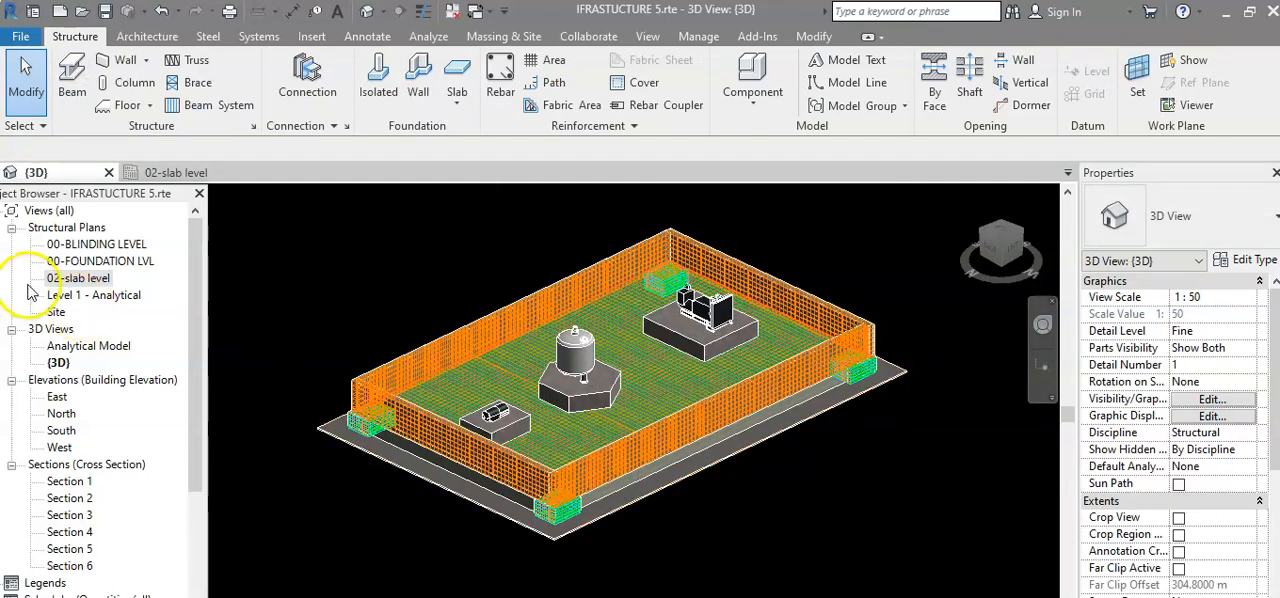
double_click(95, 280)
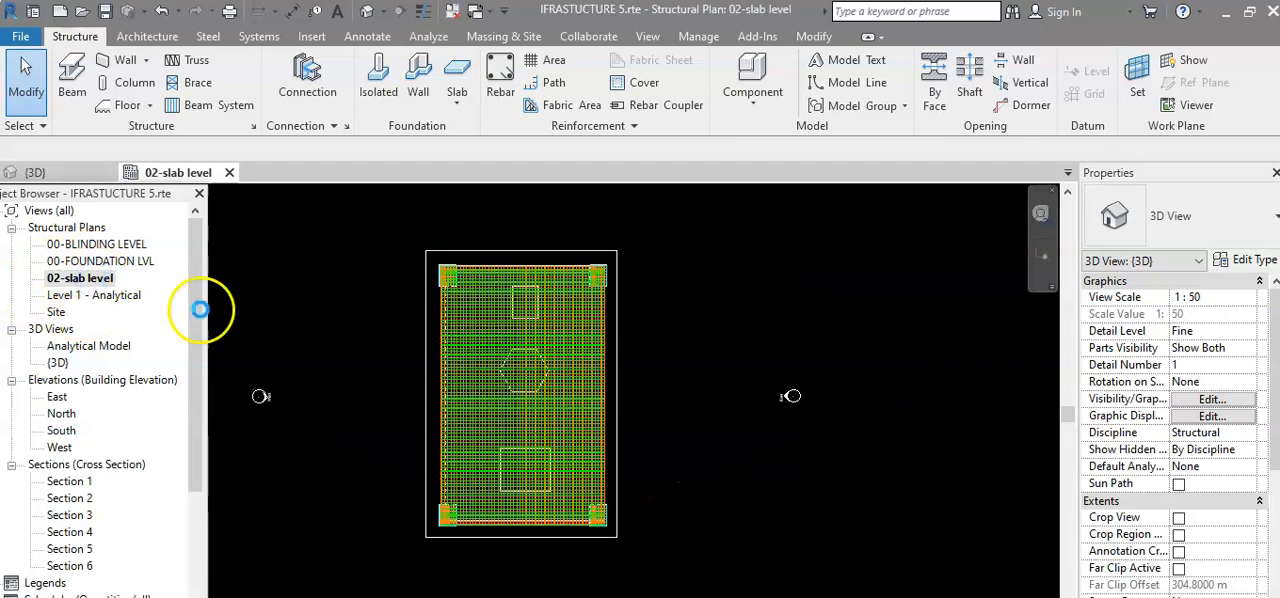
left_click(793, 190)
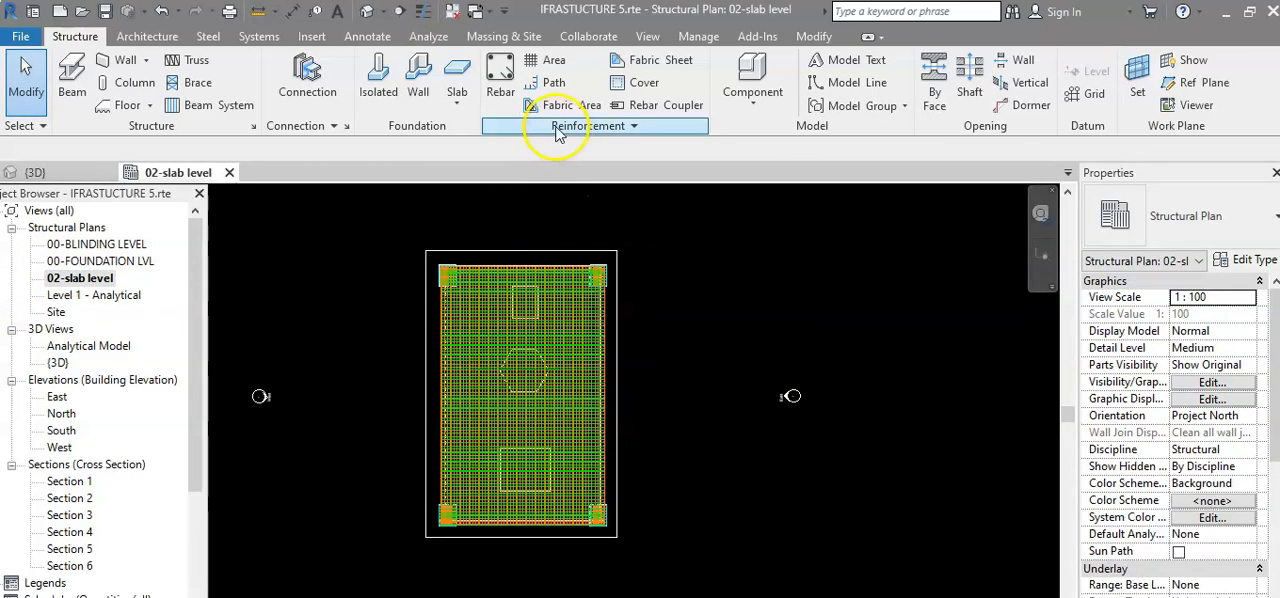
Place aligned dimensions for the slab's width and length and for the width of the outer rectangle around it.
left_click(353, 37)
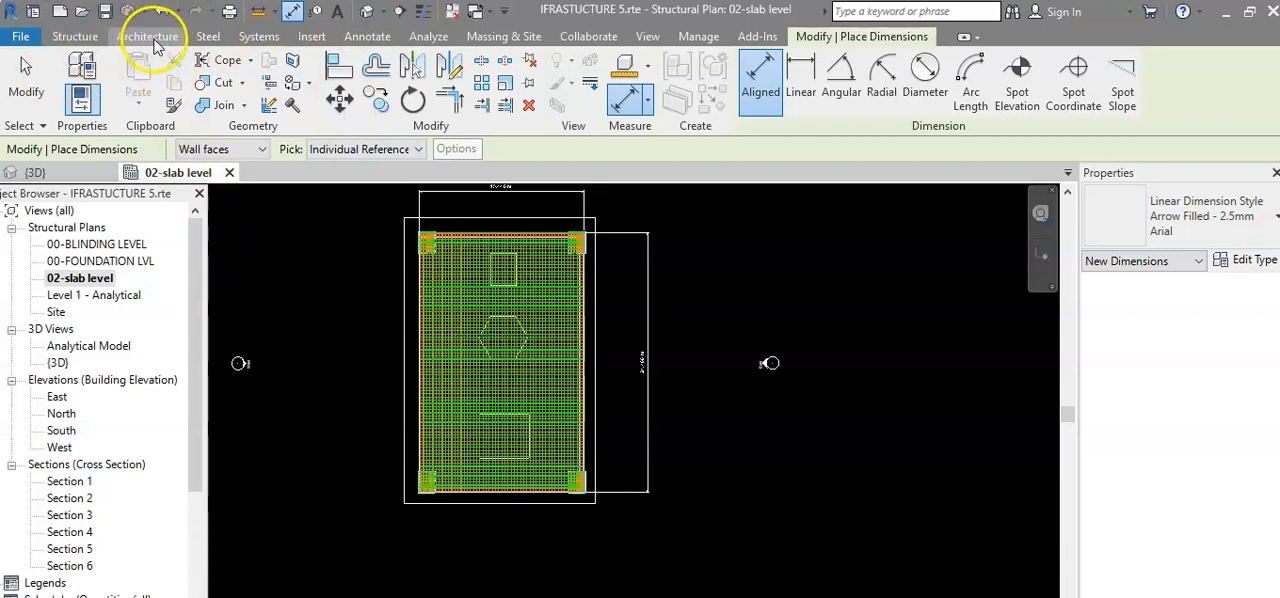
left_click(352, 37)
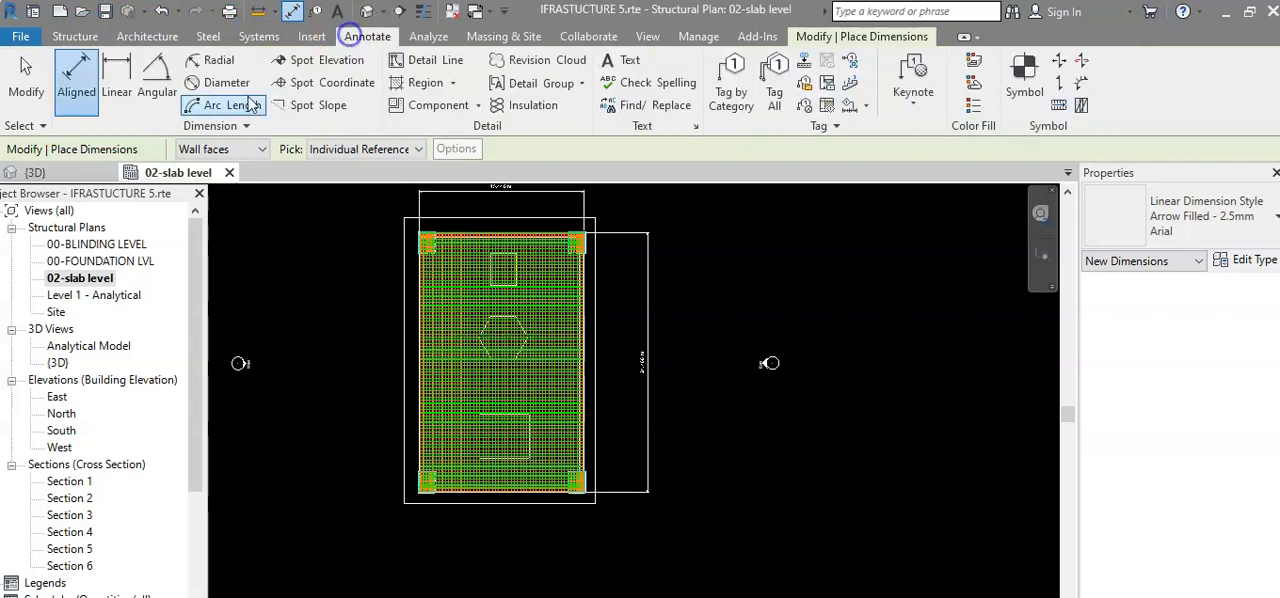
left_click(82, 68)
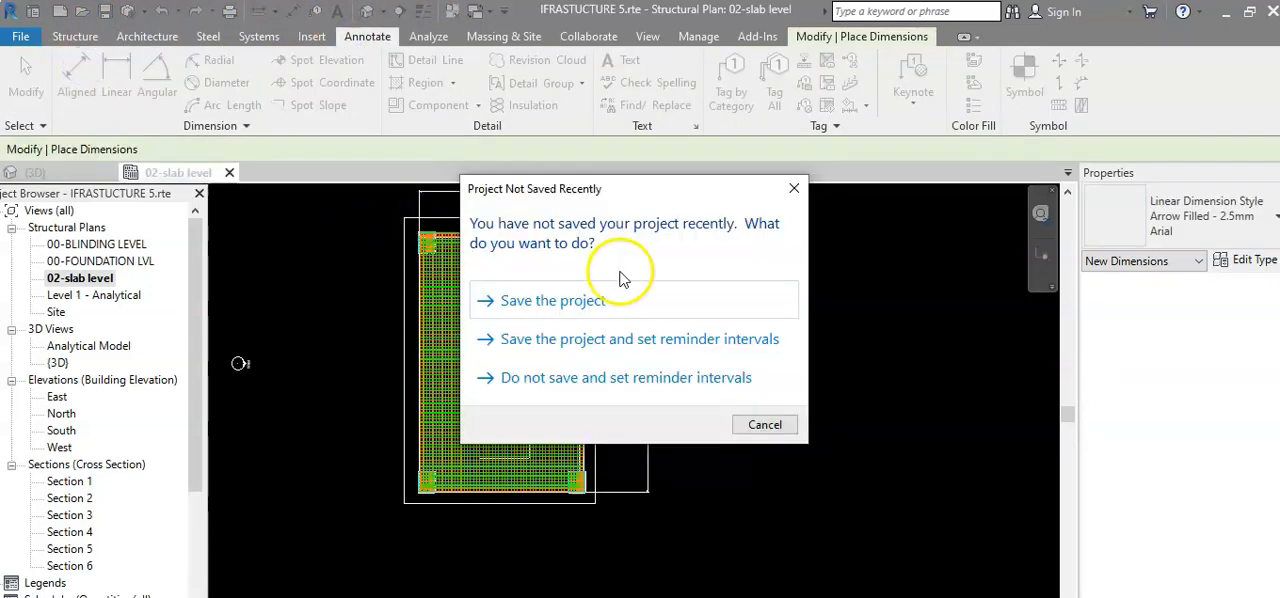
left_click(792, 189)
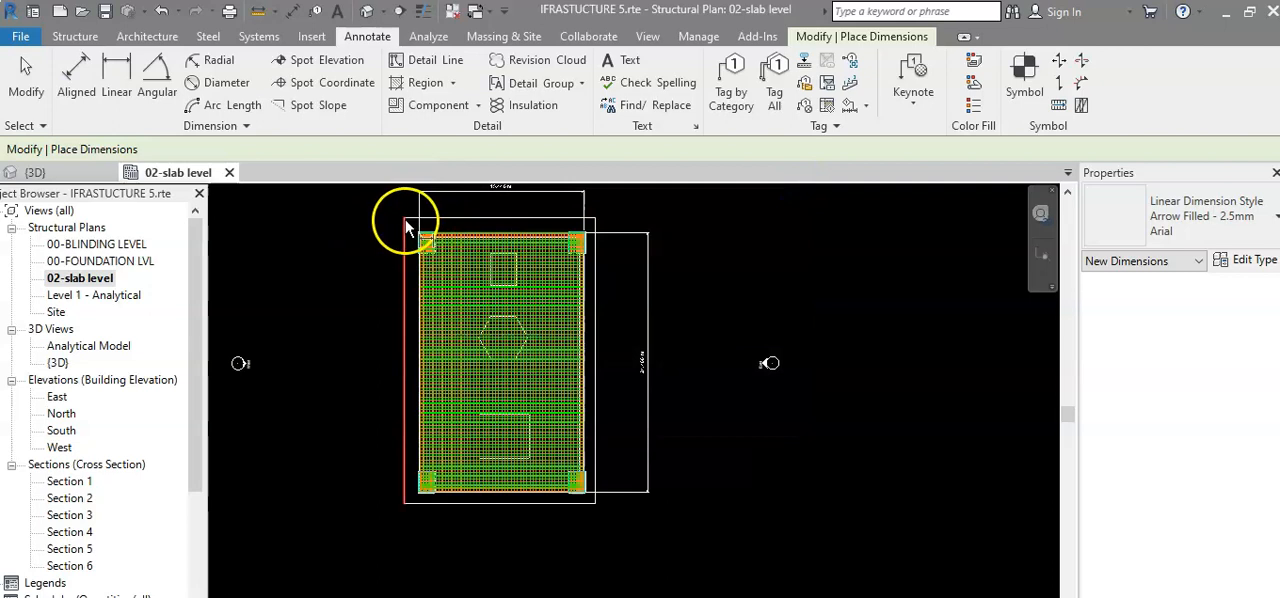
left_click(595, 235)
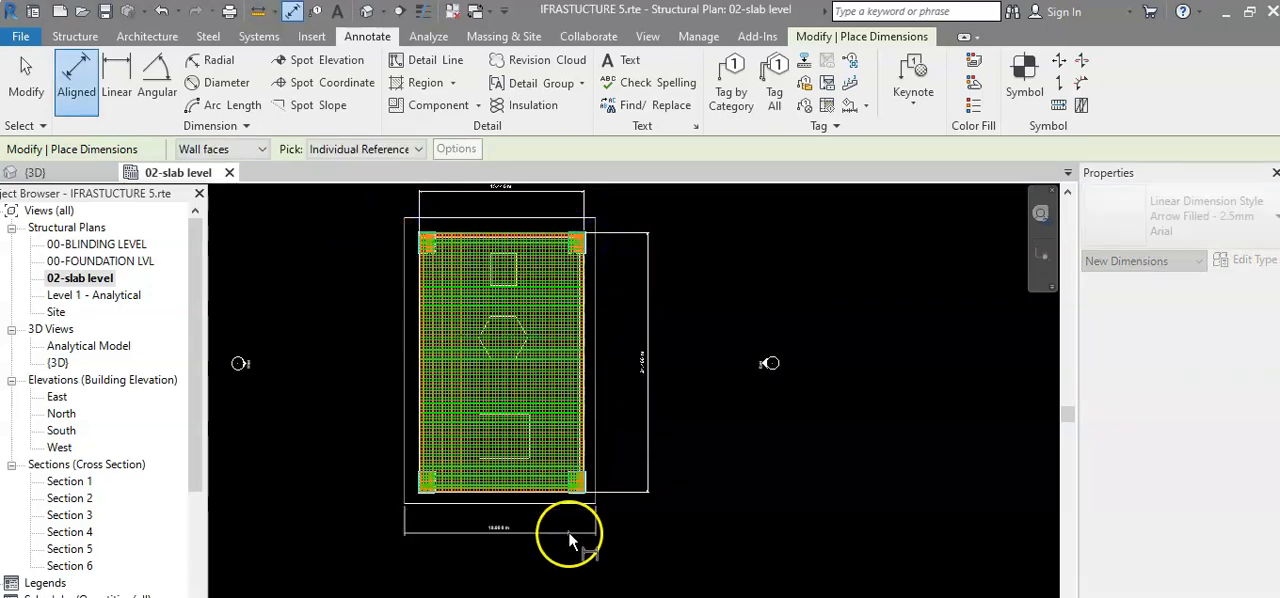
scroll(505, 541, "up", 2)
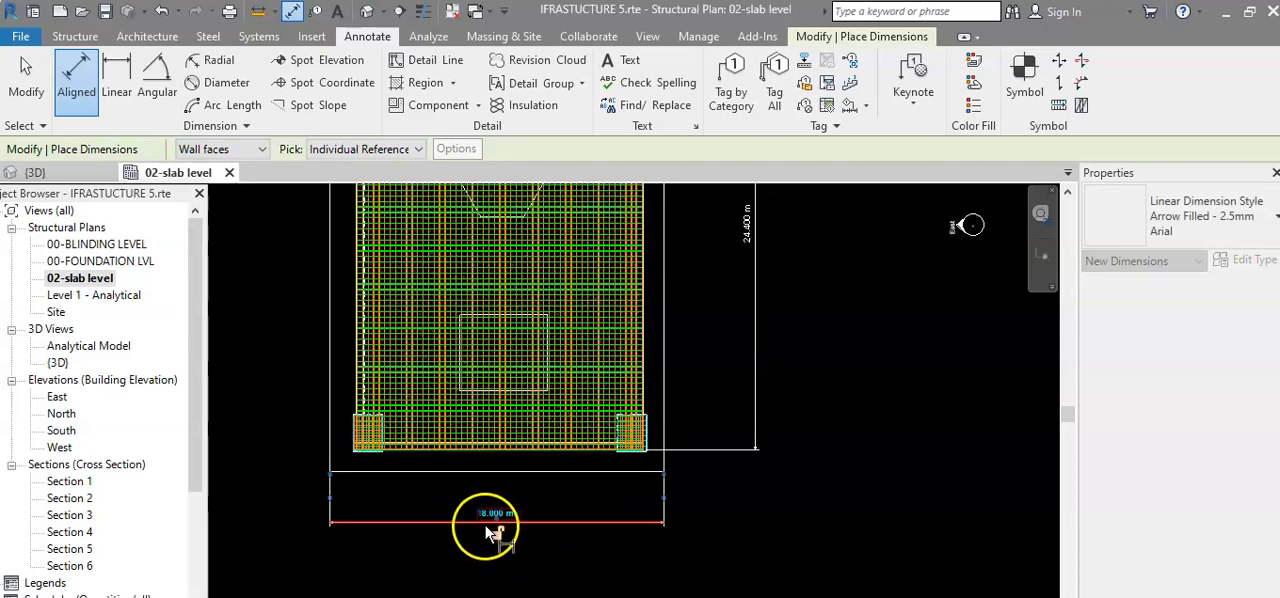
left_click(487, 530)
scroll(485, 525, "down", 3)
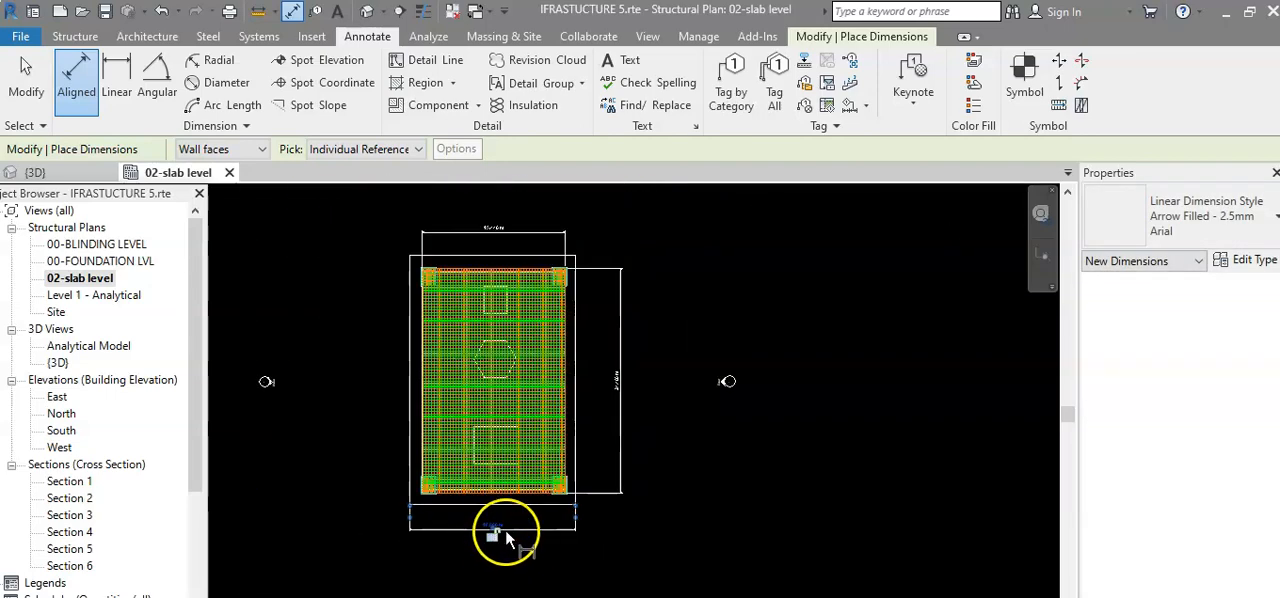
Add an aligned dimension for the length of the outer rectangle, placed outside the slab's length dimension.
scroll(585, 279, "up", 2)
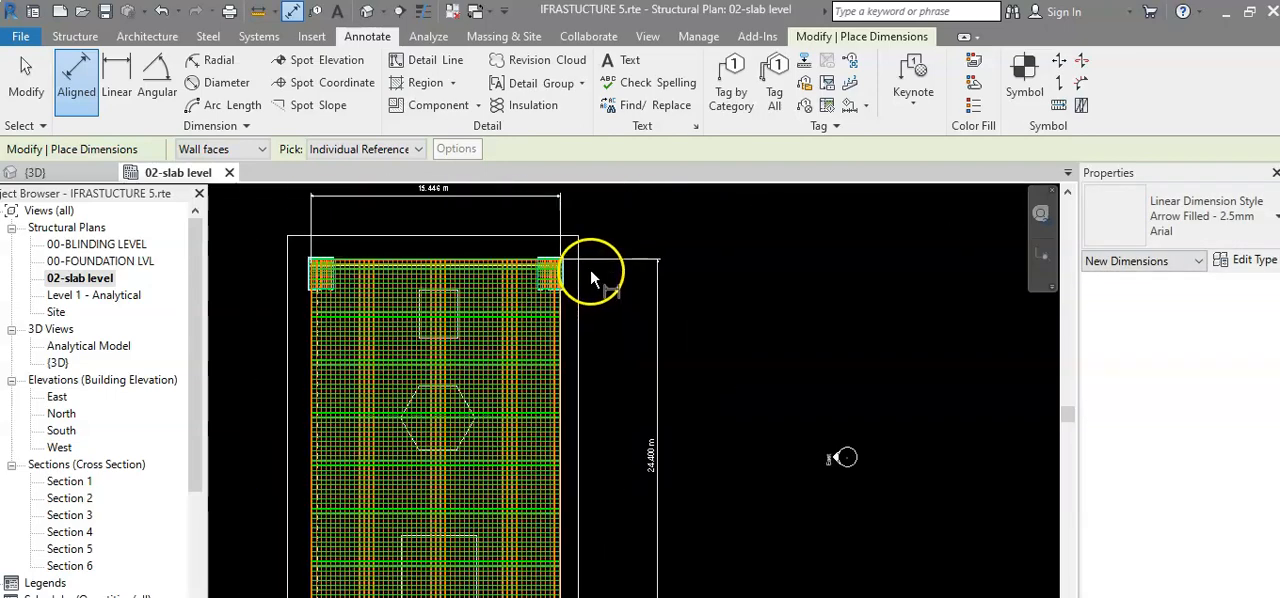
scroll(583, 500, "down", 3)
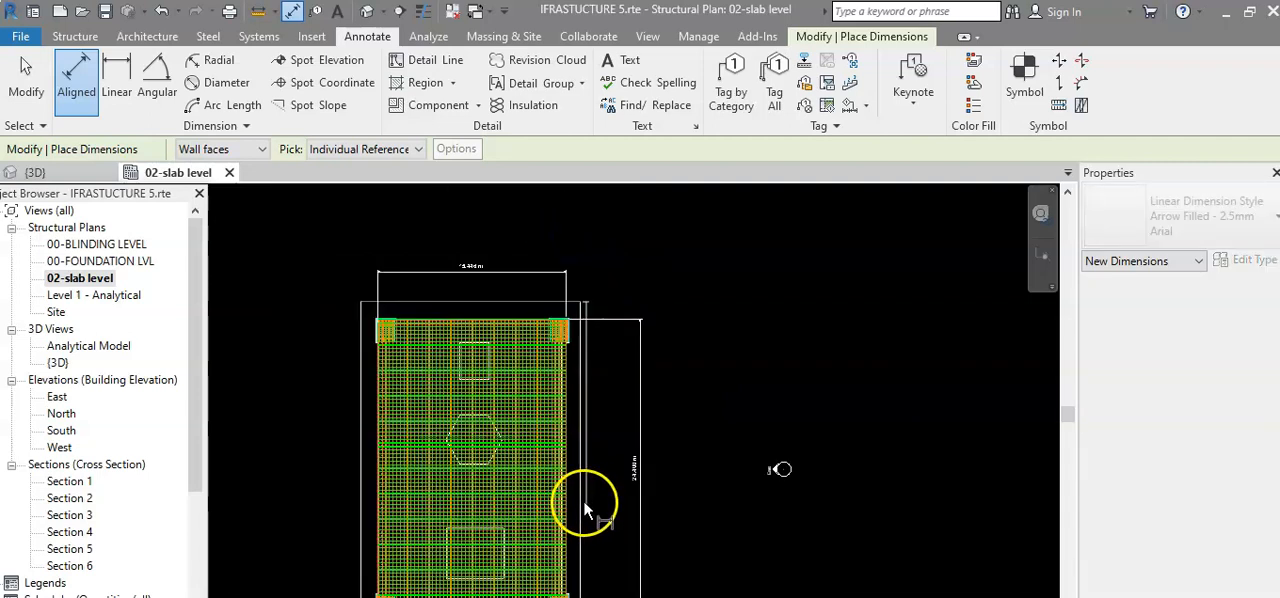
scroll(565, 512, "up", 2)
left_click(563, 510)
scroll(731, 347, "up", 3)
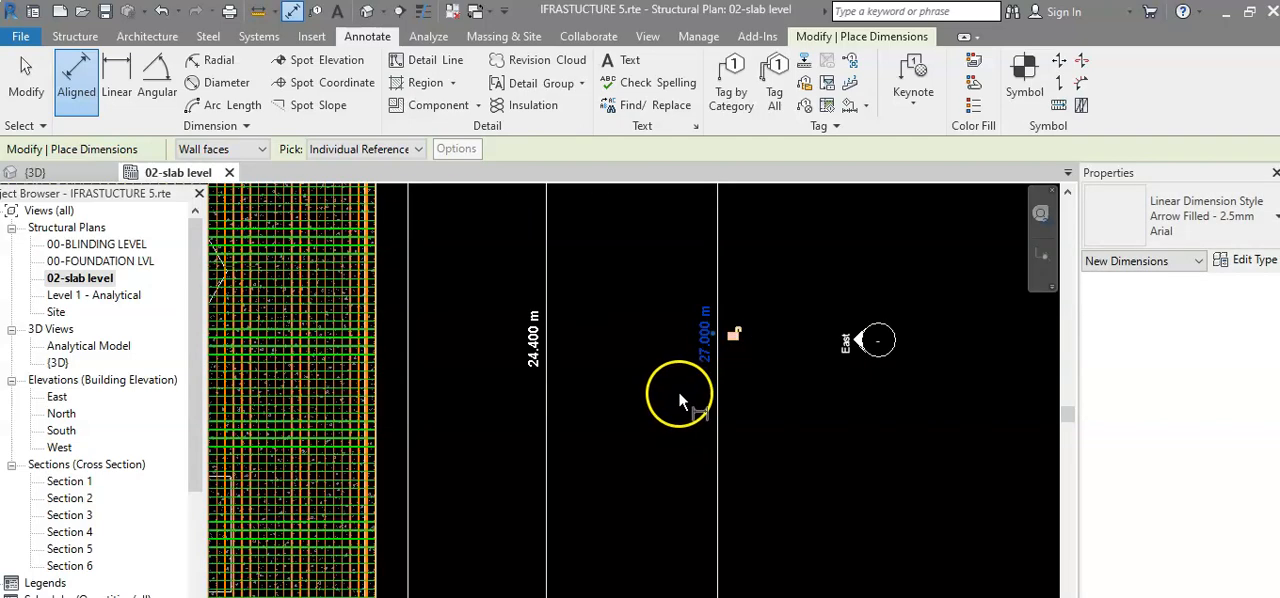
scroll(680, 391, "down", 5)
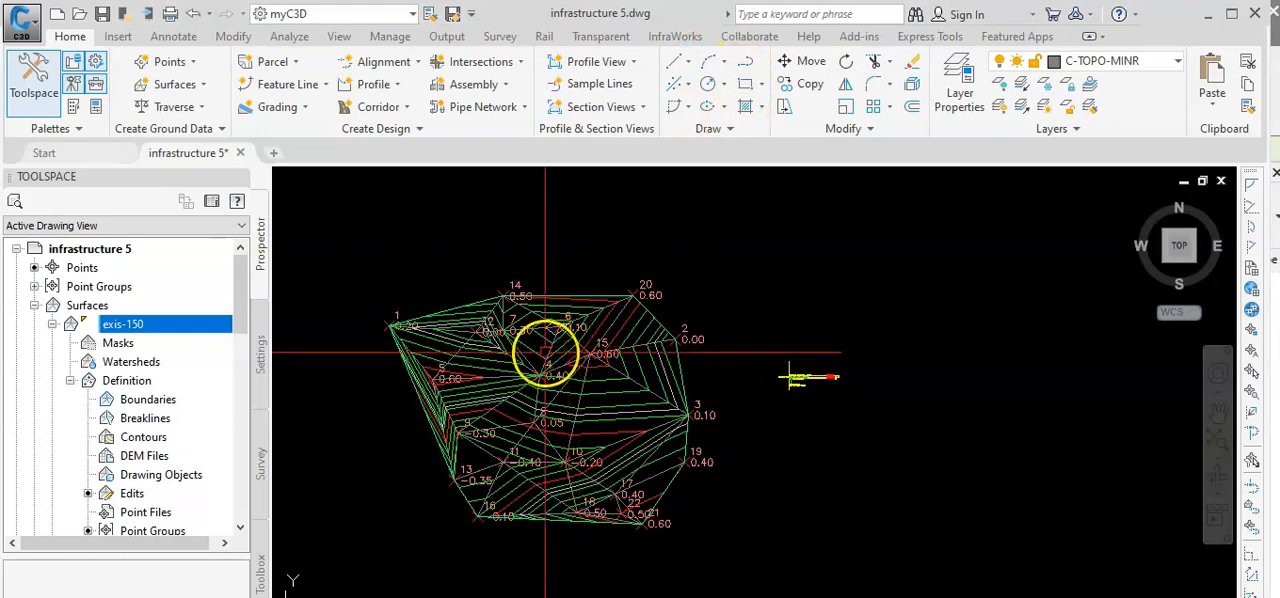
Switch to Civil 3D and draw a rectangle inside the surface boundary using the Dimensions option, with length 18 and width 27.
left_click(745, 83)
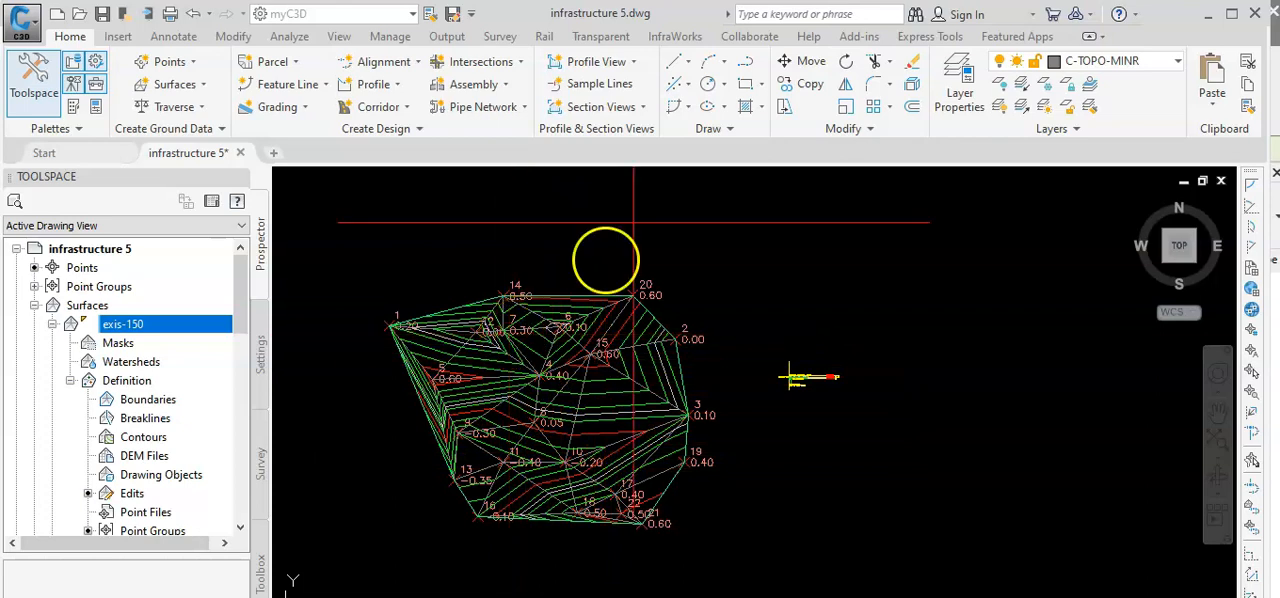
left_click(512, 341)
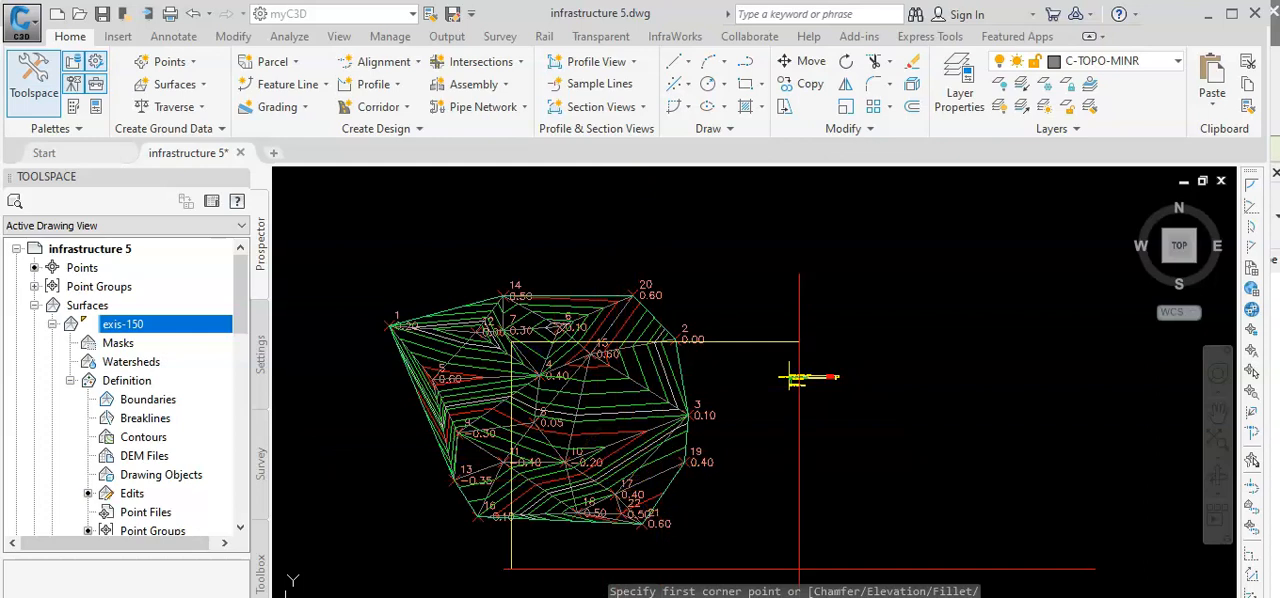
key("Escape")
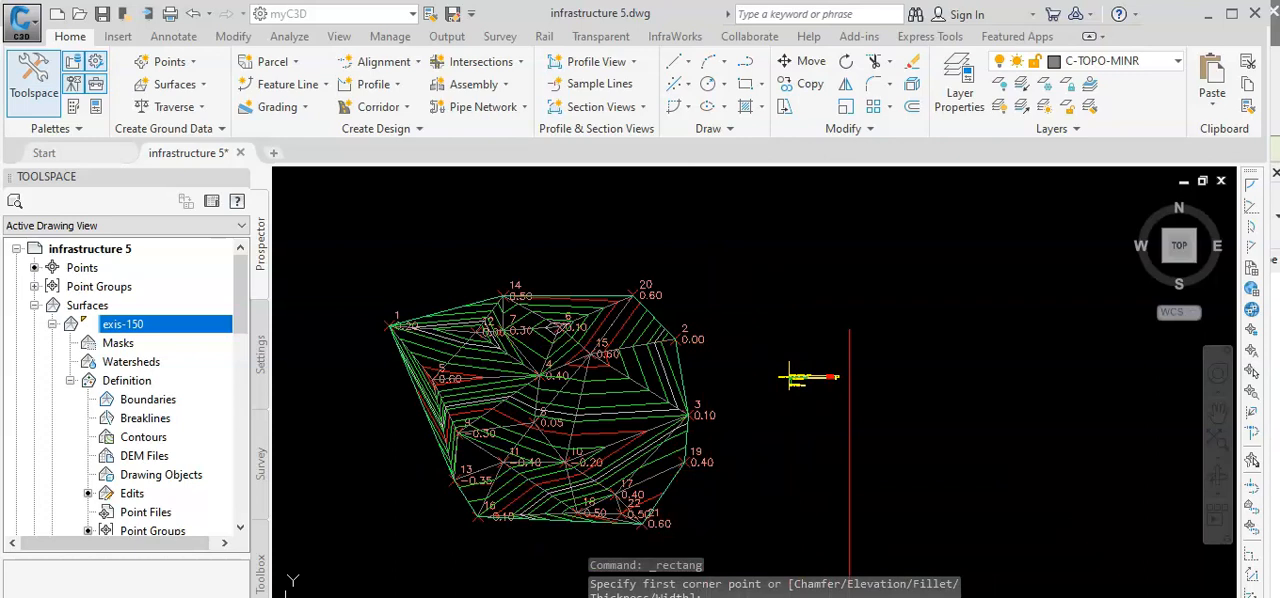
left_click(809, 507)
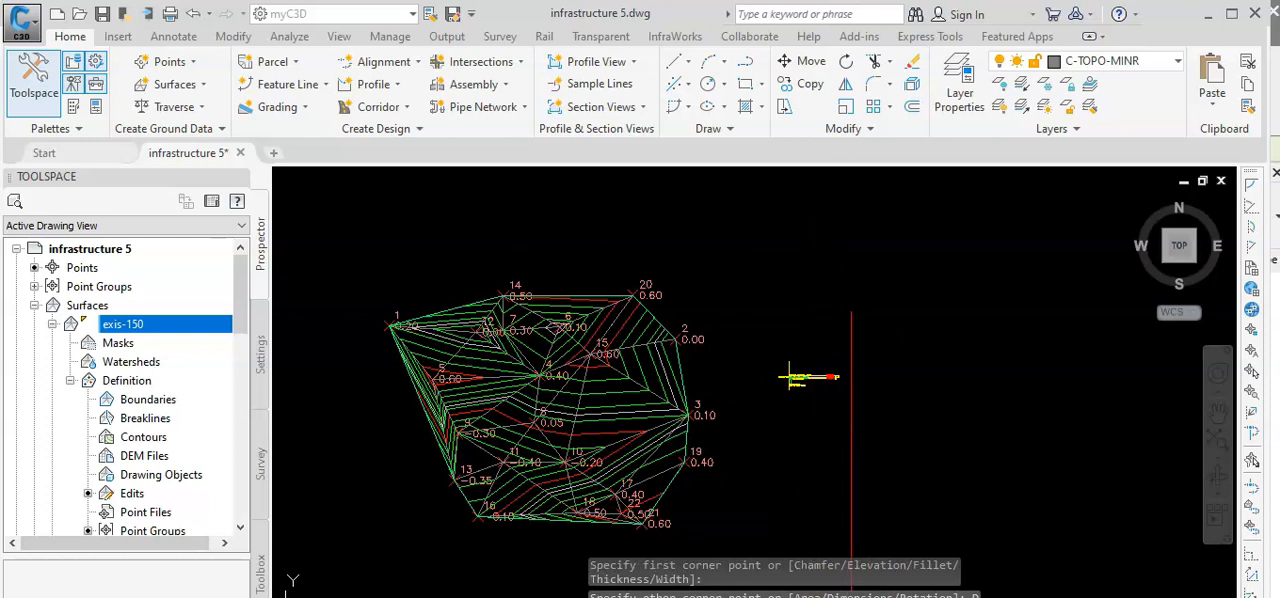
type("D")
key("Return")
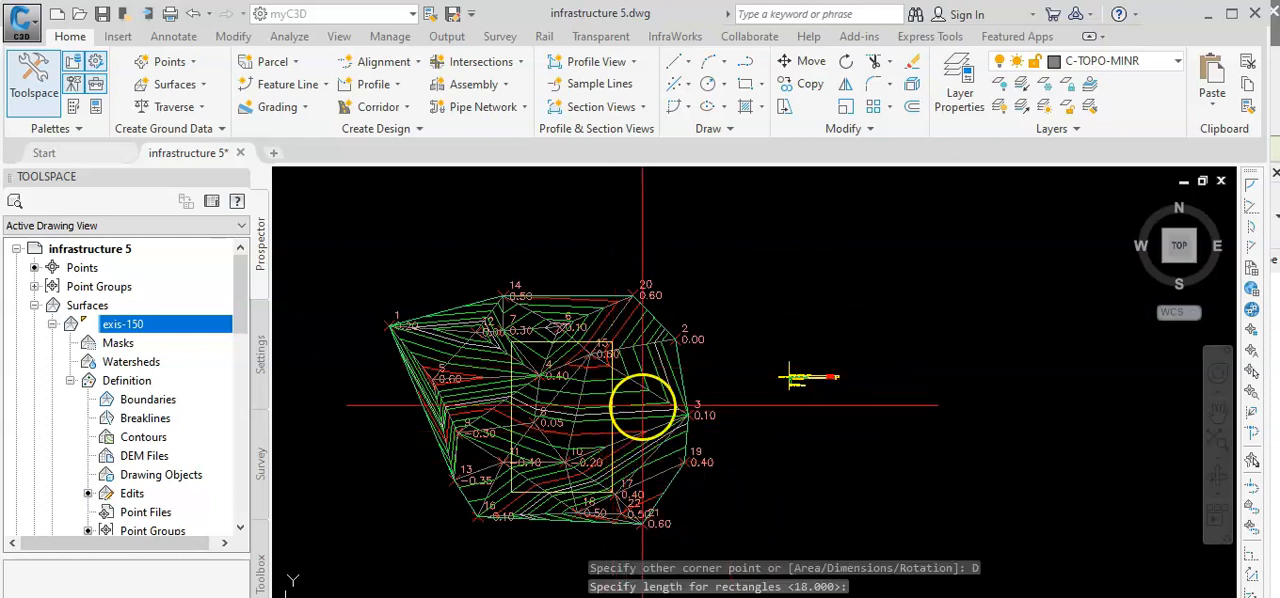
left_click(639, 406)
scroll(750, 443, "down", 2)
middle_click_drag(752, 446, 750, 420)
scroll(629, 354, "up", 5)
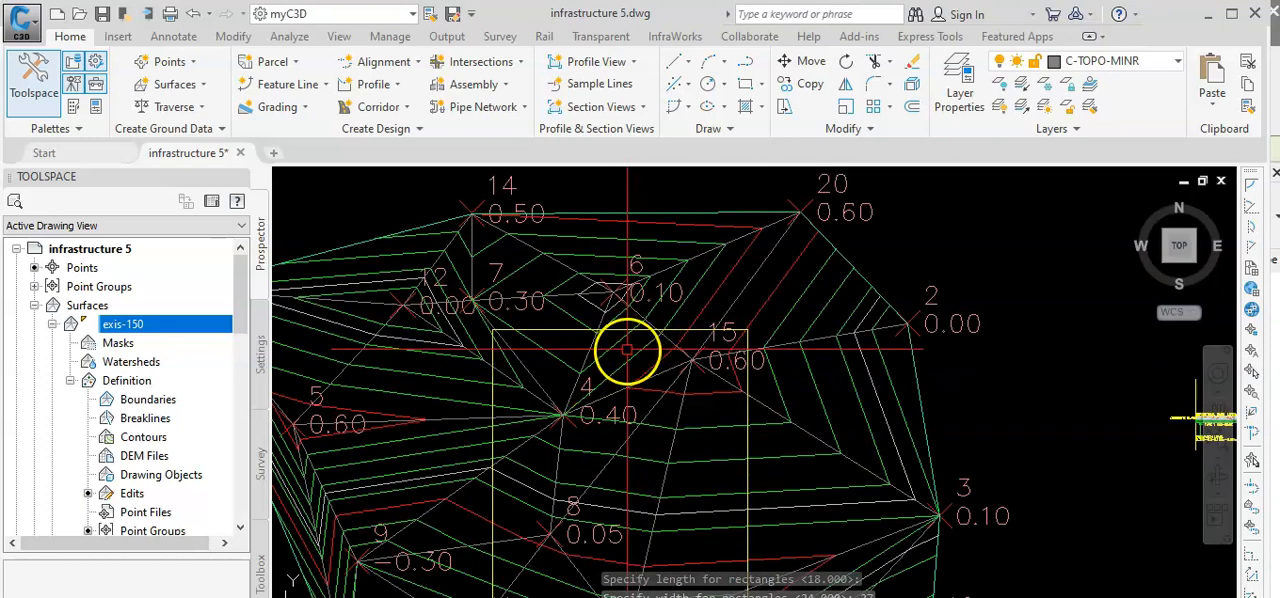
Move the 18 by 27 m rectangle slightly up and to the left within the surface boundary.
left_click(613, 329)
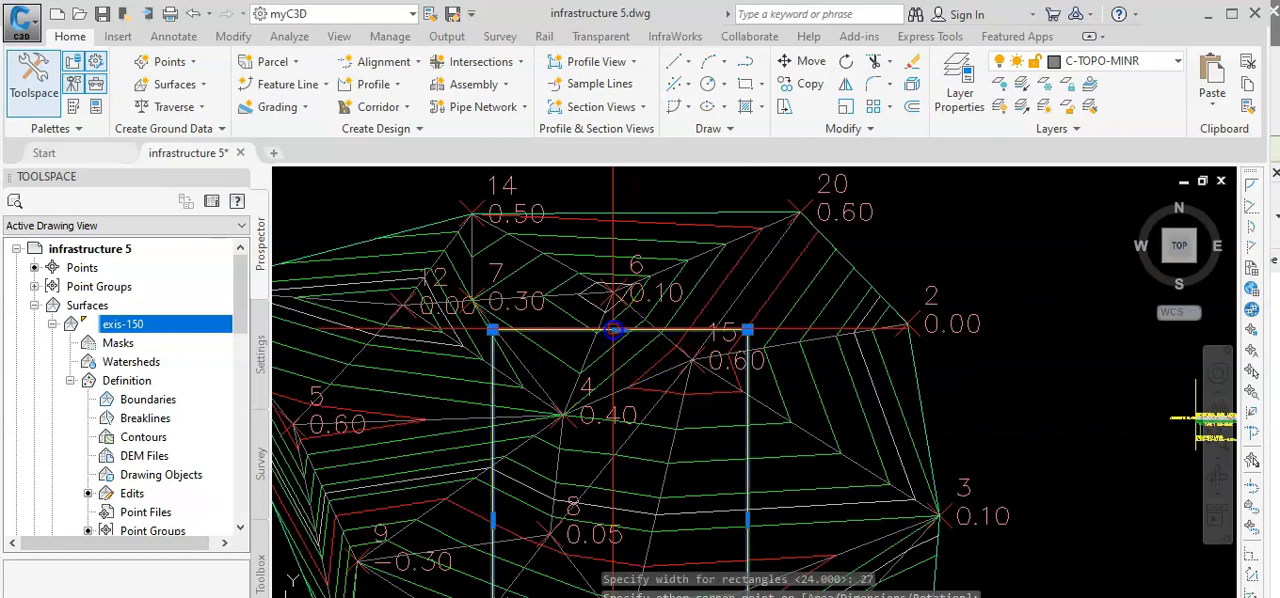
right_click(651, 293)
mouse_move(735, 400)
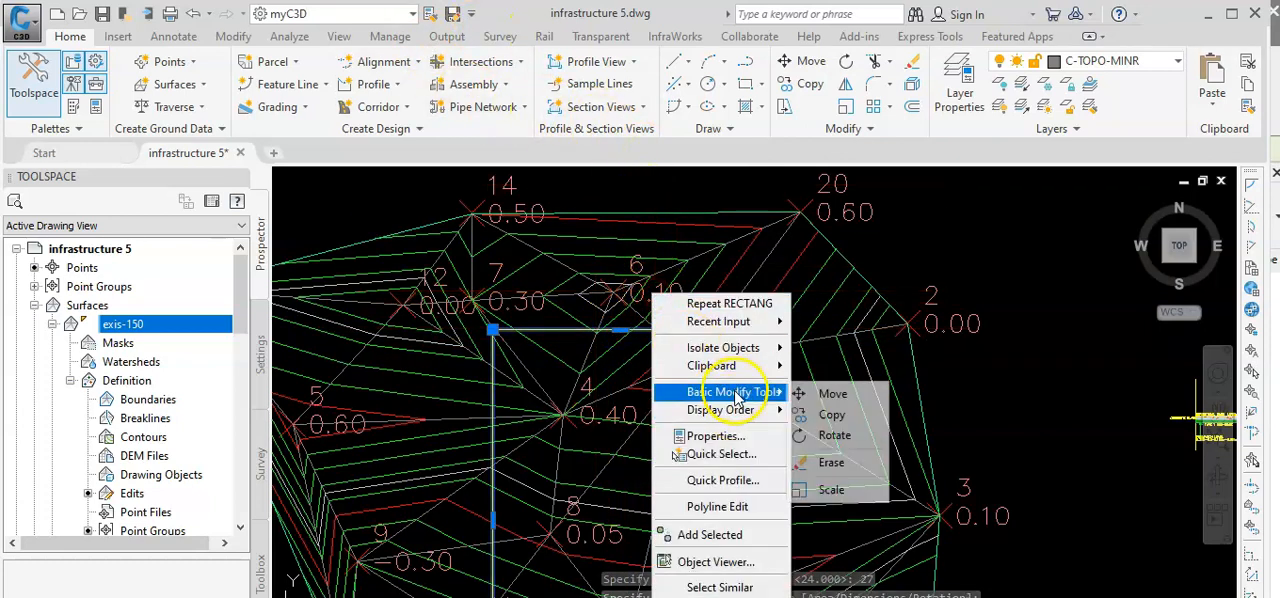
left_click(830, 392)
left_click(653, 333)
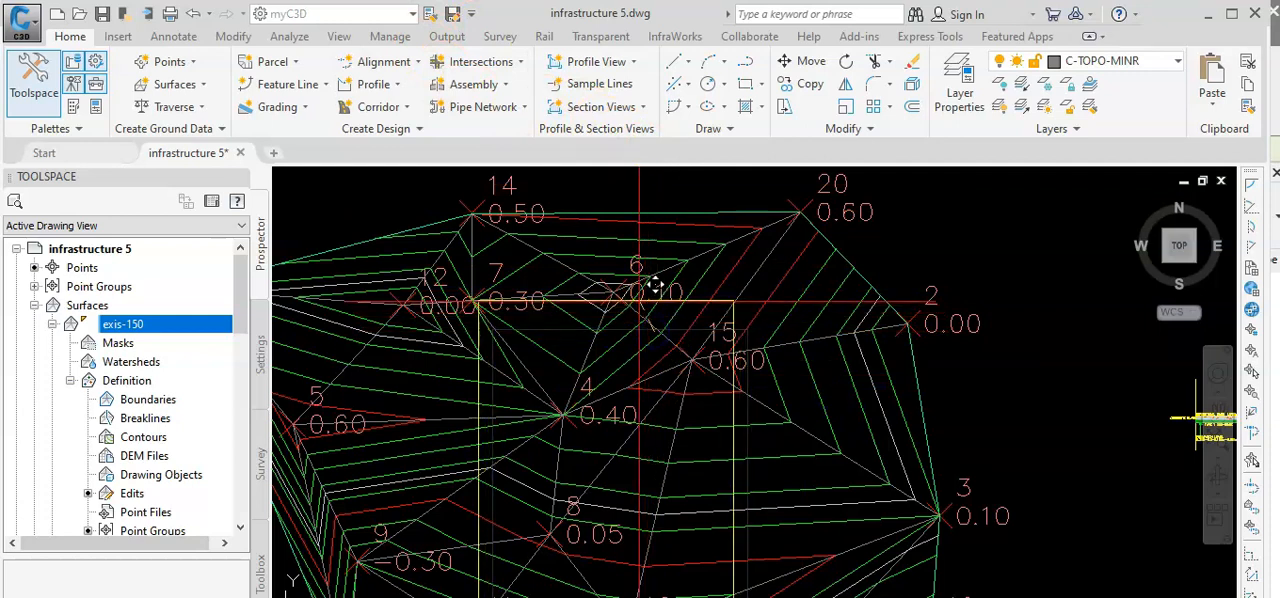
scroll(645, 340, "down", 4)
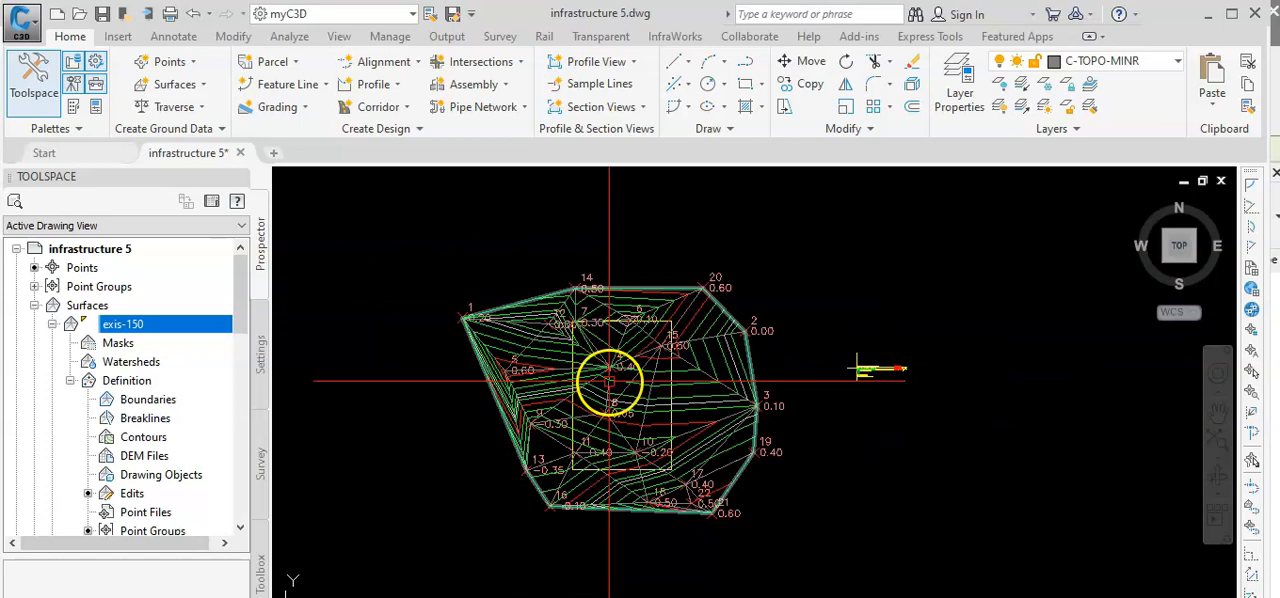
Add the rectangle as an Outer boundary with non-destructive breakline to the exis-150 surface.
scroll(596, 368, "up", 2)
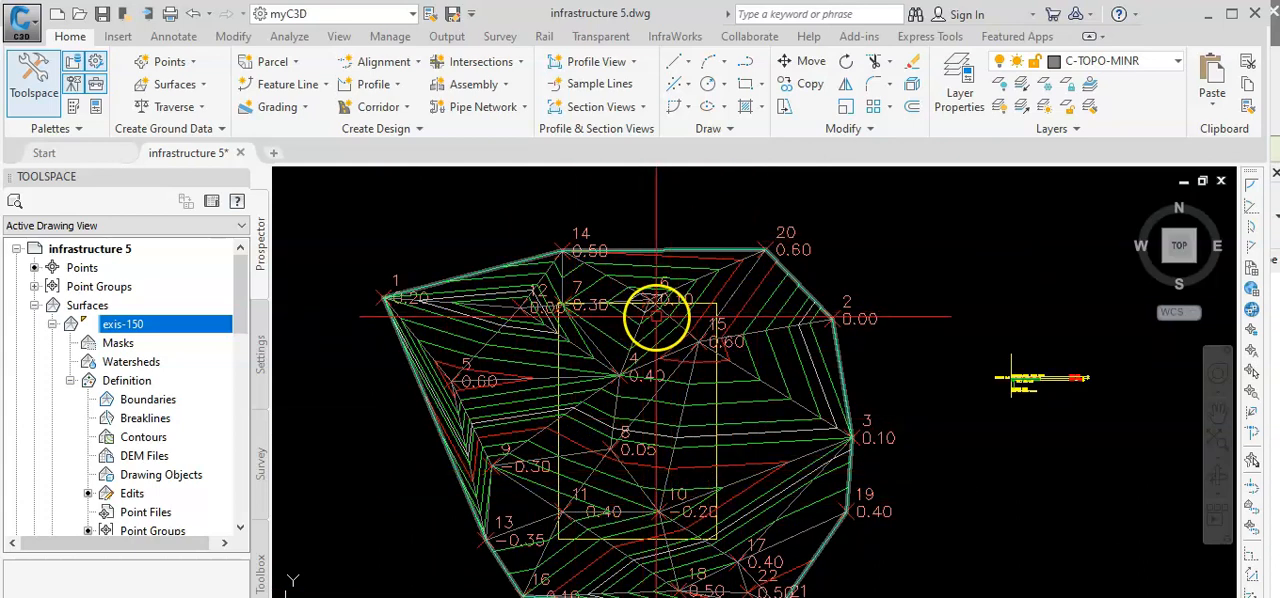
scroll(616, 410, "up", 1)
scroll(608, 409, "down", 1)
scroll(600, 420, "up", 1)
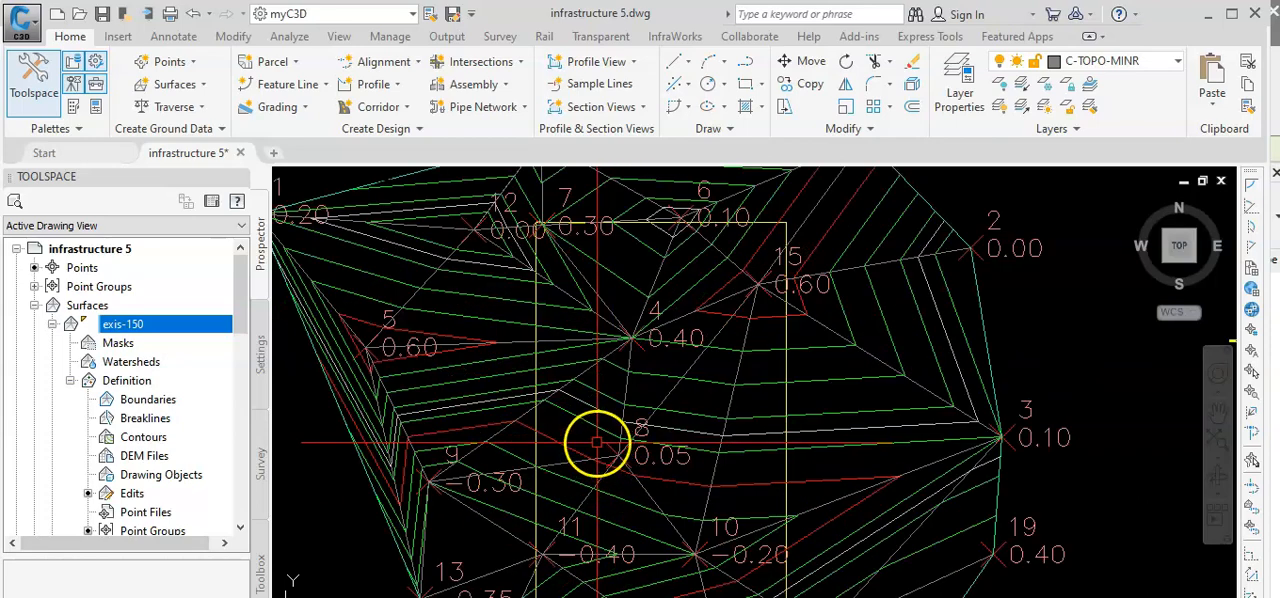
left_click(652, 429)
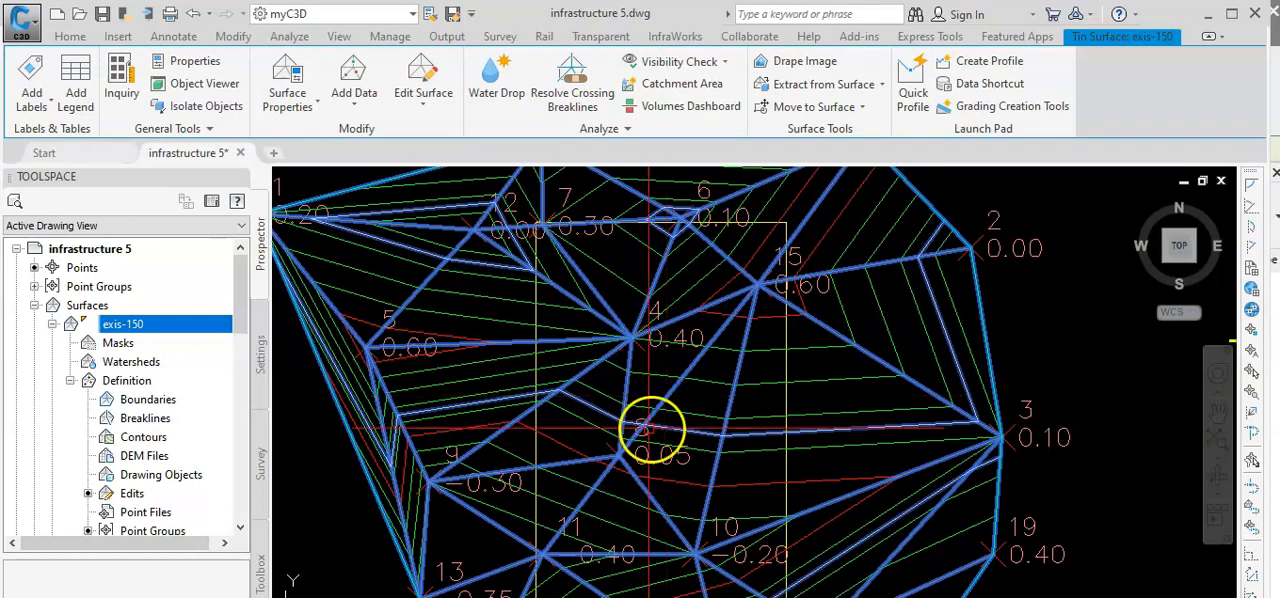
scroll(652, 429, "down", 2)
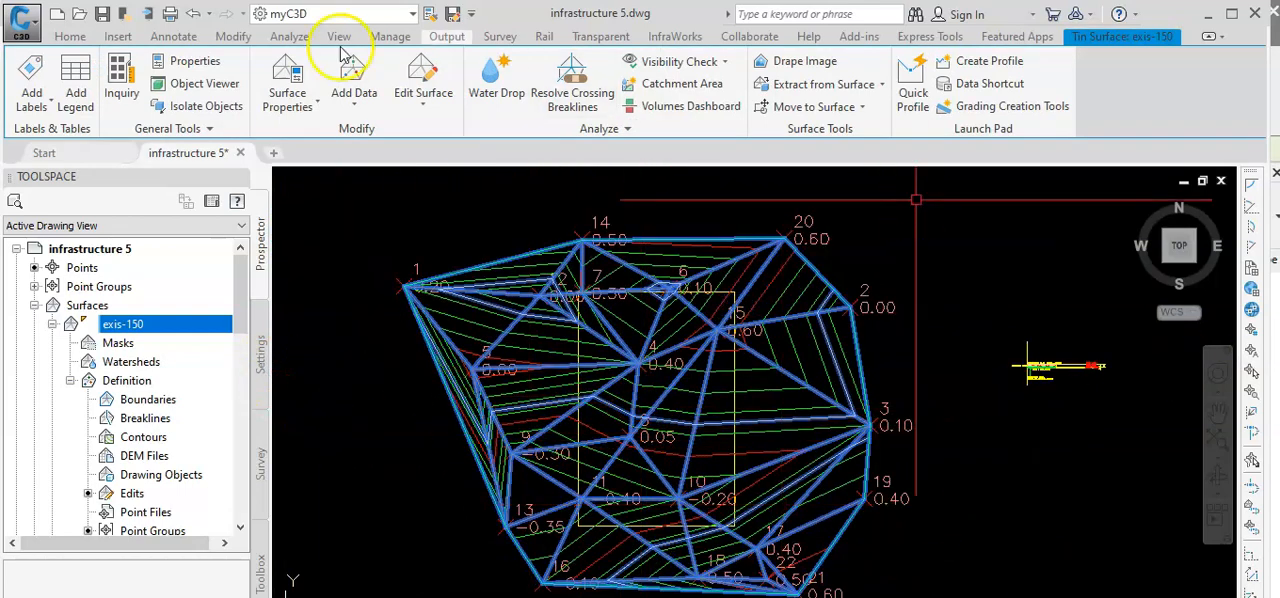
right_click(143, 410)
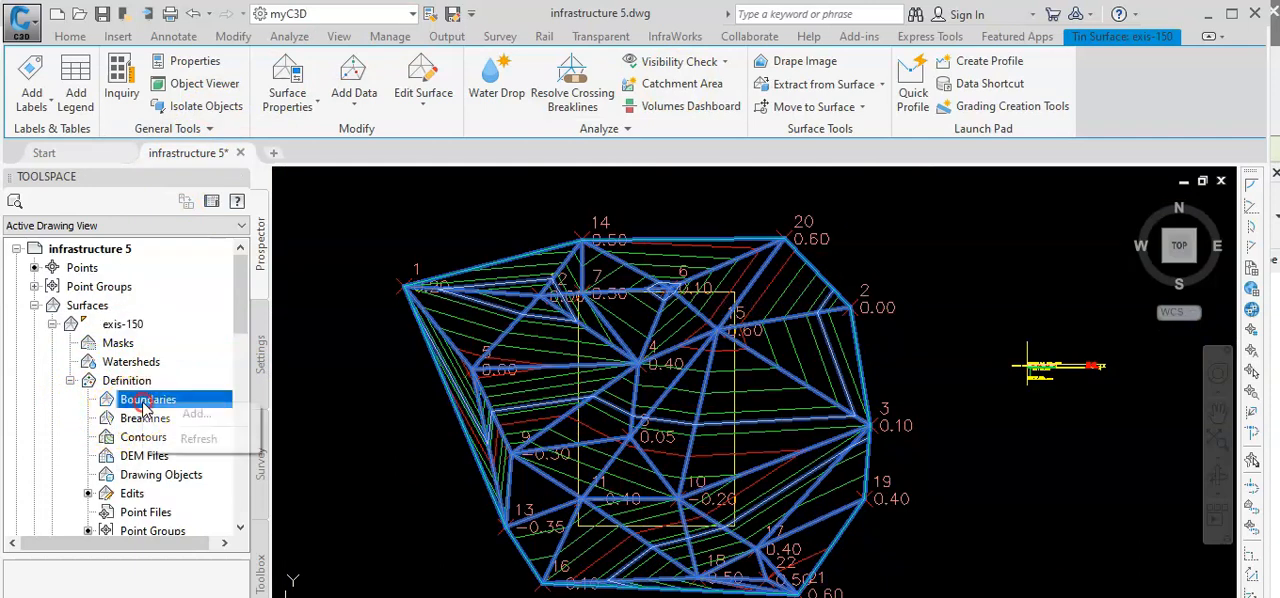
left_click(196, 413)
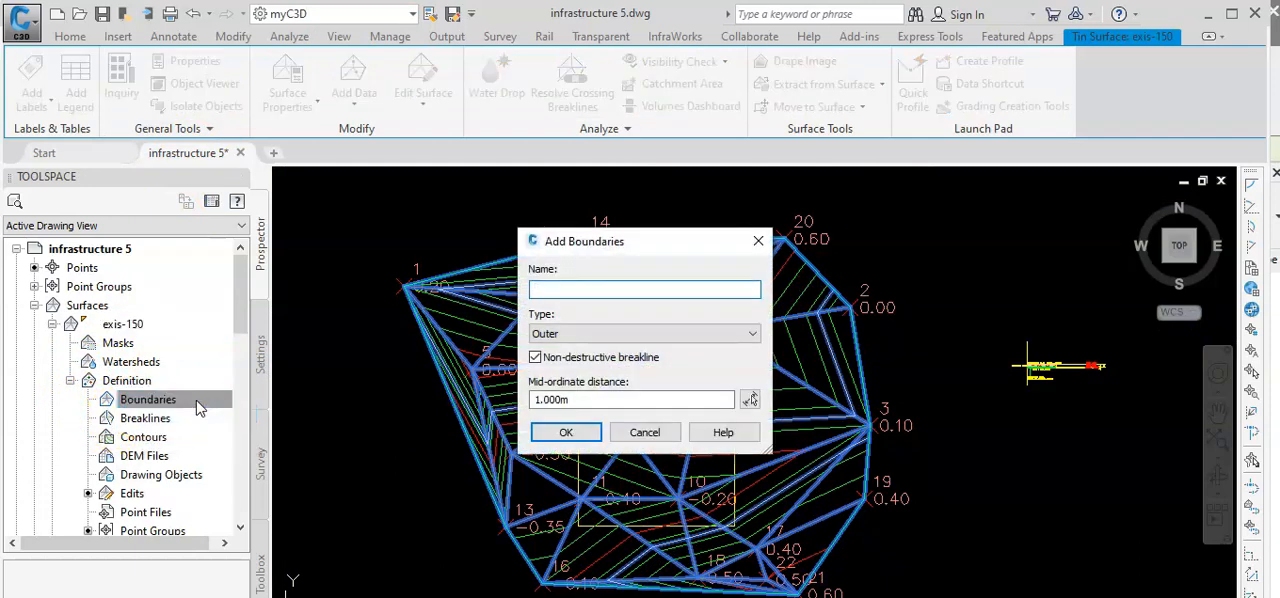
left_click(560, 430)
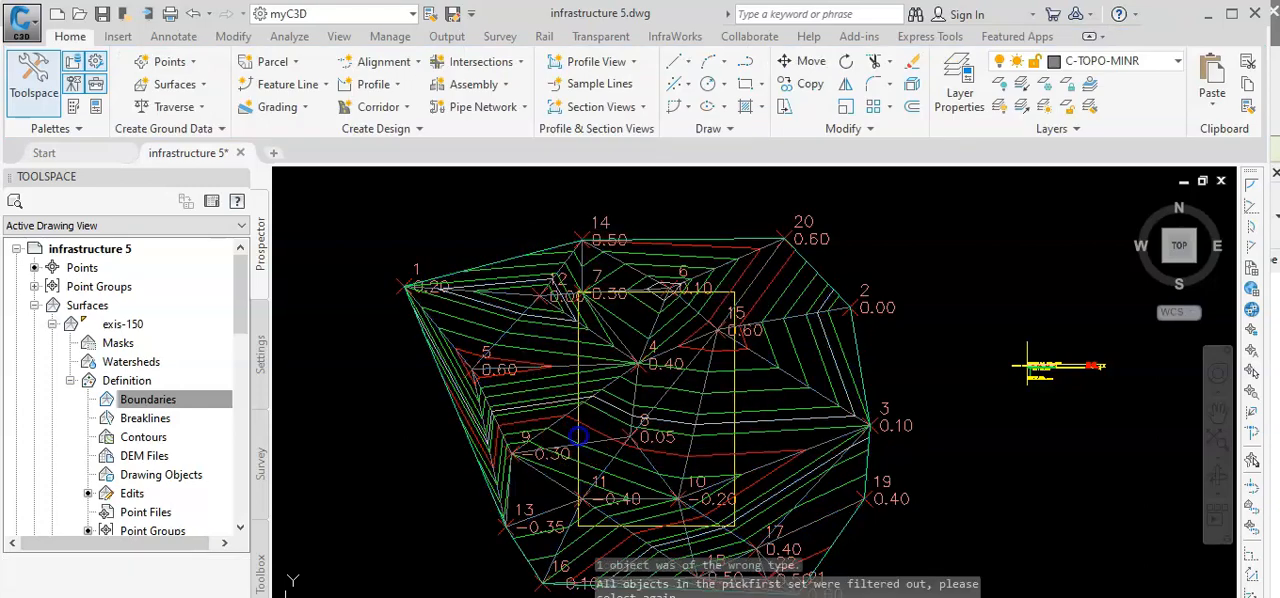
left_click(577, 435)
Select the exis-150 surface and the surrounding NG SURFACE in turn to compare their extents.
scroll(616, 461, "up", 2)
scroll(617, 461, "down", 2)
scroll(655, 485, "up", 2)
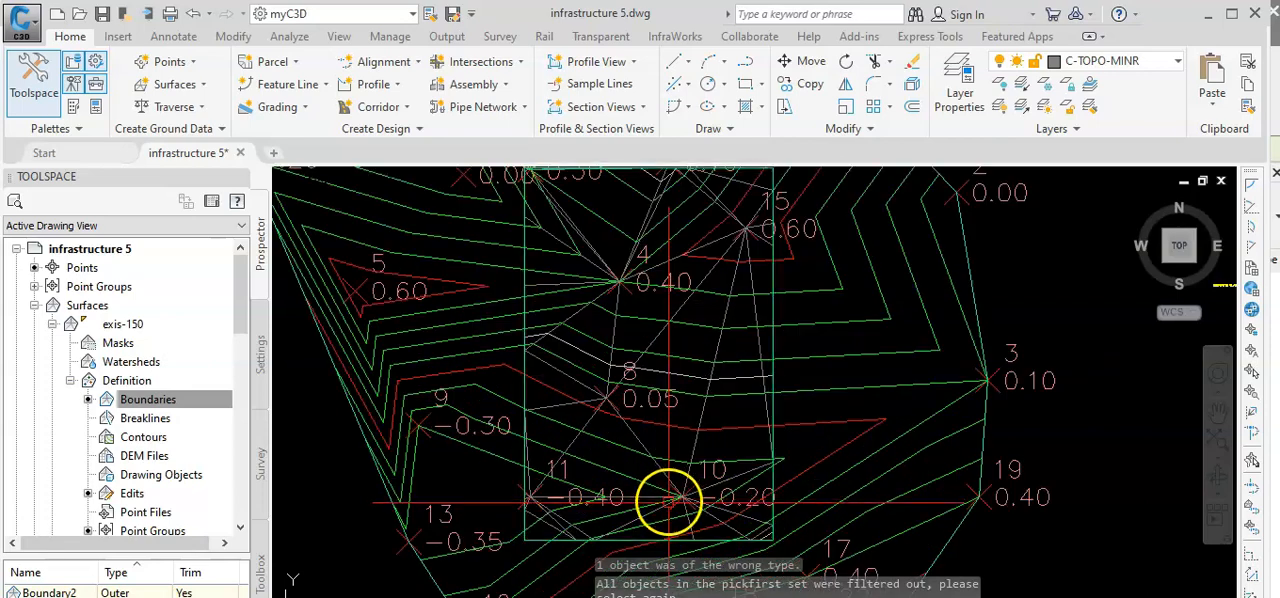
left_click(697, 449)
scroll(697, 460, "down", 2)
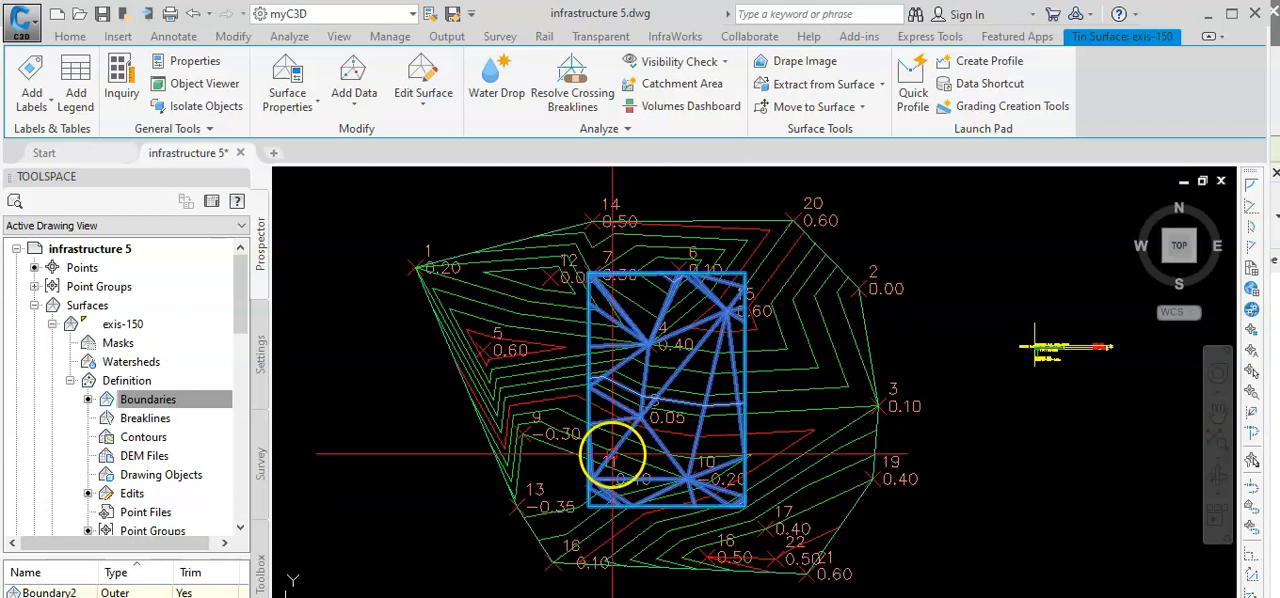
key("Escape")
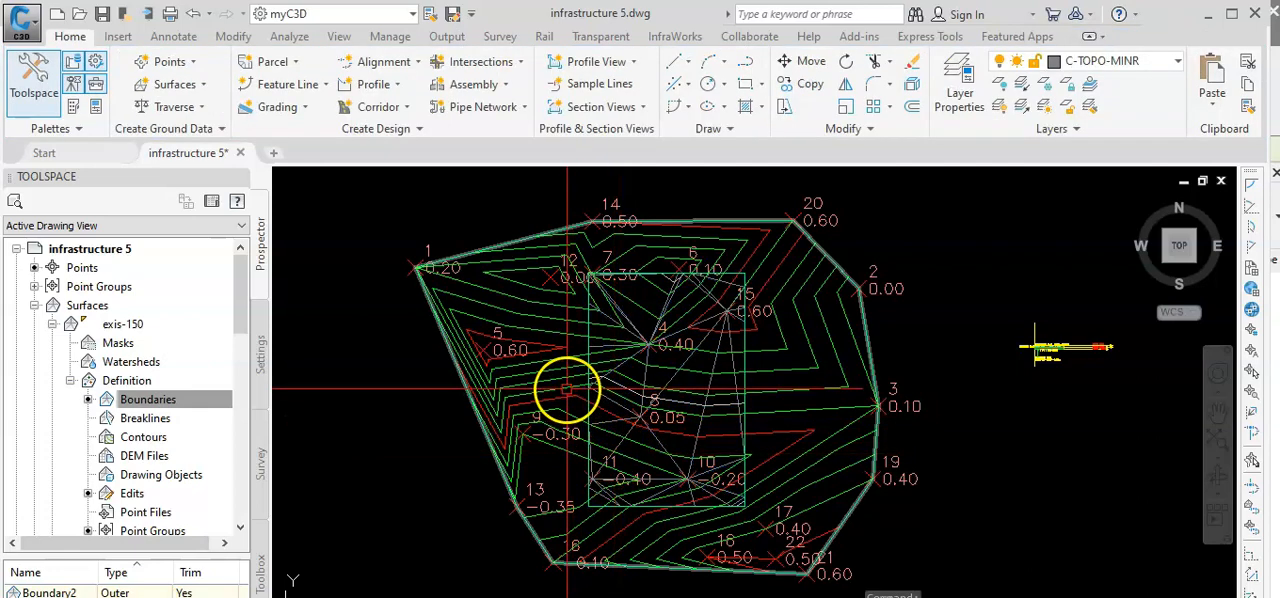
left_click(567, 390)
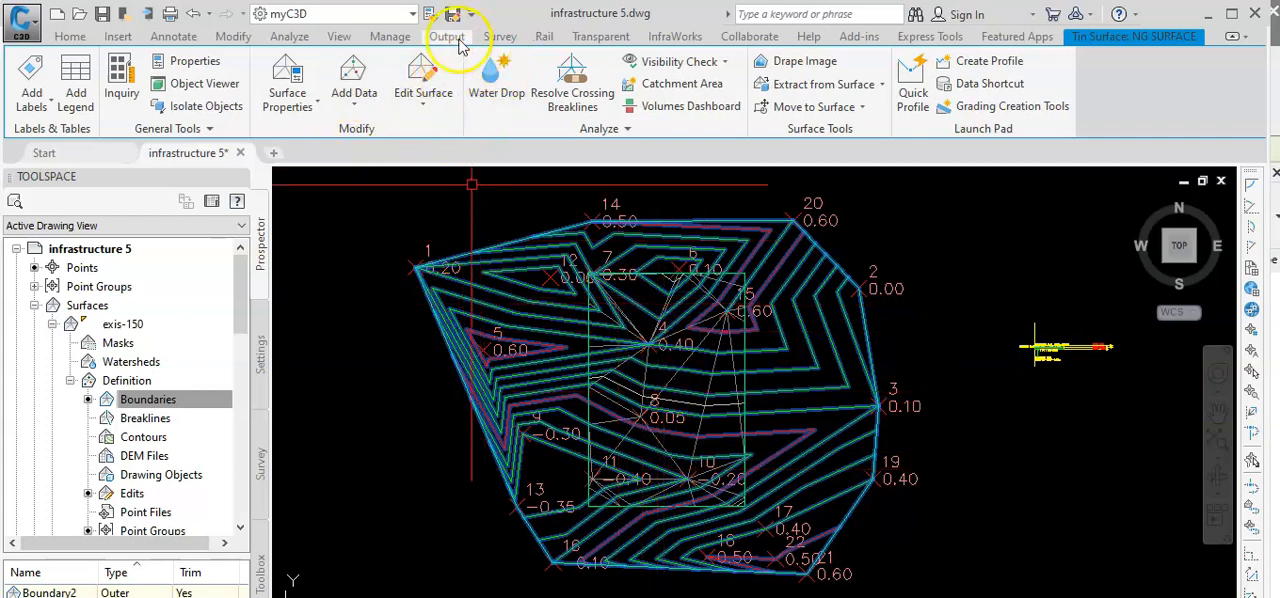
Start a new TIN volume surface in the Volumes Dashboard with NG SURFACE as the base surface.
left_click(292, 38)
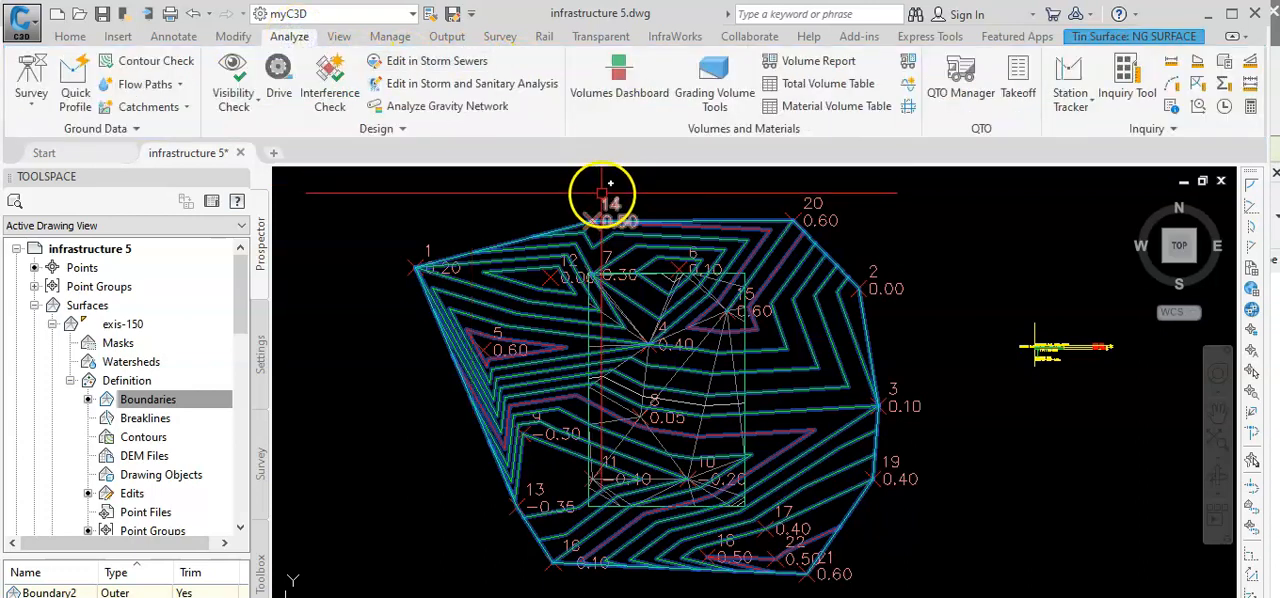
left_click(612, 78)
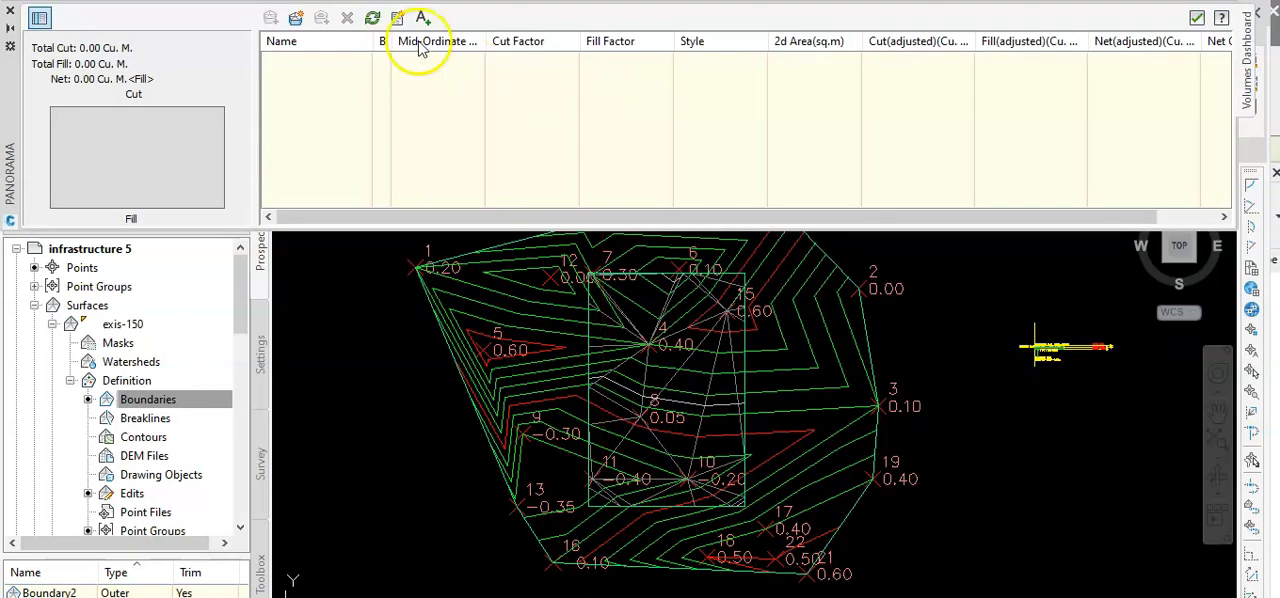
left_click(298, 19)
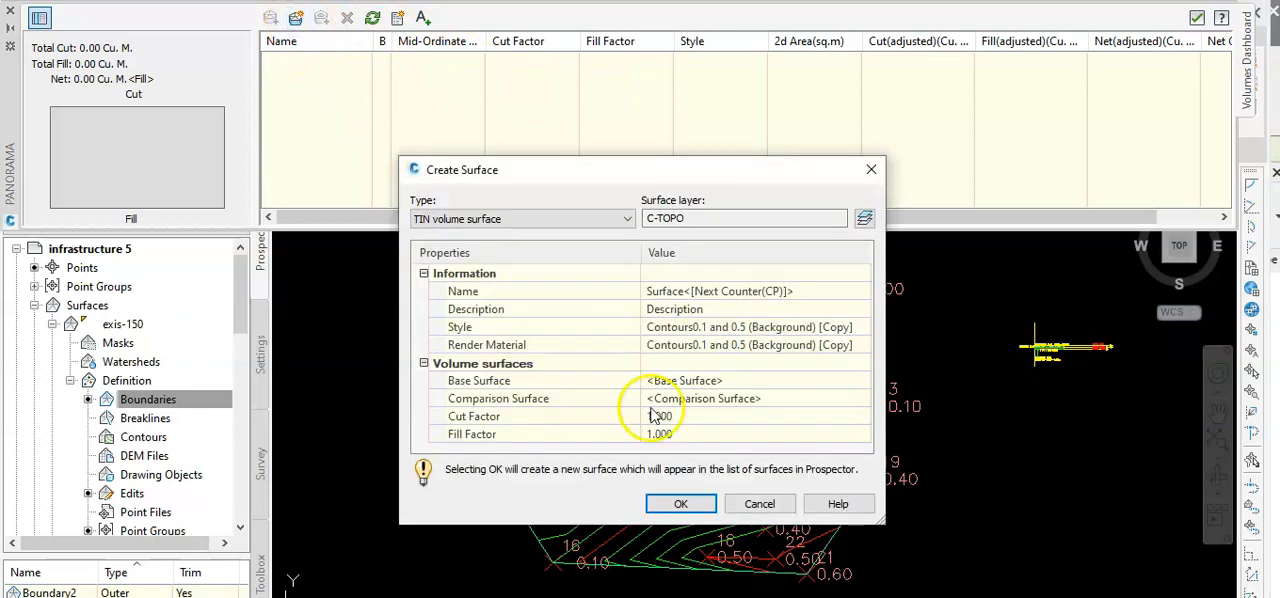
left_click(718, 380)
left_click(862, 382)
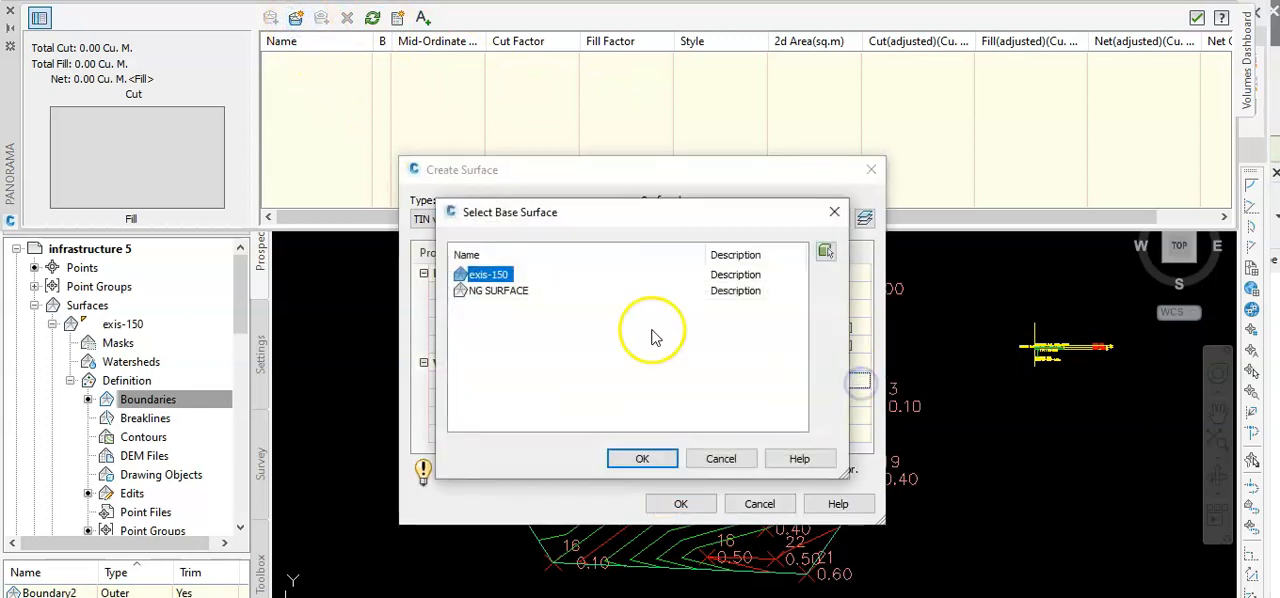
left_click(468, 292)
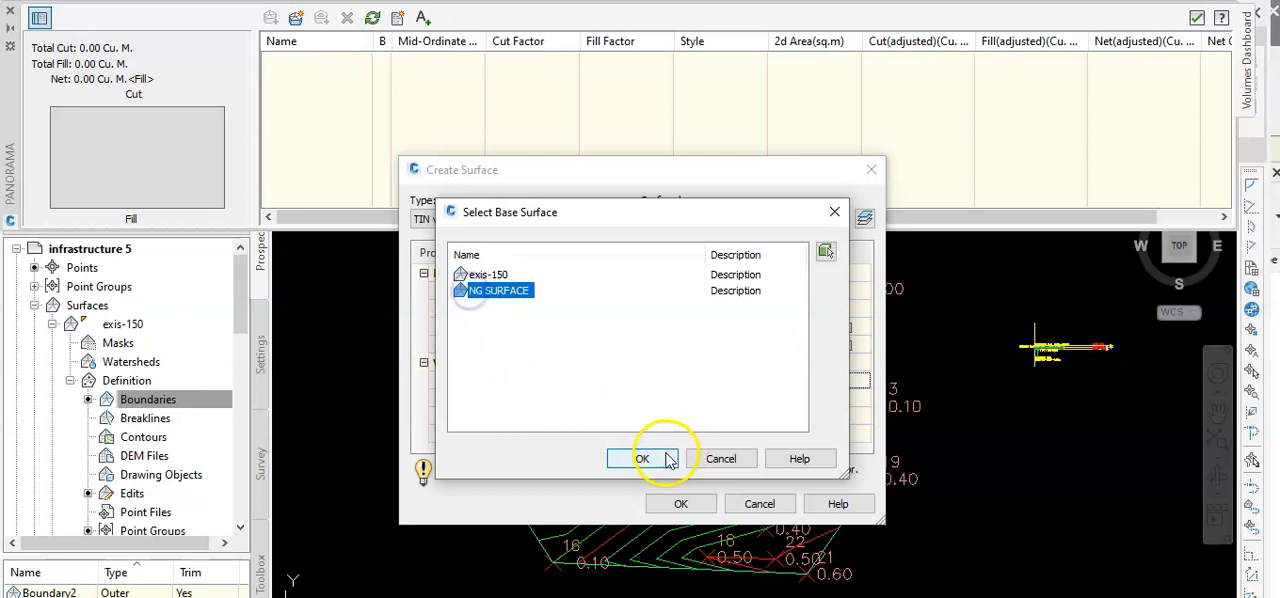
left_click(650, 458)
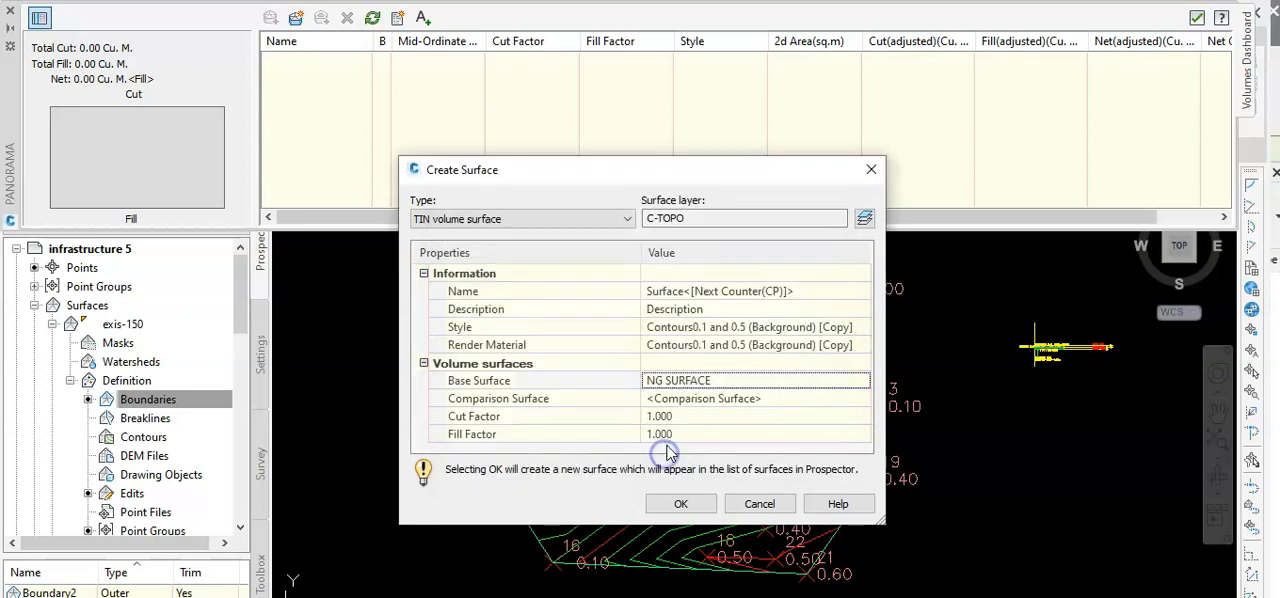
Set exis-150 as the comparison surface and create the volume surface.
left_click(700, 402)
left_click(863, 398)
left_click(505, 274)
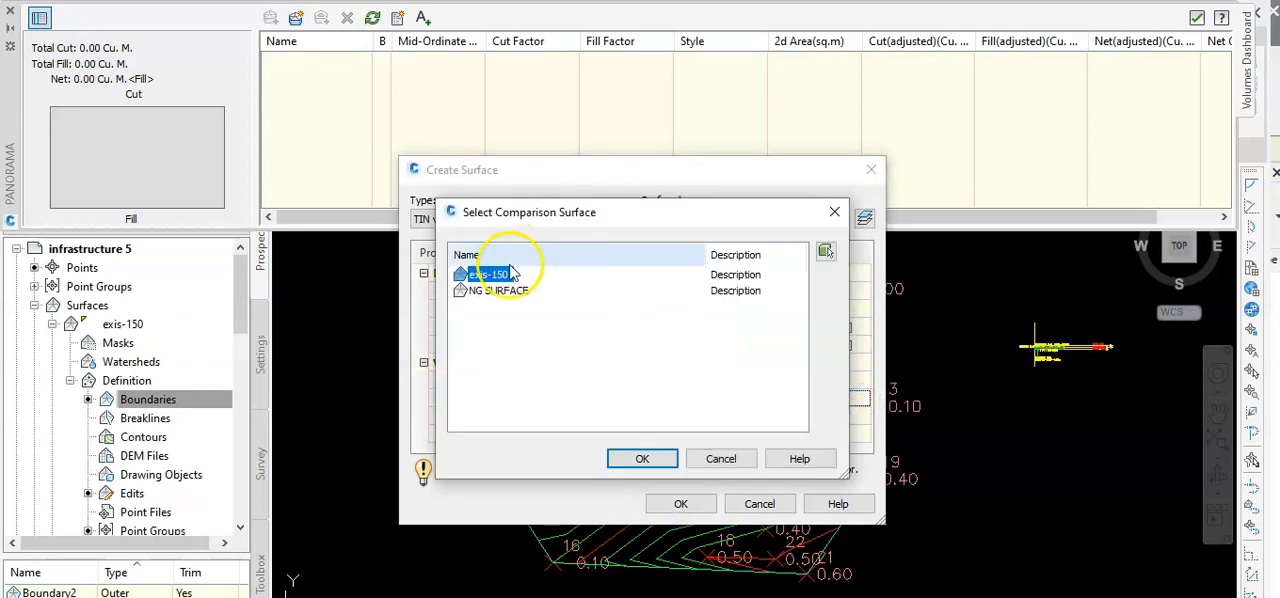
left_click(642, 458)
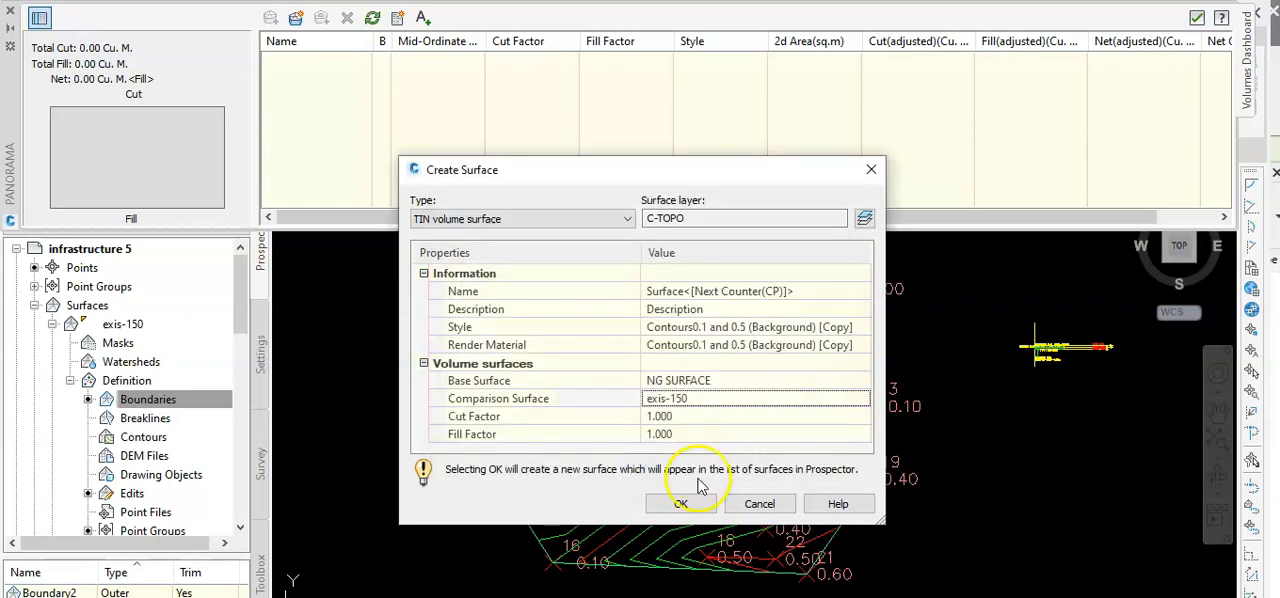
left_click(684, 504)
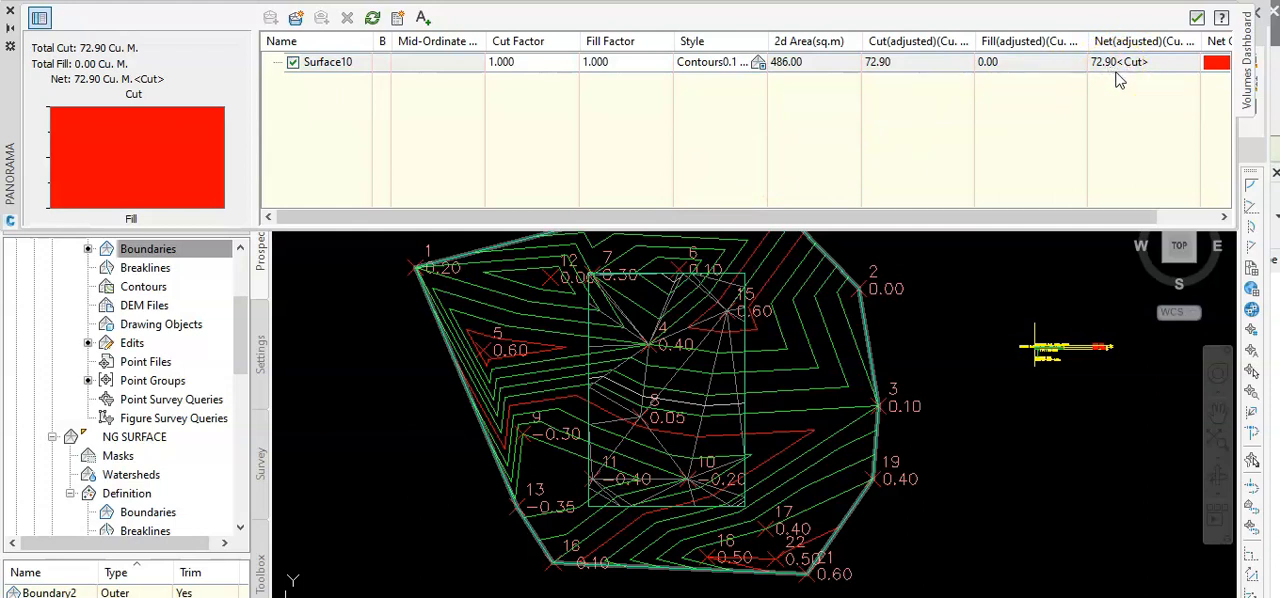
Insert the Cut/Fill Summary table into the drawing in the empty area beside the surfaces.
left_click(335, 520)
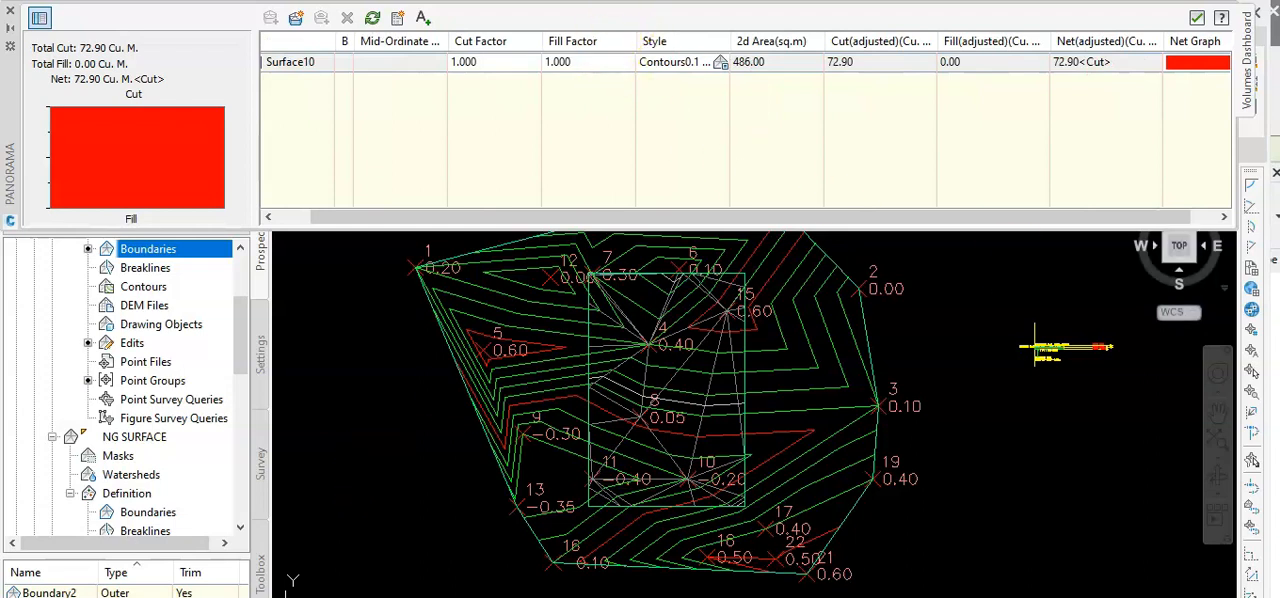
left_click(424, 20)
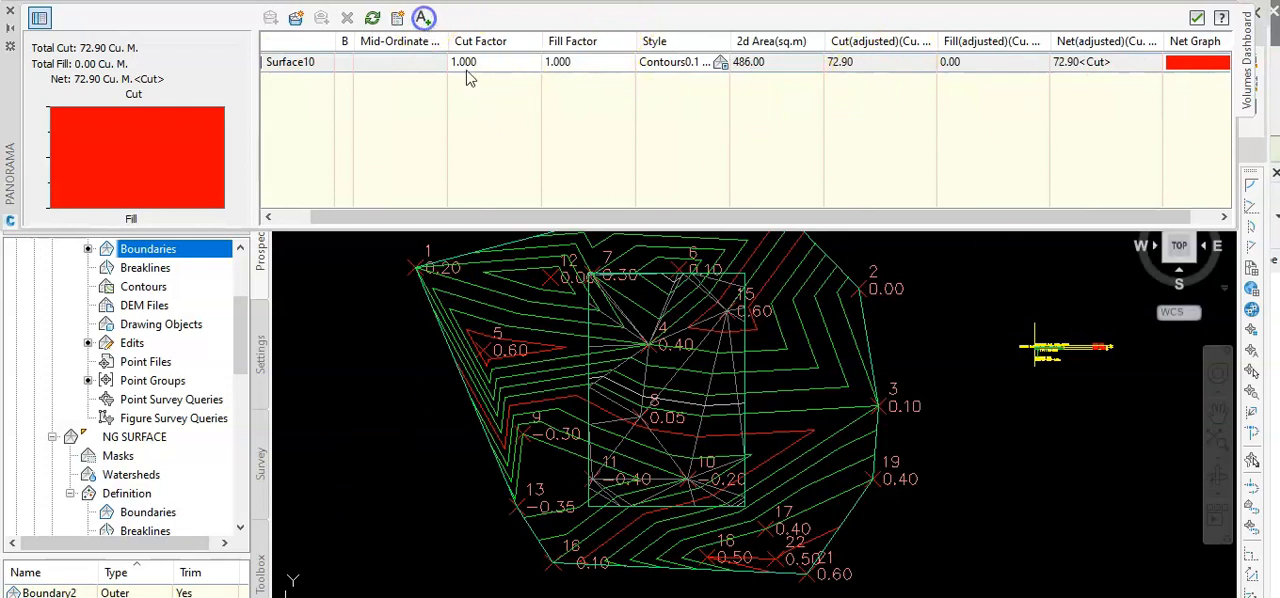
left_click(982, 470)
Examine the area, cut, fill and net values in the inserted Cut/Fill Summary table.
mouse_move(1226, 510)
middle_mouse_down()
mouse_move(985, 502)
mouse_move(905, 482)
middle_mouse_up()
scroll(989, 503, "up", 5)
scroll(990, 508, "down", 6)
scroll(900, 482, "up", 2)
scroll(790, 510, "up", 6)
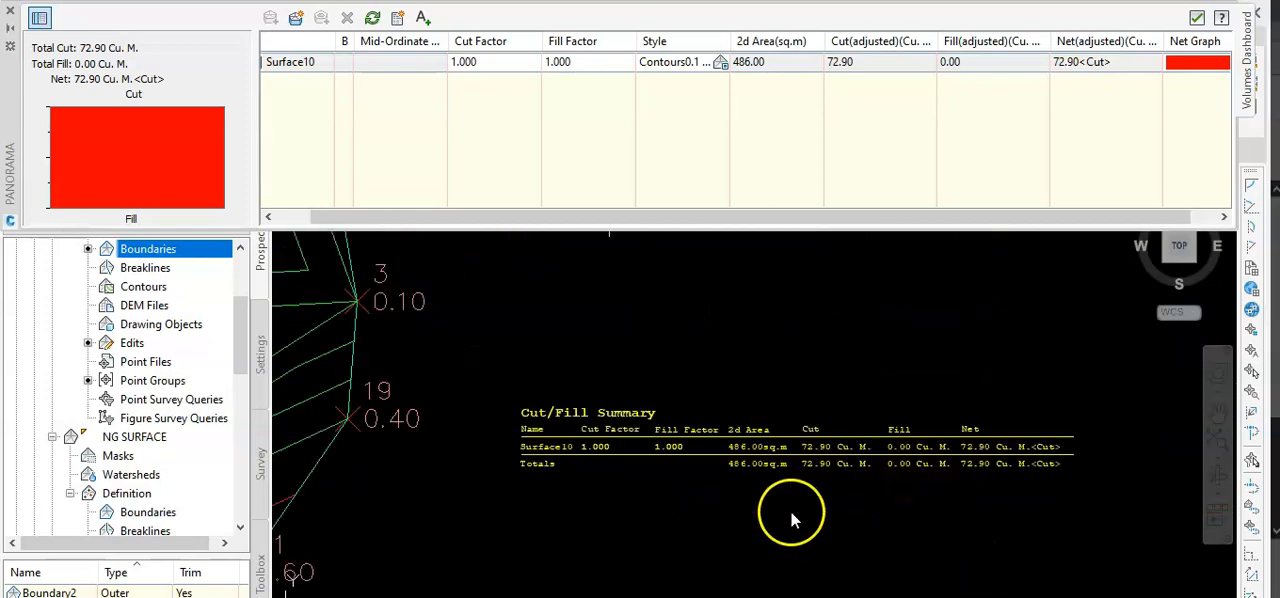
scroll(780, 508, "down", 4)
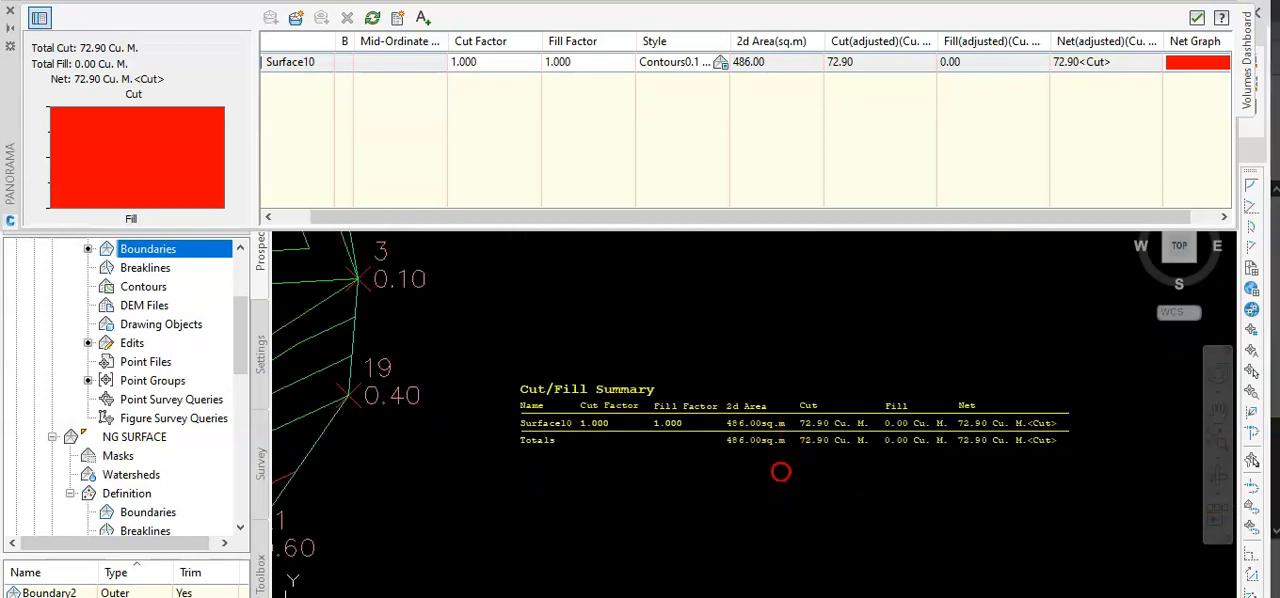
scroll(781, 472, "up", 4)
scroll(781, 472, "down", 2)
middle_click_drag(782, 472, 745, 460)
scroll(746, 459, "down", 1)
scroll(752, 457, "up", 2)
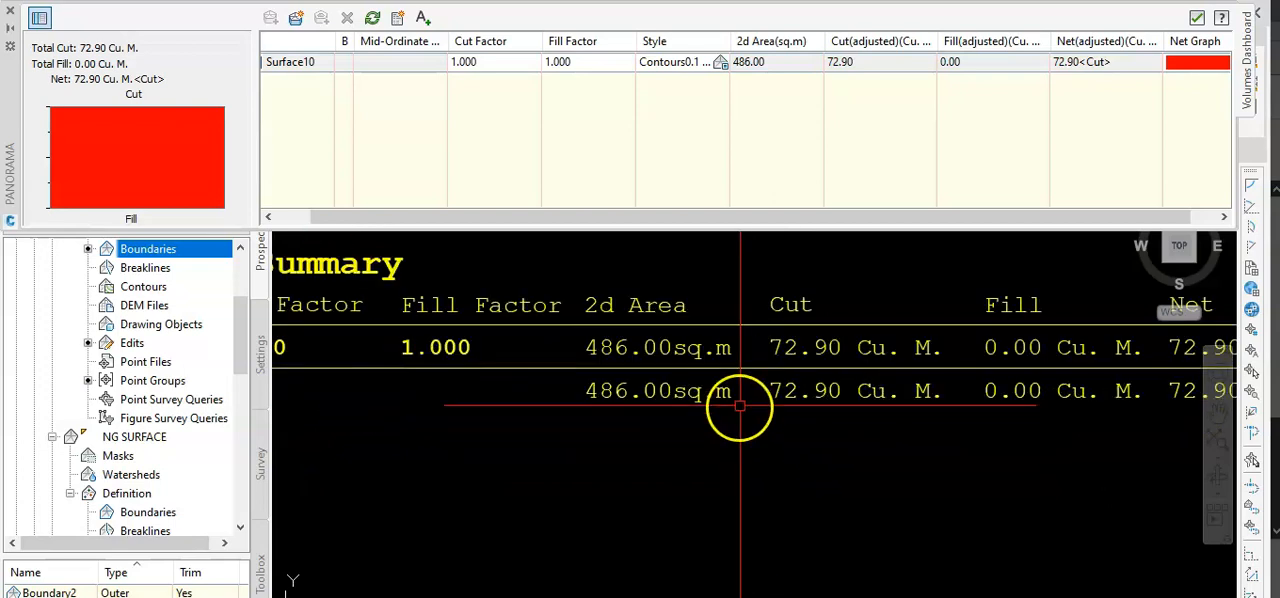
scroll(727, 430, "down", 3)
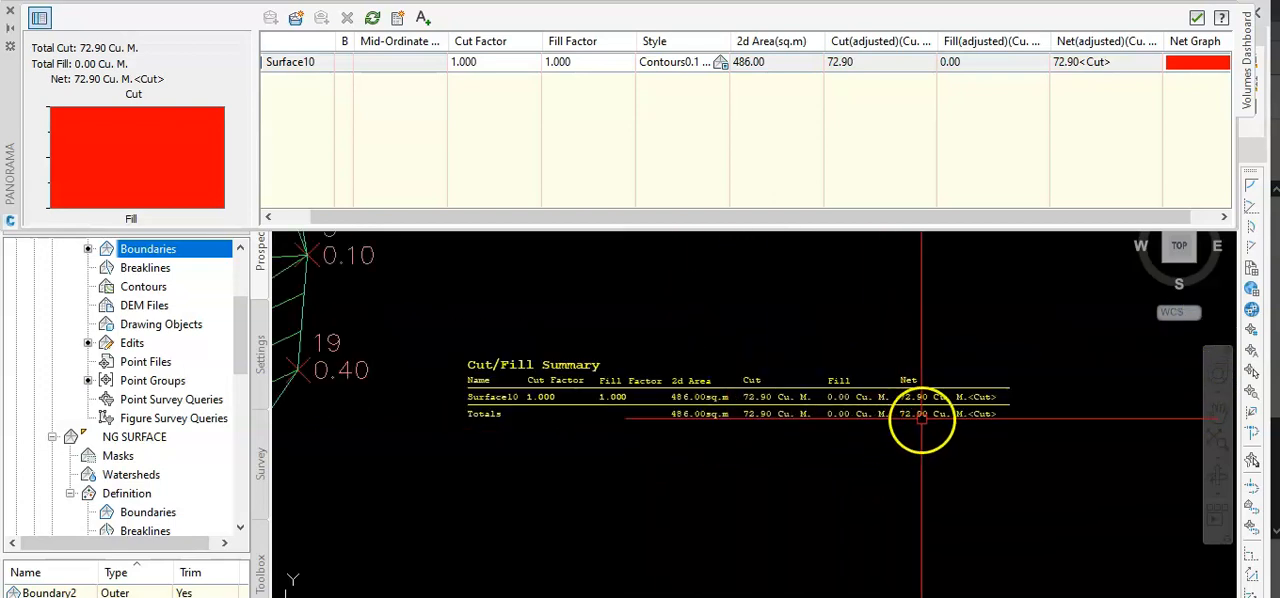
scroll(920, 424, "up", 4)
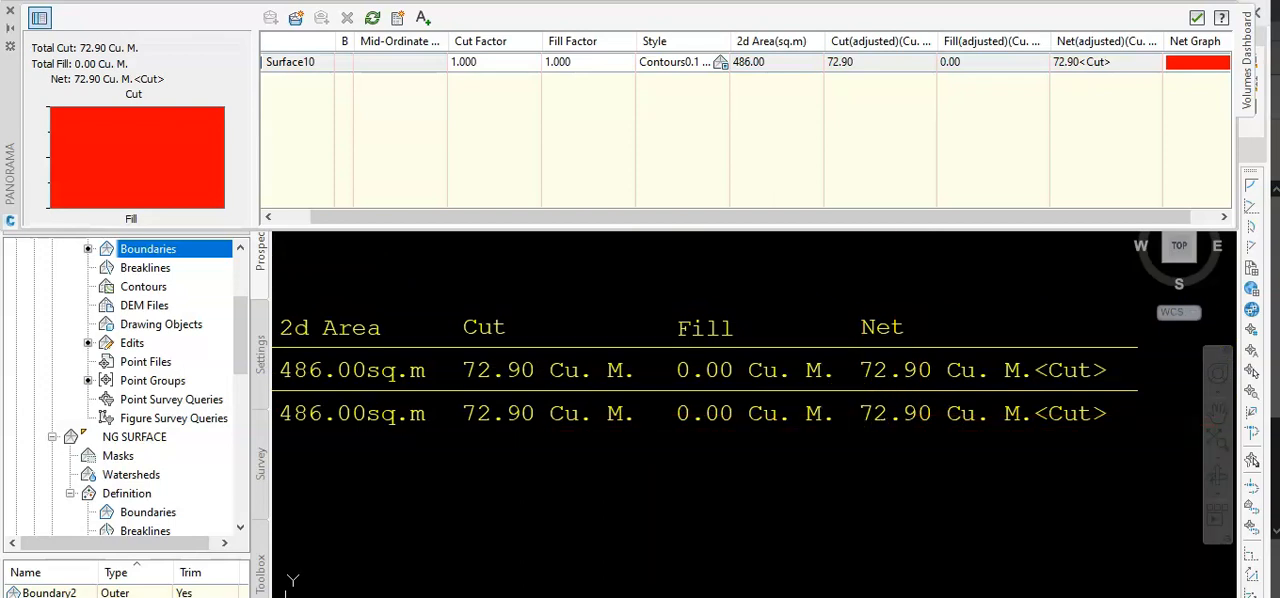
Switch to Revit to view the 3D model and to Acrobat Reader to show excavation BOQ.pdf.
mouse_move(752, 596)
left_click(758, 573)
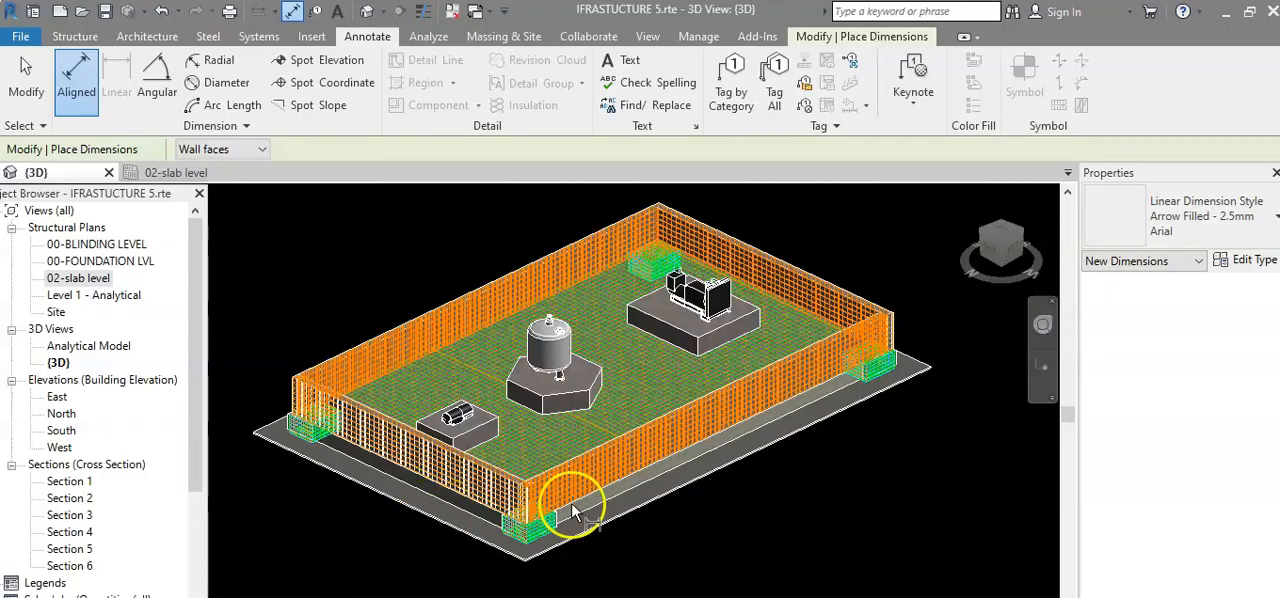
scroll(639, 509, "up", 2)
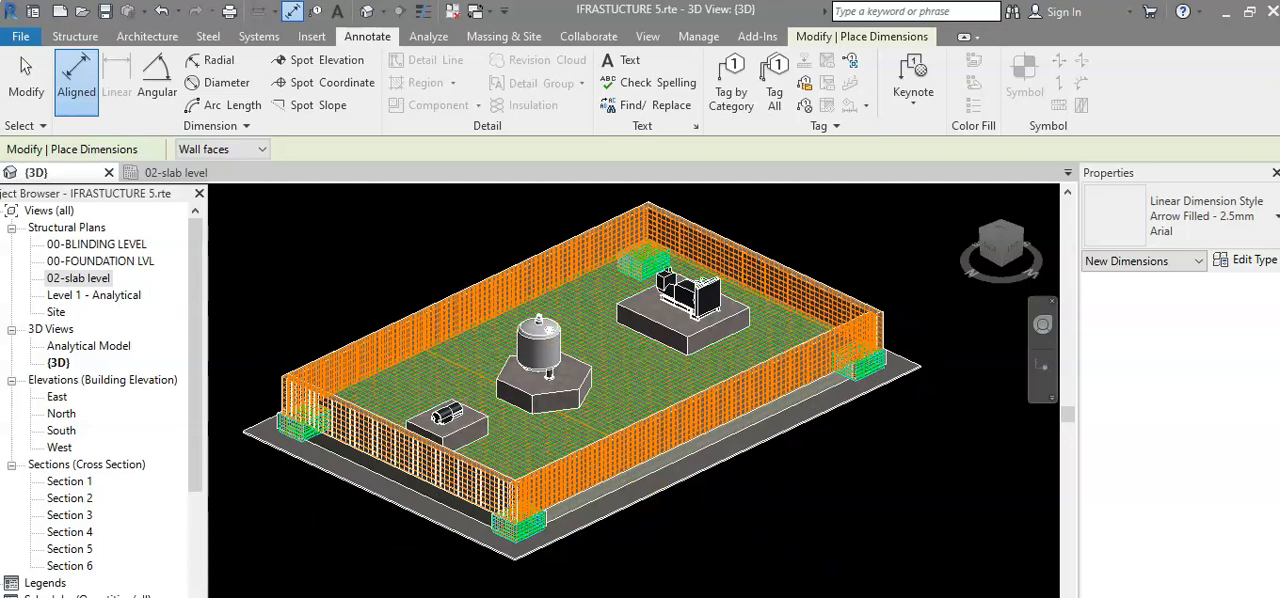
mouse_move(853, 596)
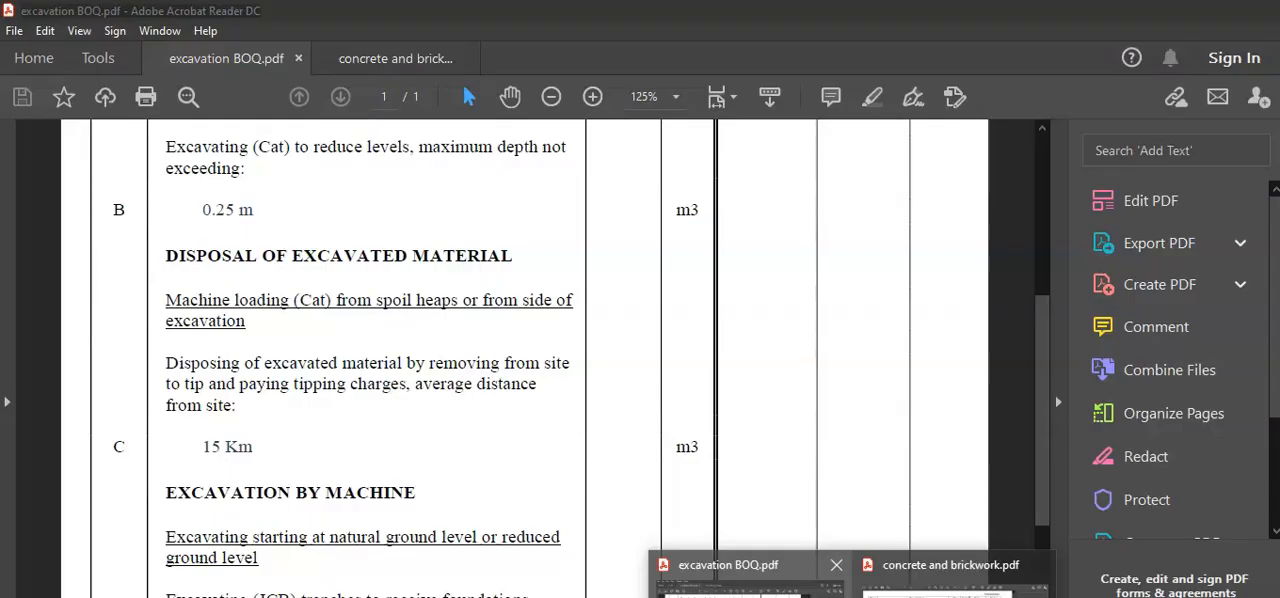
left_click(750, 590)
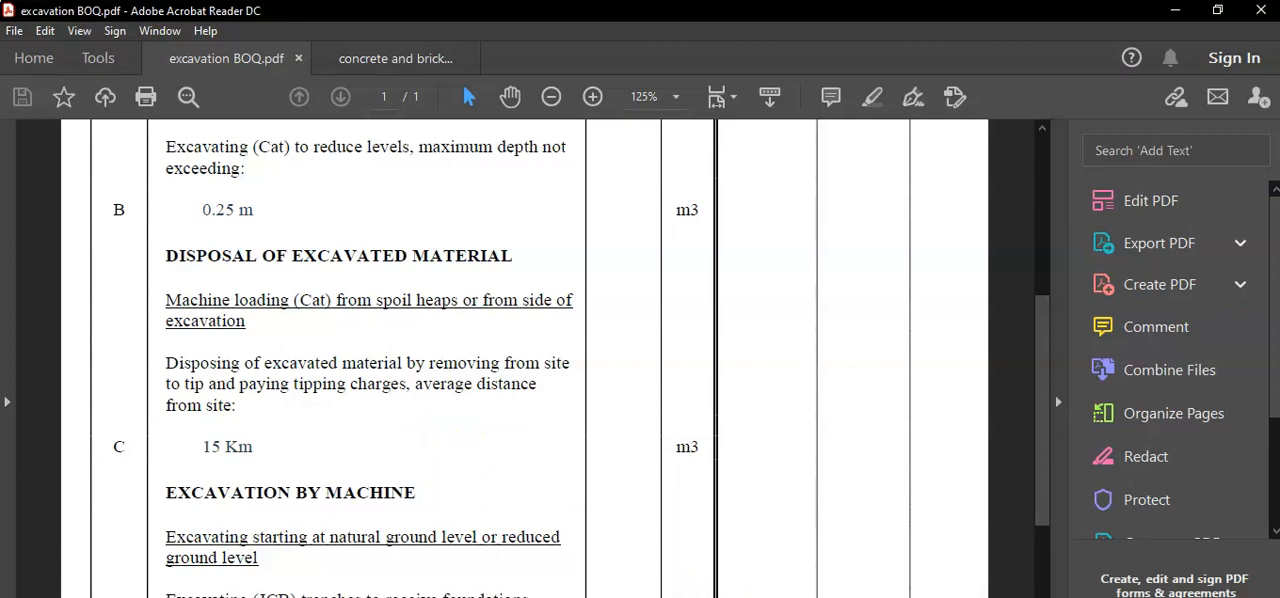
Switch to Revit and dismiss the save reminder without saving the project.
left_click(943, 588)
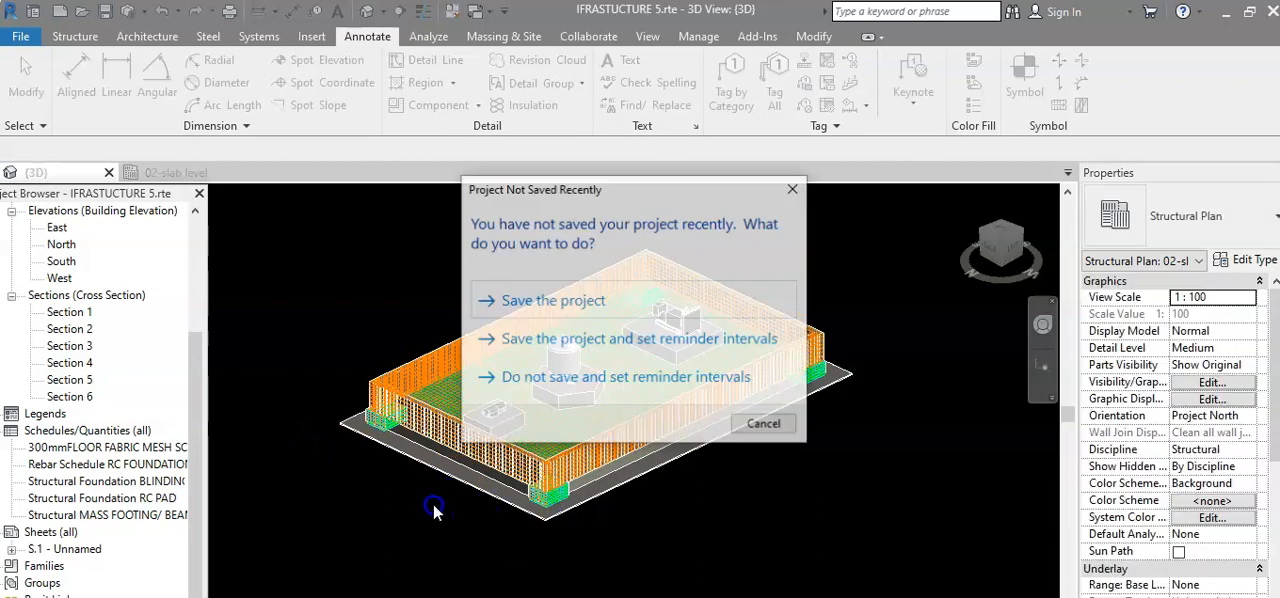
left_click(793, 188)
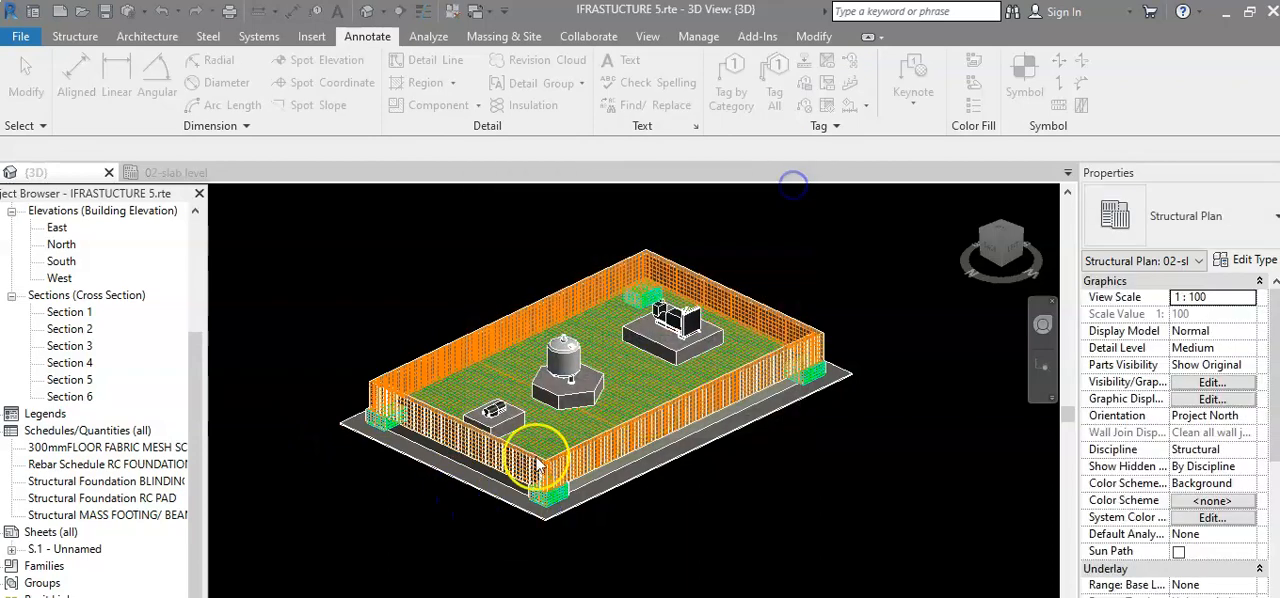
left_click(390, 477)
Examine the slab, corner foundations and equipment bases in the 3D view, and clear the selection.
left_click_drag(555, 478, 677, 545)
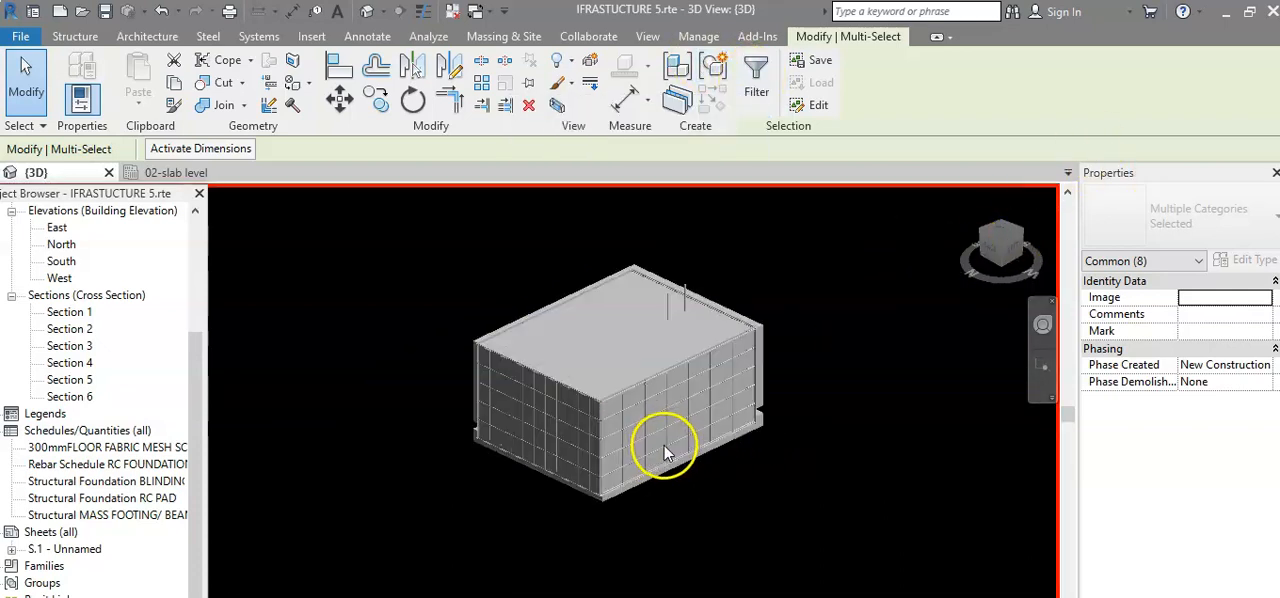
middle_click_drag(686, 391, 590, 443, "shift")
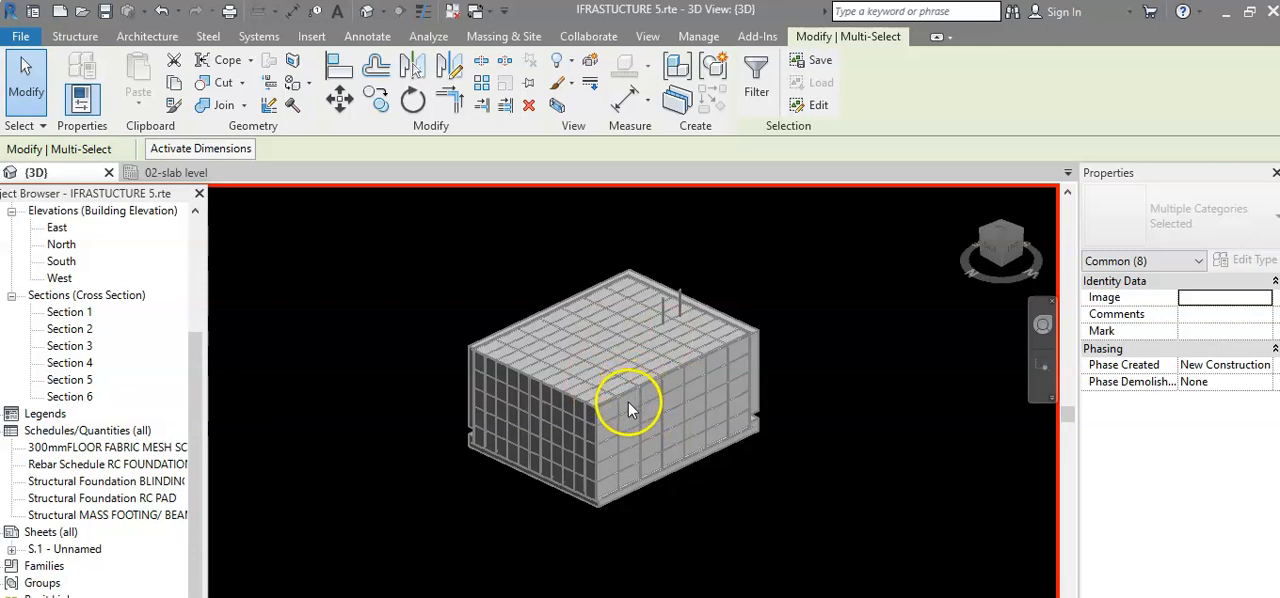
scroll(622, 396, "down", 2)
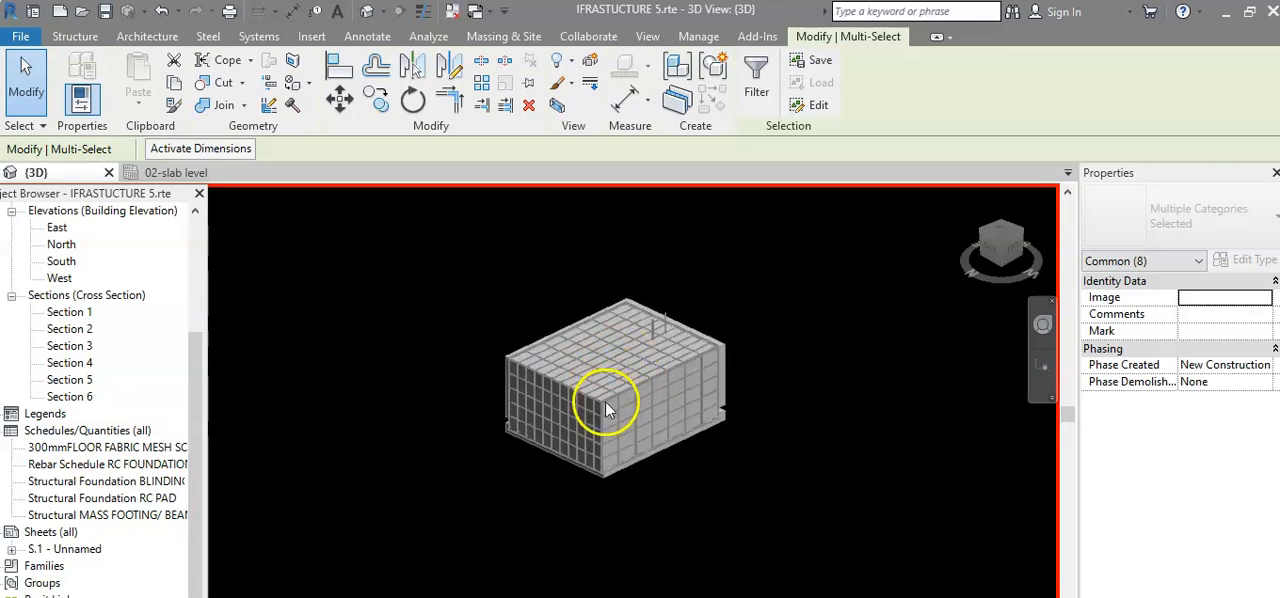
scroll(571, 403, "down", 2)
scroll(567, 405, "up", 2)
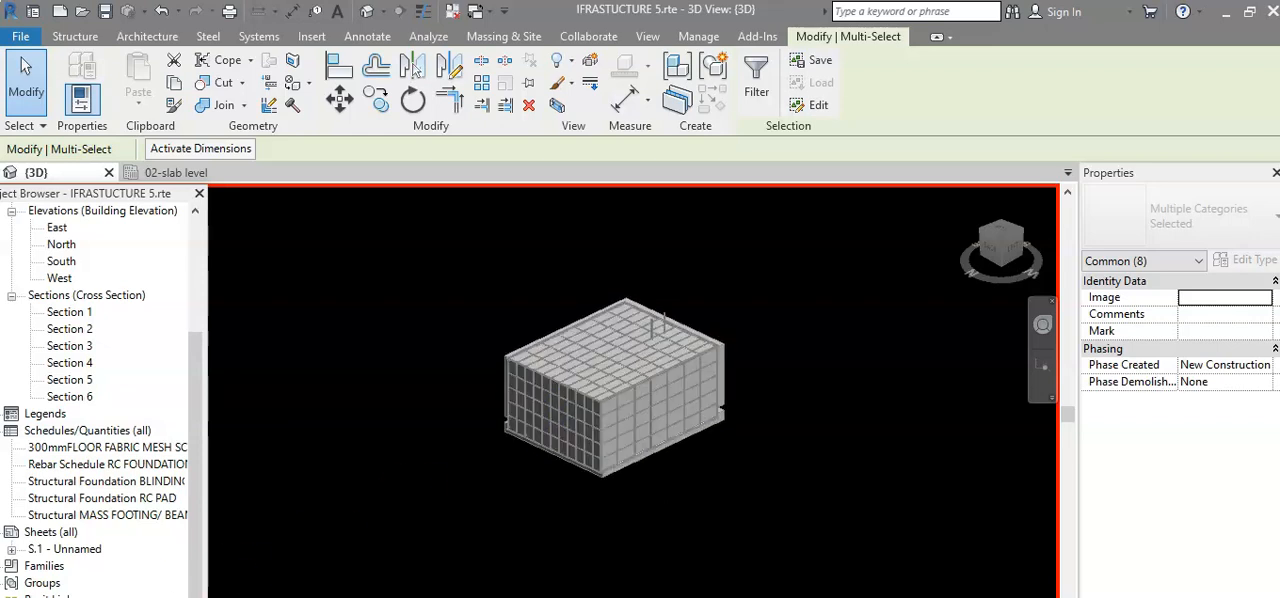
left_click(434, 597)
left_click(375, 597)
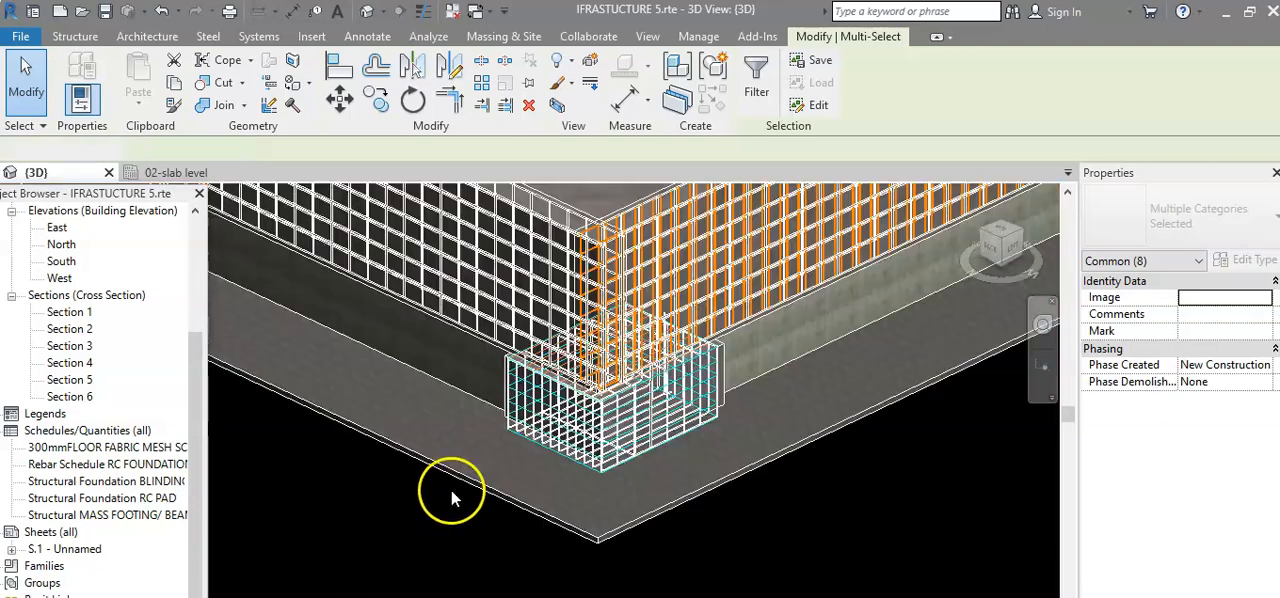
key("Escape")
scroll(449, 485, "down", 3)
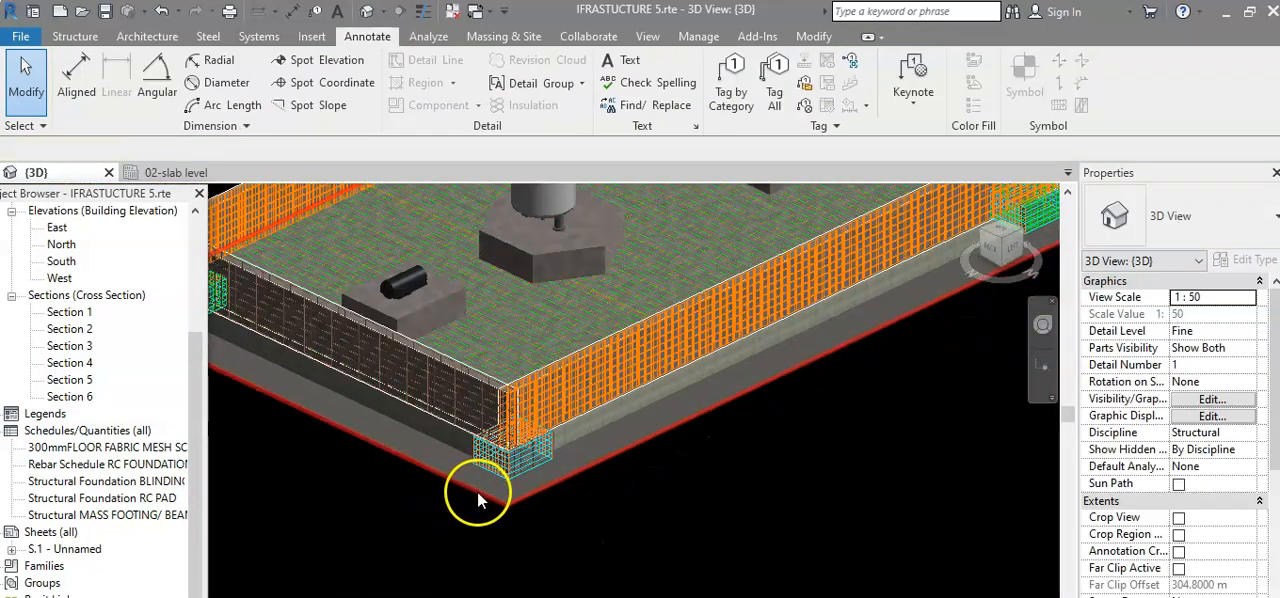
scroll(490, 505, "down", 5)
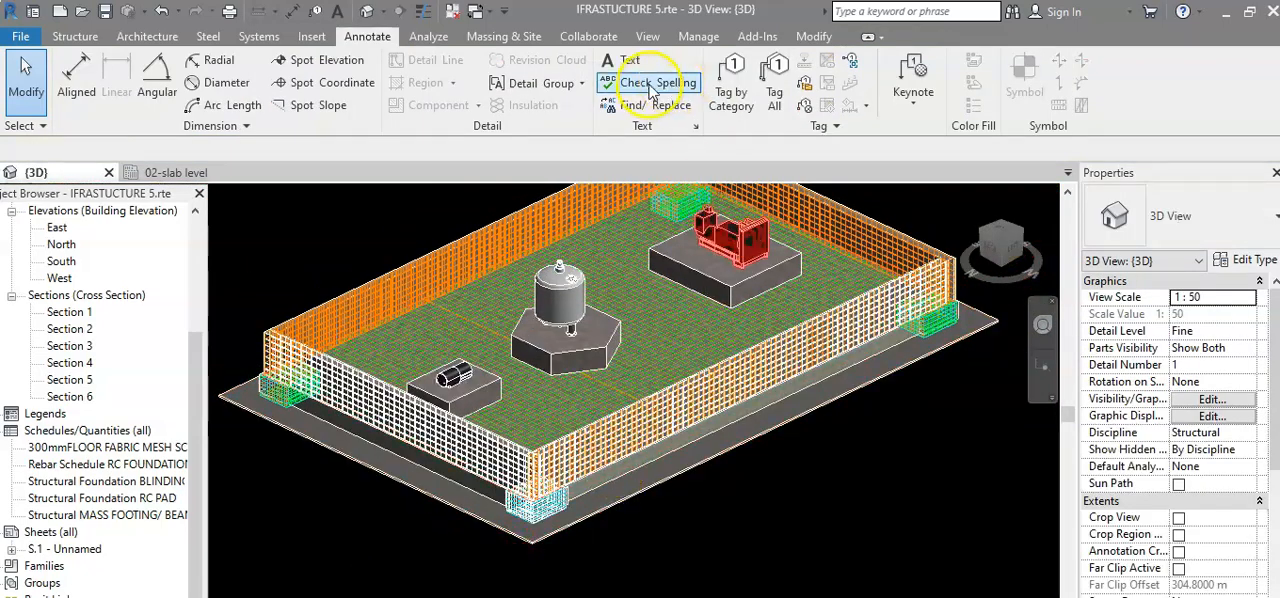
Start a new schedule of building components for the Structural Foundations category with the default name.
left_click(647, 36)
left_click(805, 61)
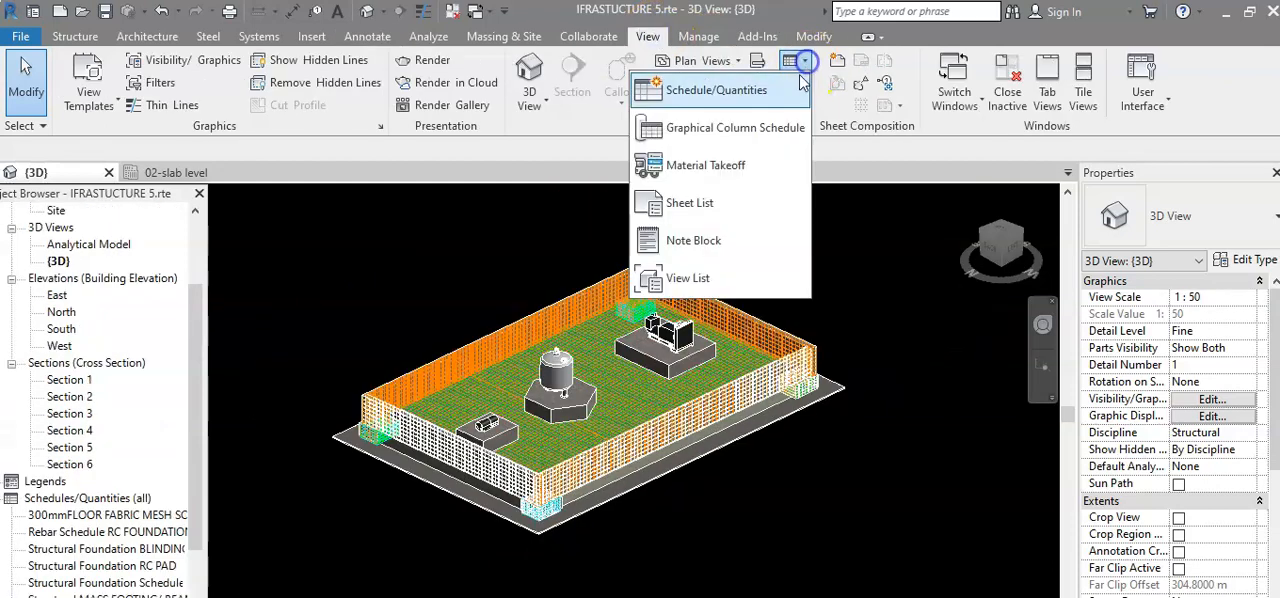
left_click(736, 92)
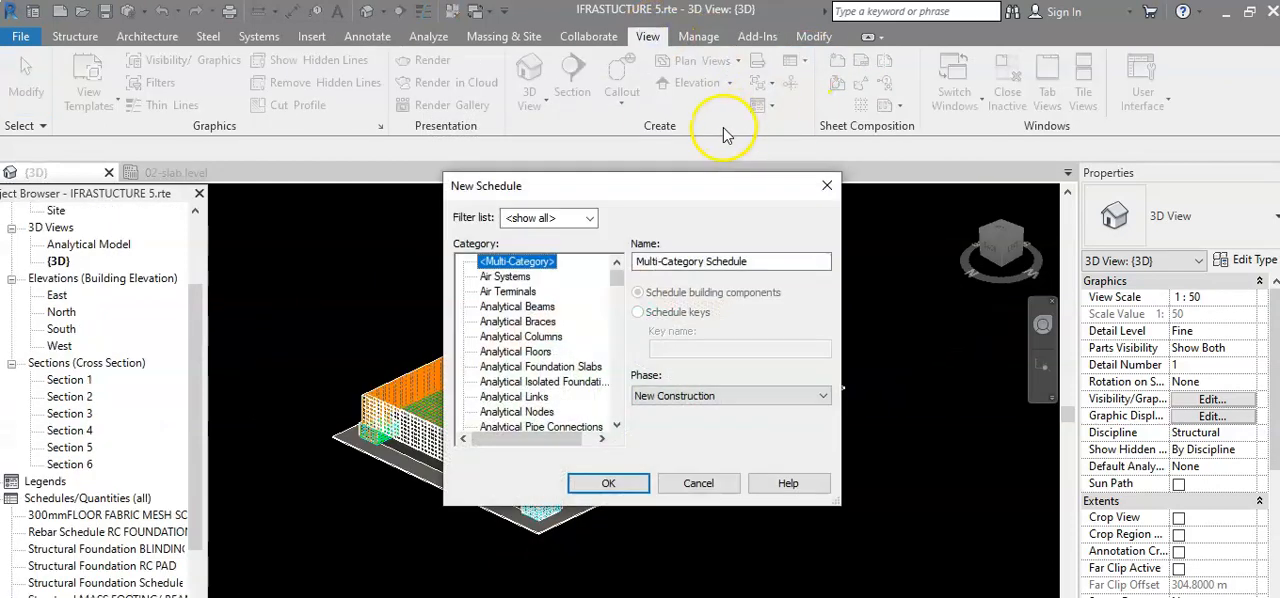
left_click_drag(616, 287, 614, 410)
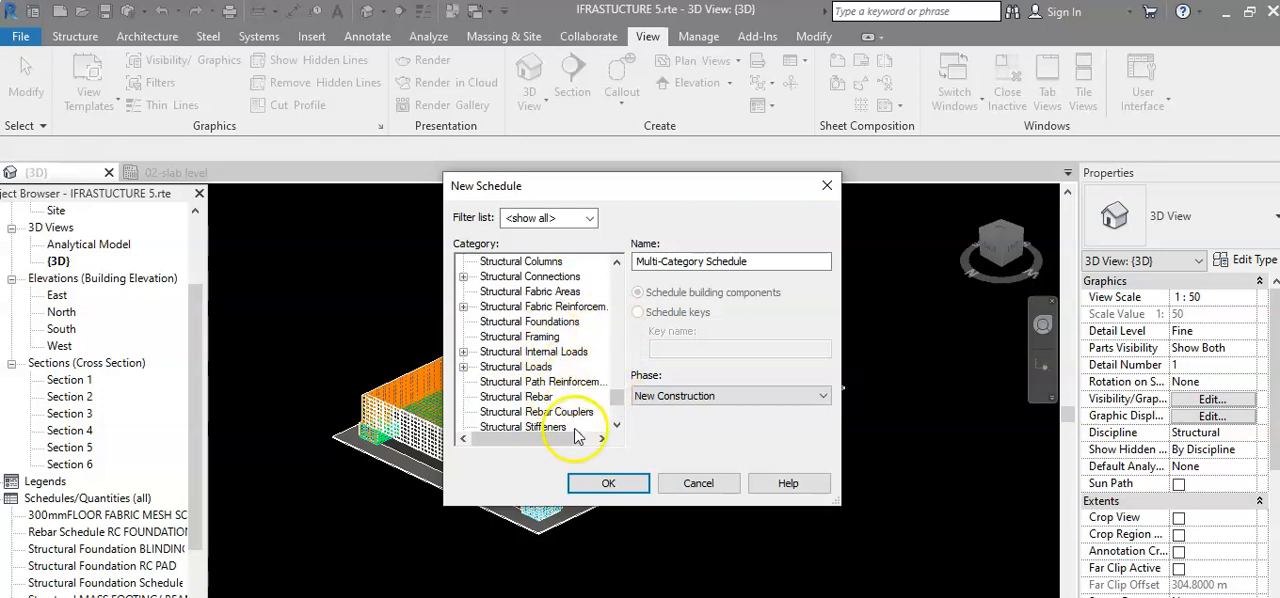
left_click(533, 322)
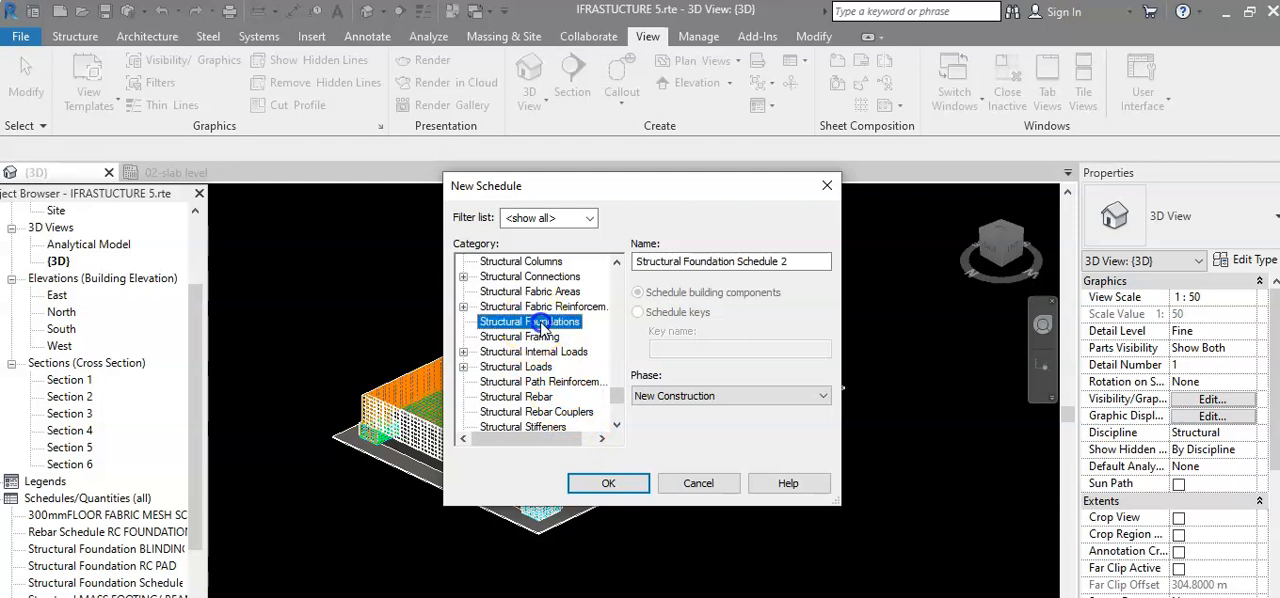
left_click(608, 483)
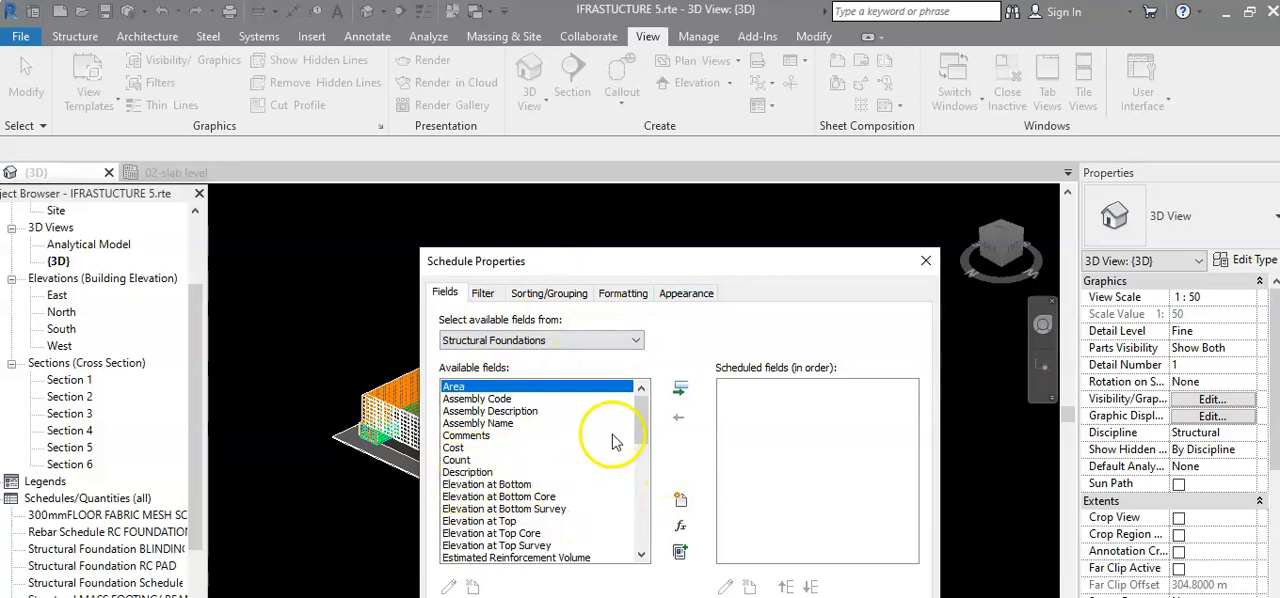
Add the Type and Volume fields to the foundation schedule, create it and close its view.
left_click_drag(648, 429, 640, 528)
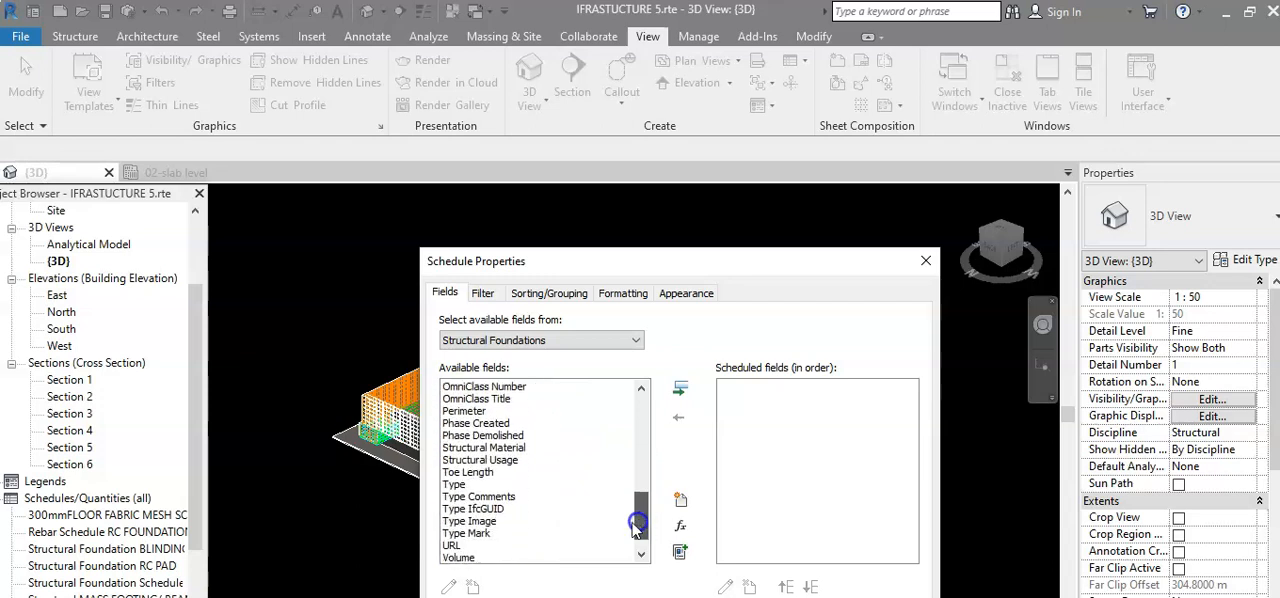
left_click(453, 485)
left_click(680, 388)
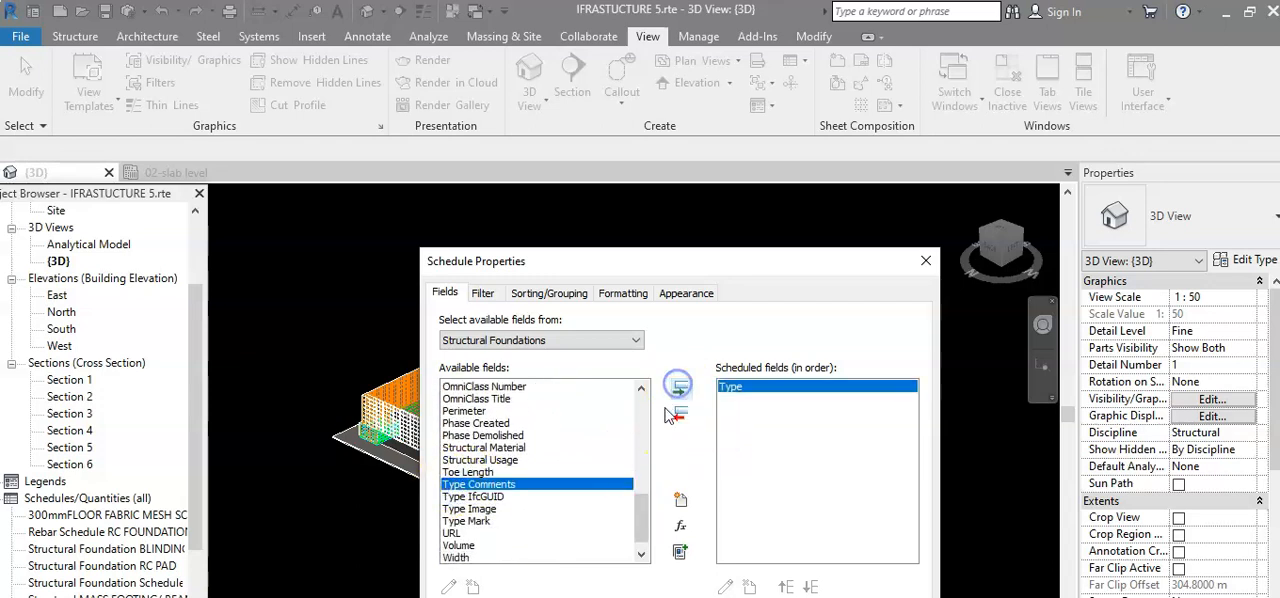
left_click(457, 545)
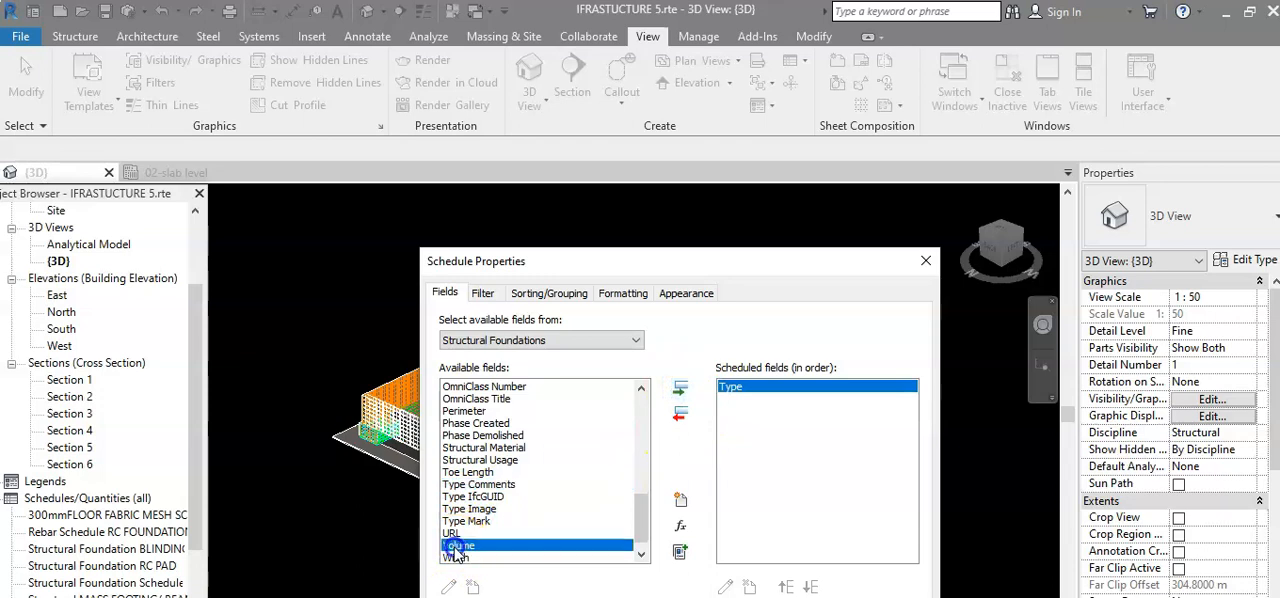
left_click(680, 388)
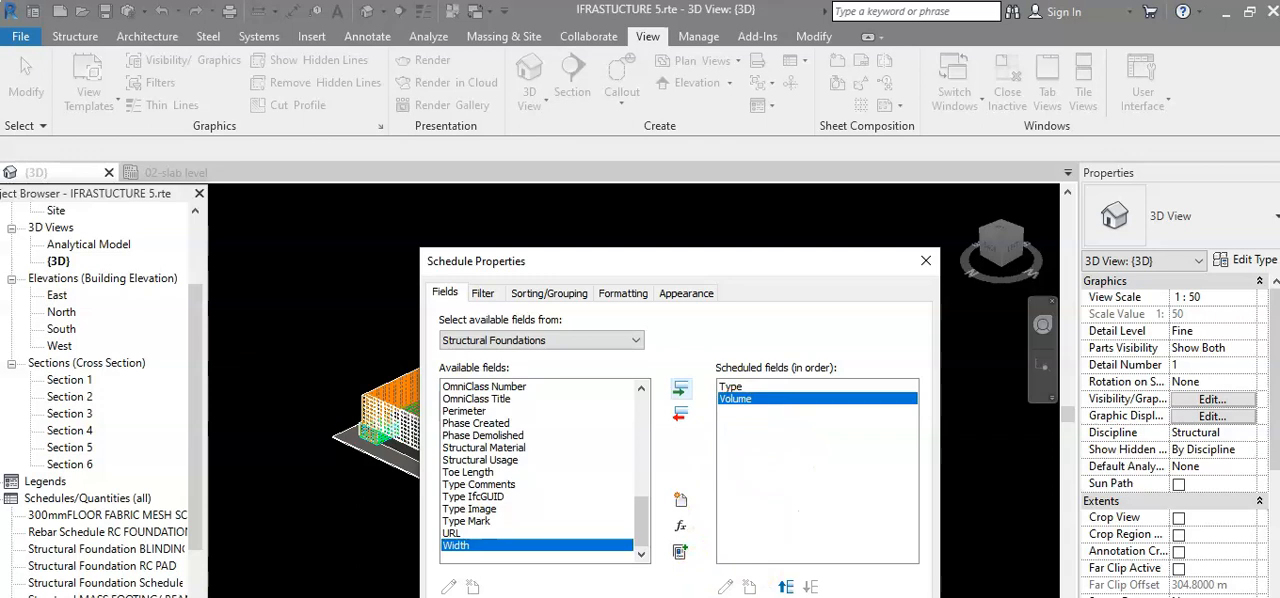
left_click(757, 596)
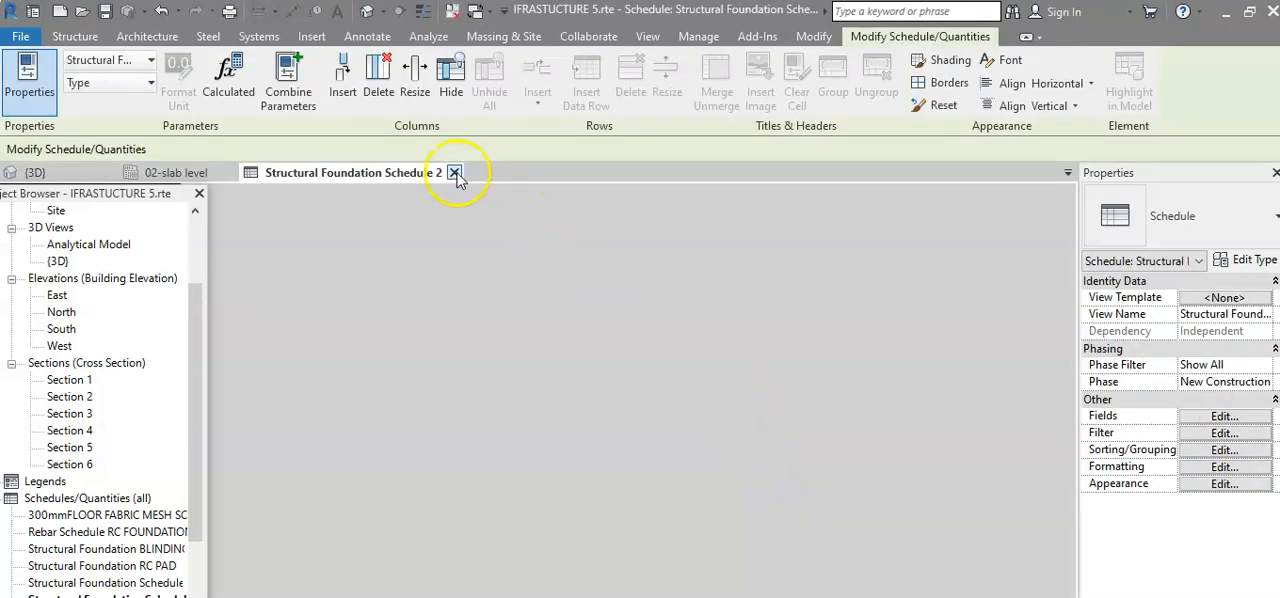
left_click(454, 173)
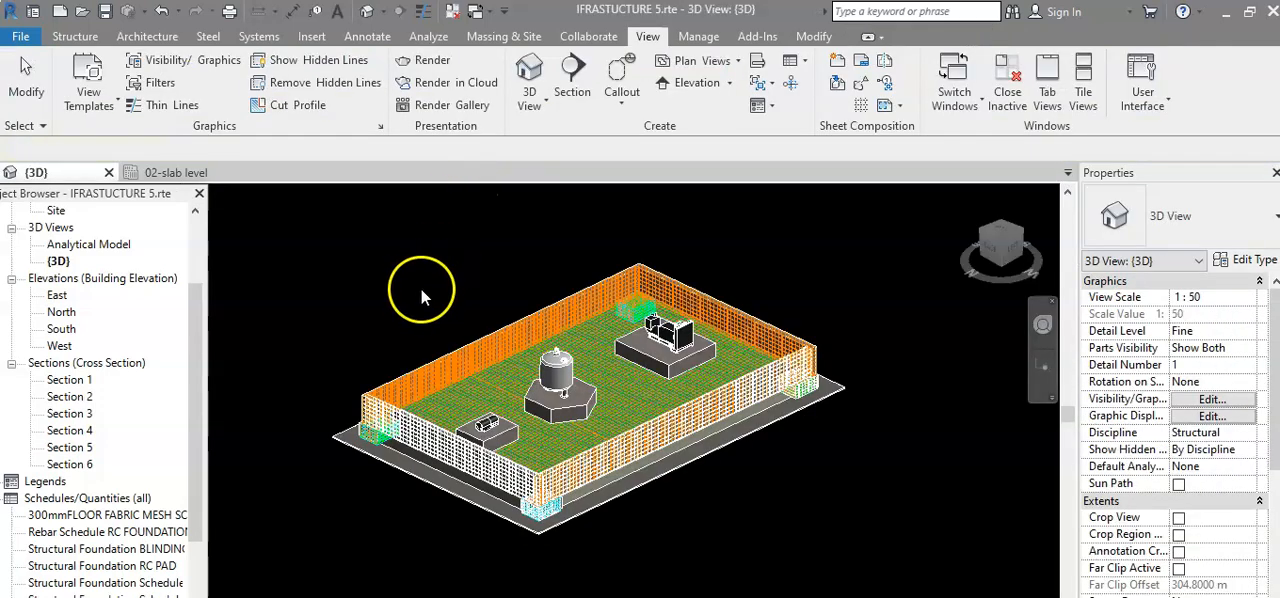
Open the Structural Foundation RC PAD schedule, hide the Project Browser, and examine the pad types and concrete volumes.
left_click_drag(190, 346, 190, 432)
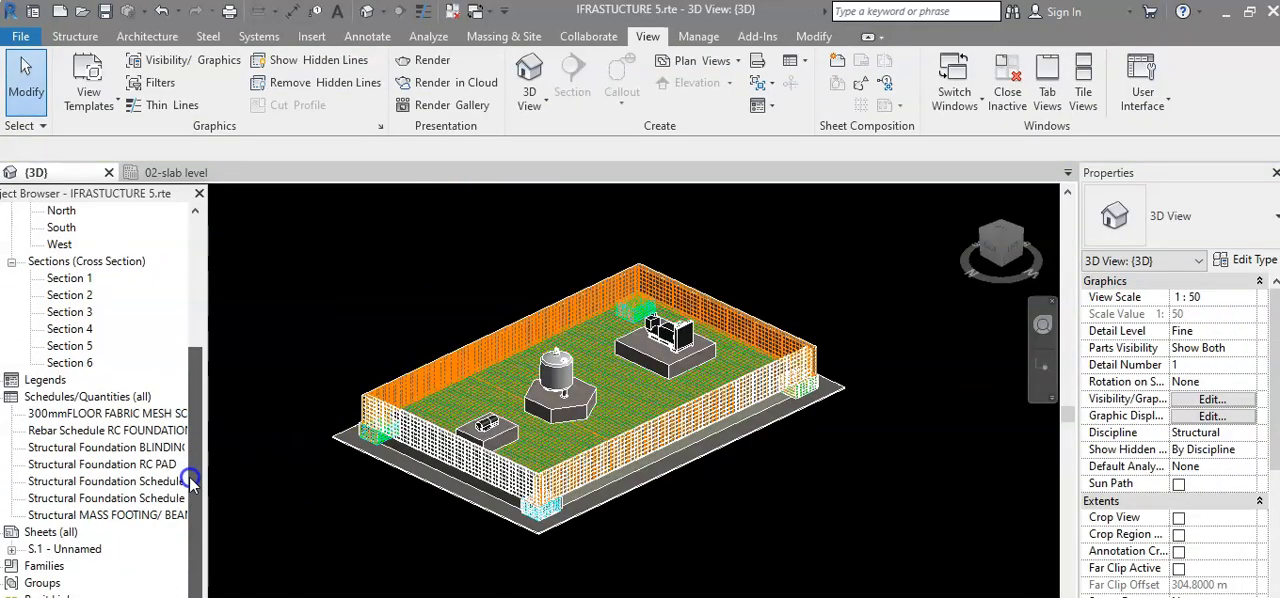
left_click(158, 449)
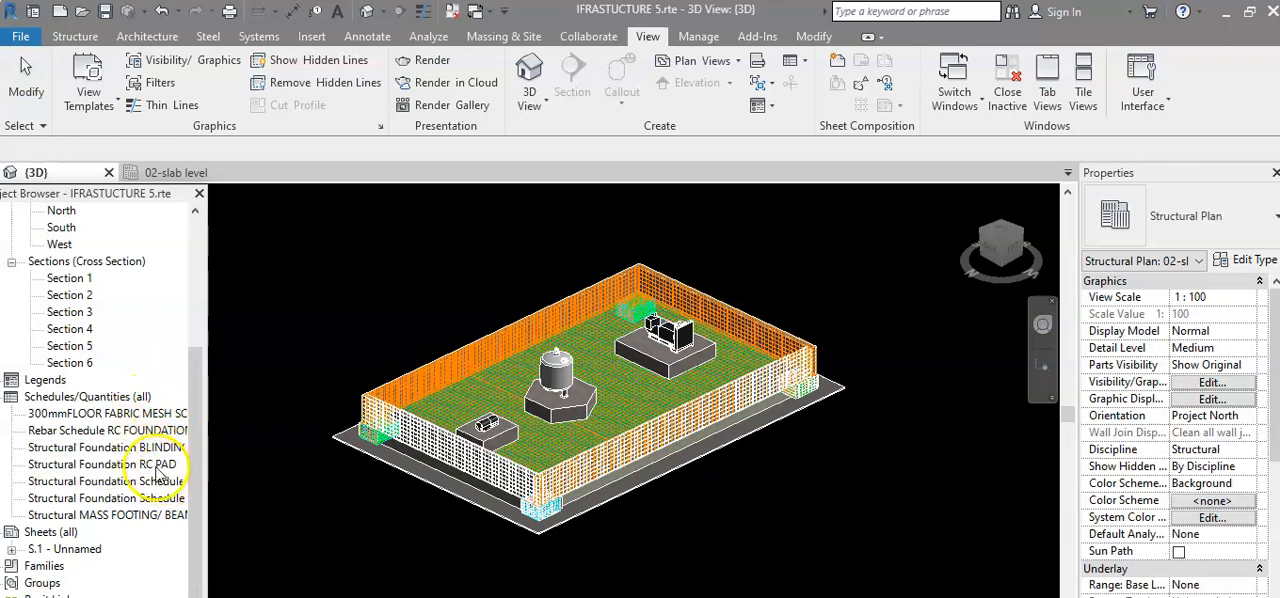
double_click(155, 466)
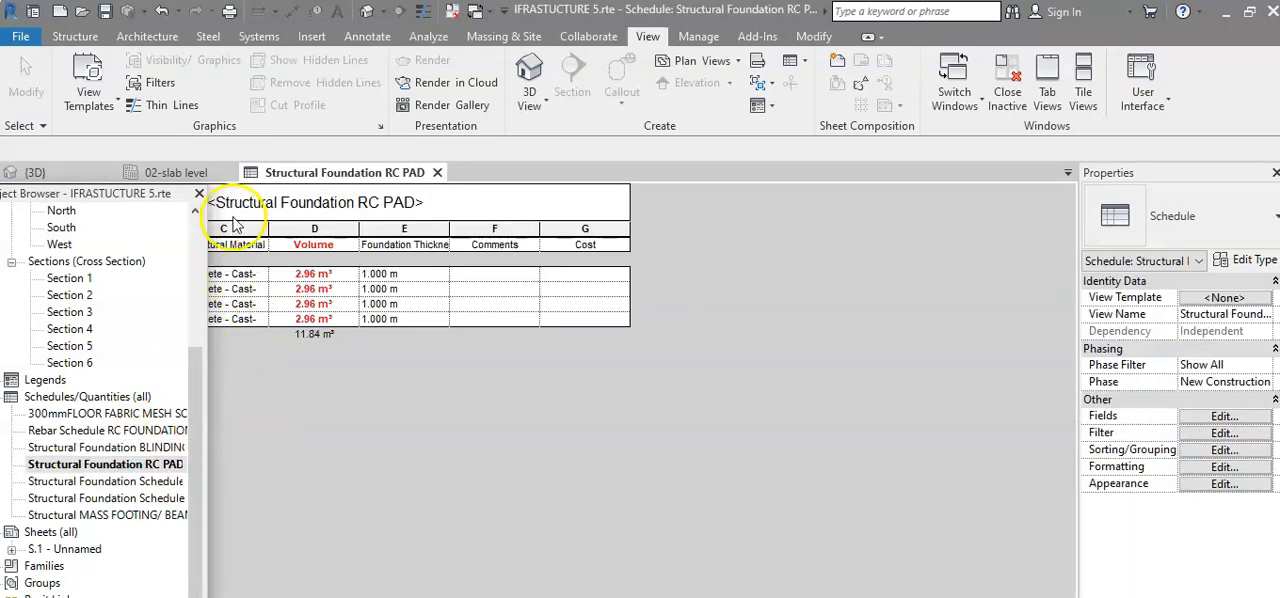
left_click(199, 193)
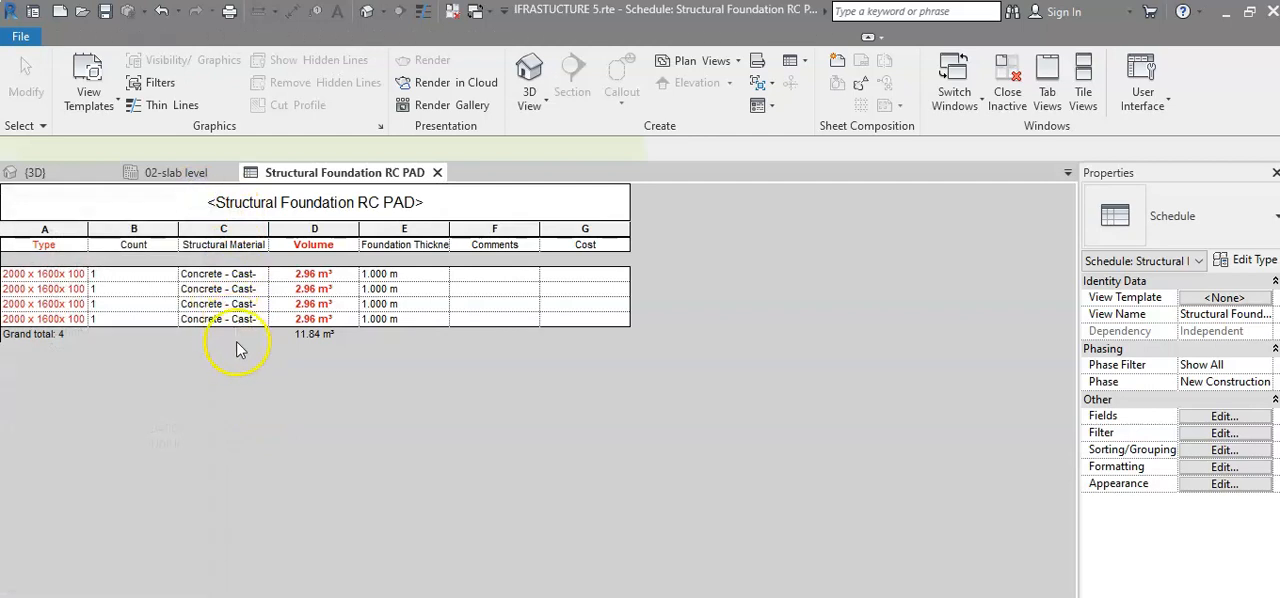
left_click(237, 348)
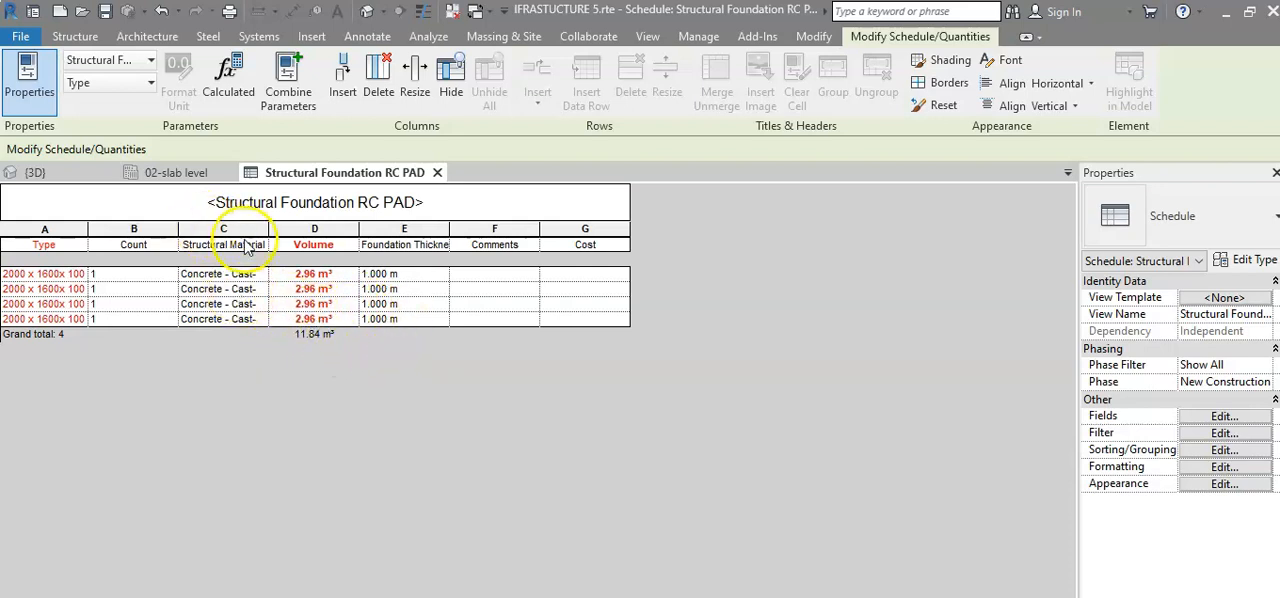
left_click_drag(267, 231, 315, 230)
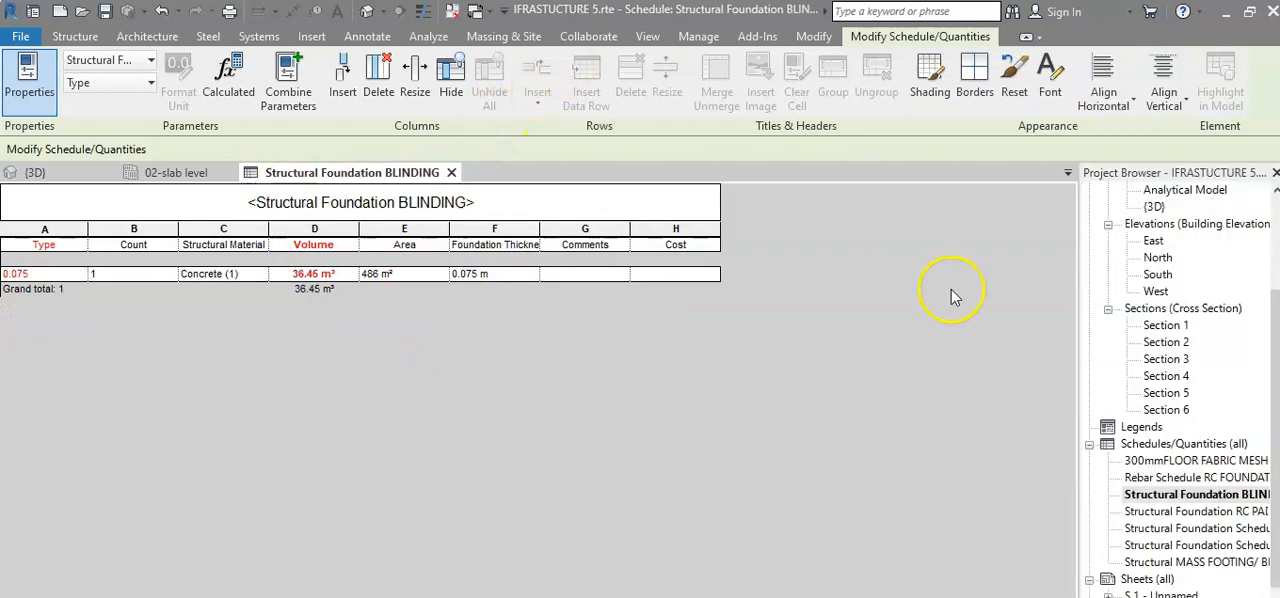
Show the Structural Foundation BLINDING schedule and examine its volume, area and thickness.
left_click(1140, 496)
left_click(1140, 496)
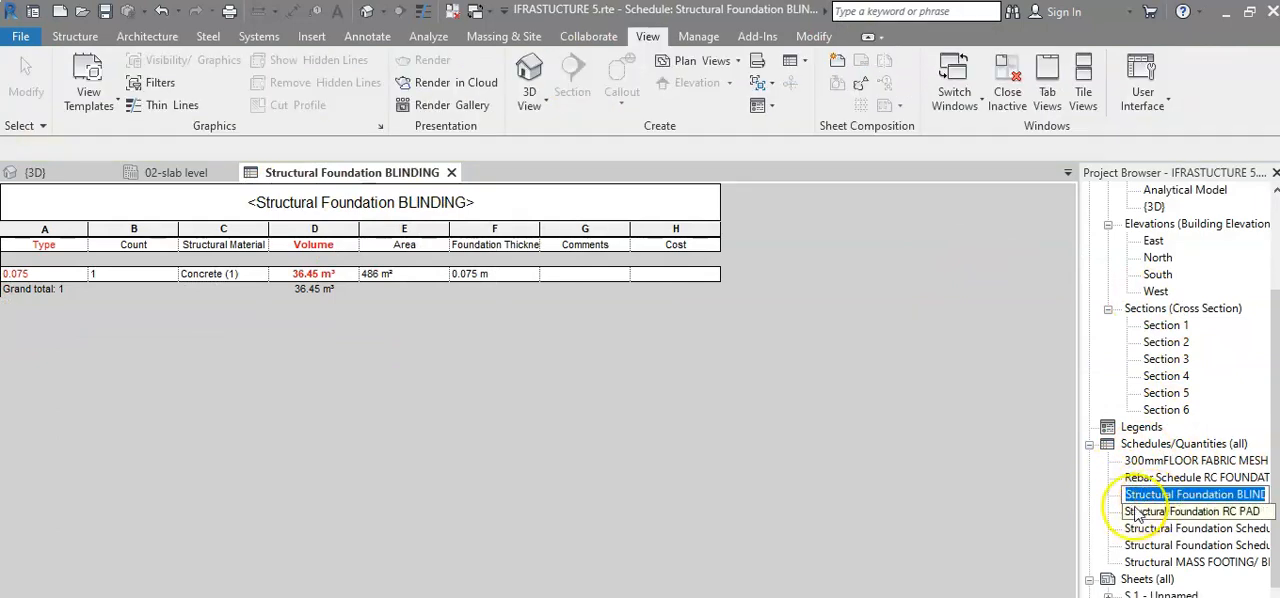
left_click(1115, 508)
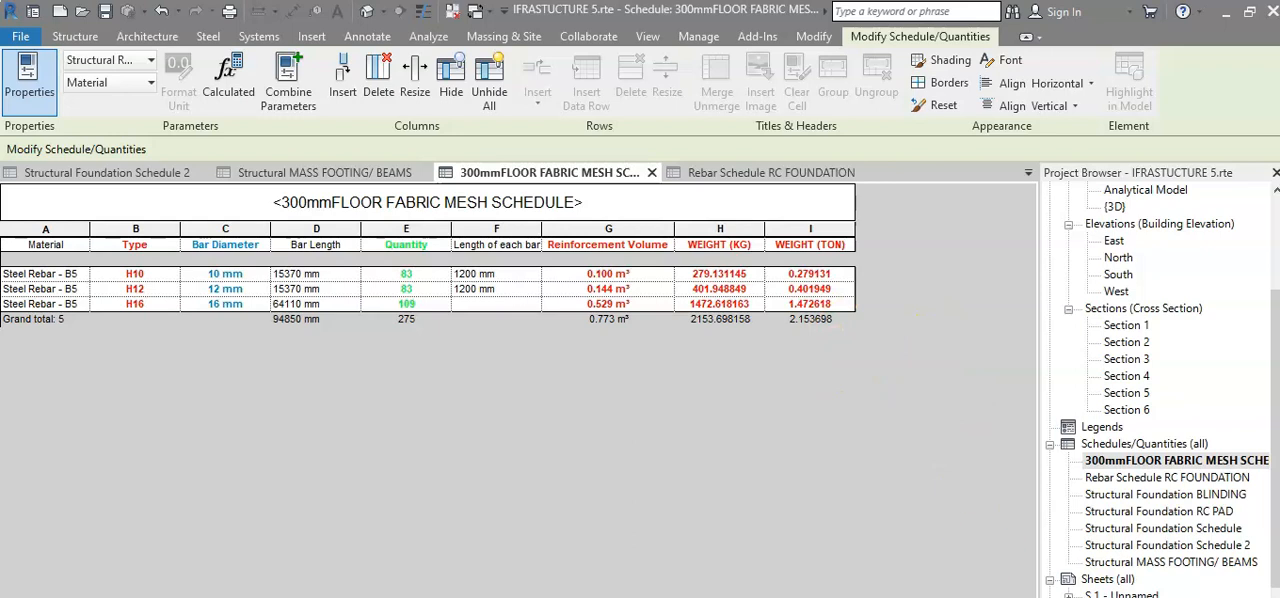
Open the schedule properties of the 300mmFLOOR FABRIC MESH SCHEDULE and show its list of scheduled fields.
left_click(1085, 597)
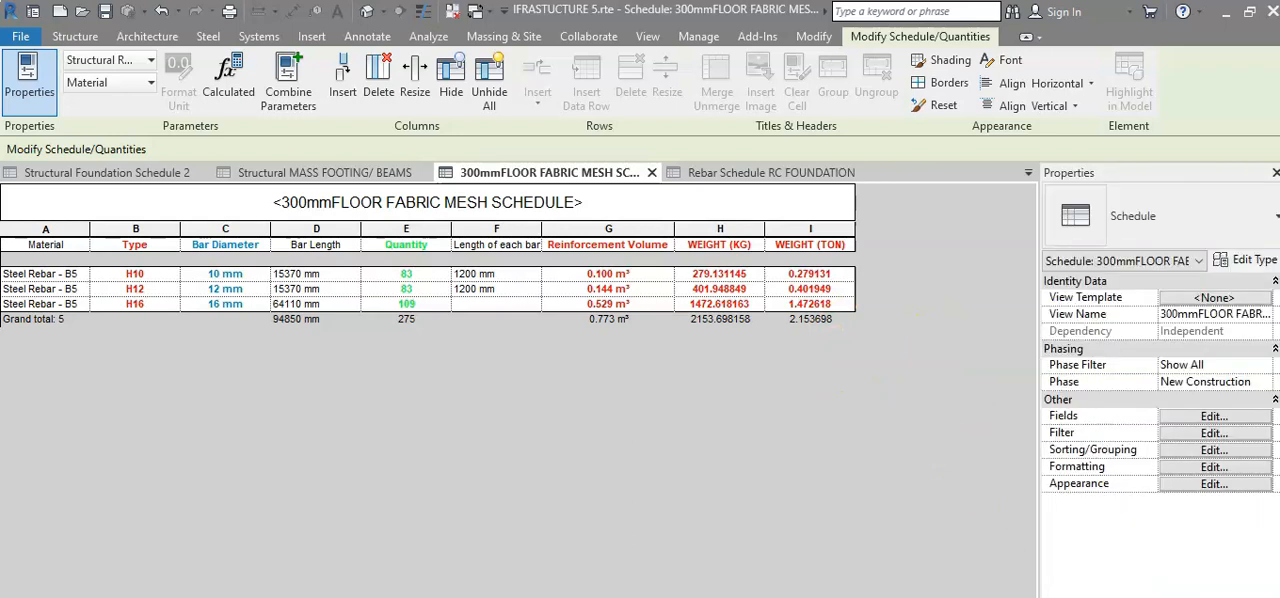
left_click(1210, 450)
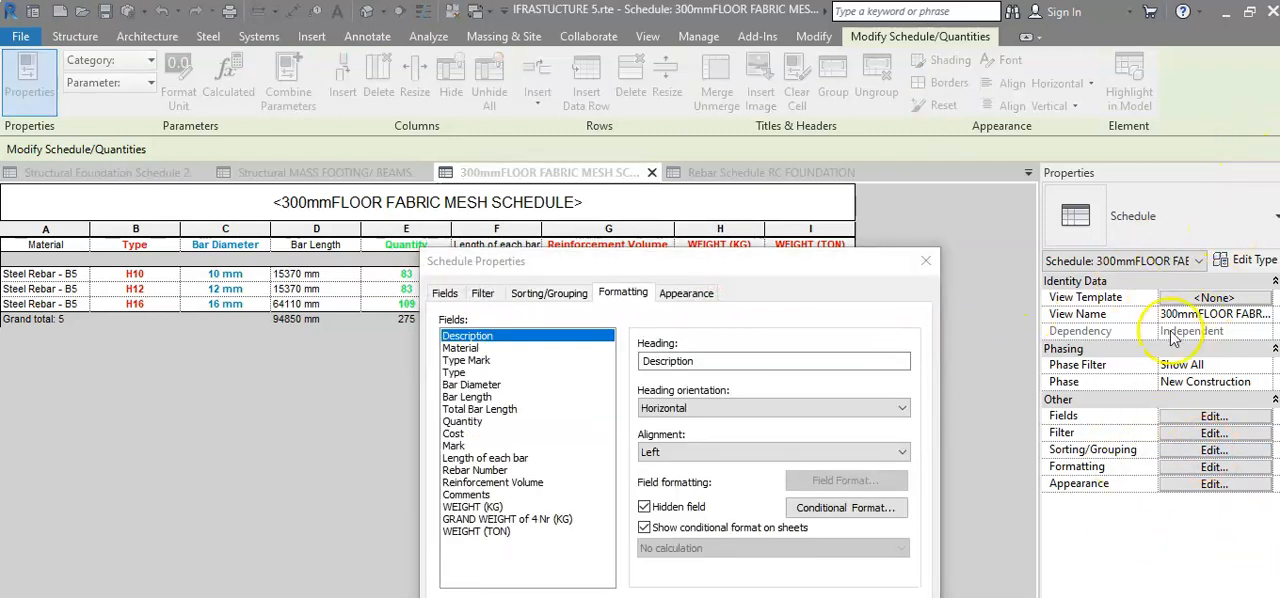
left_click(1172, 298)
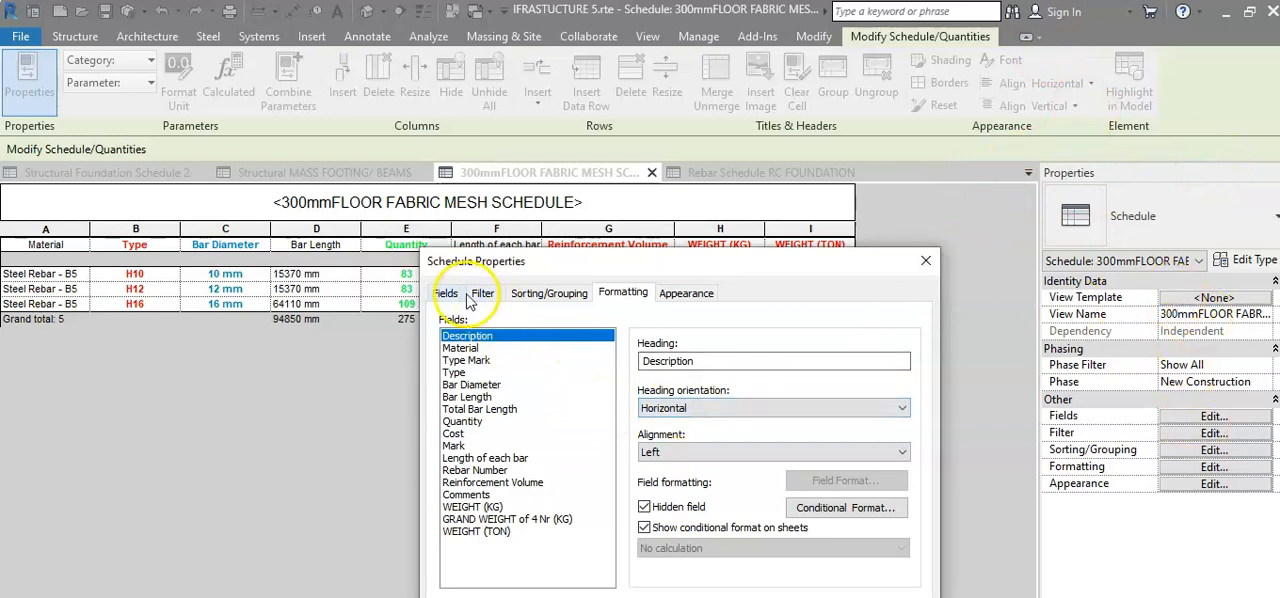
left_click(445, 293)
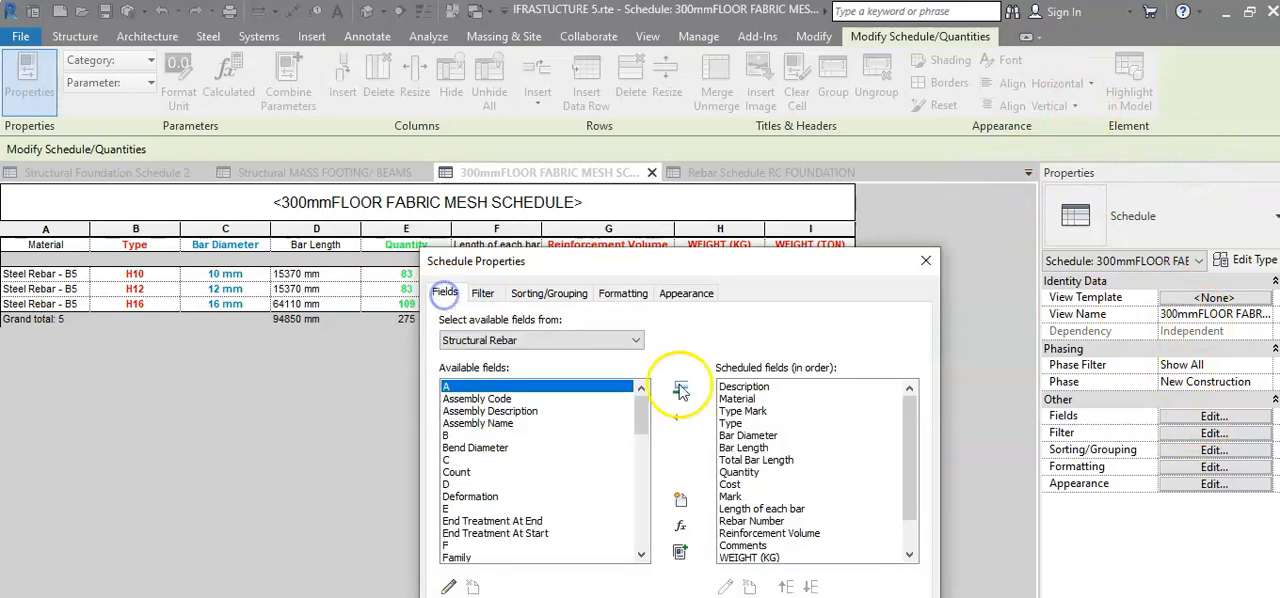
Open the WEIGHT (KG) calculated field and examine the end of its reinforcement weight formula.
left_click(722, 556)
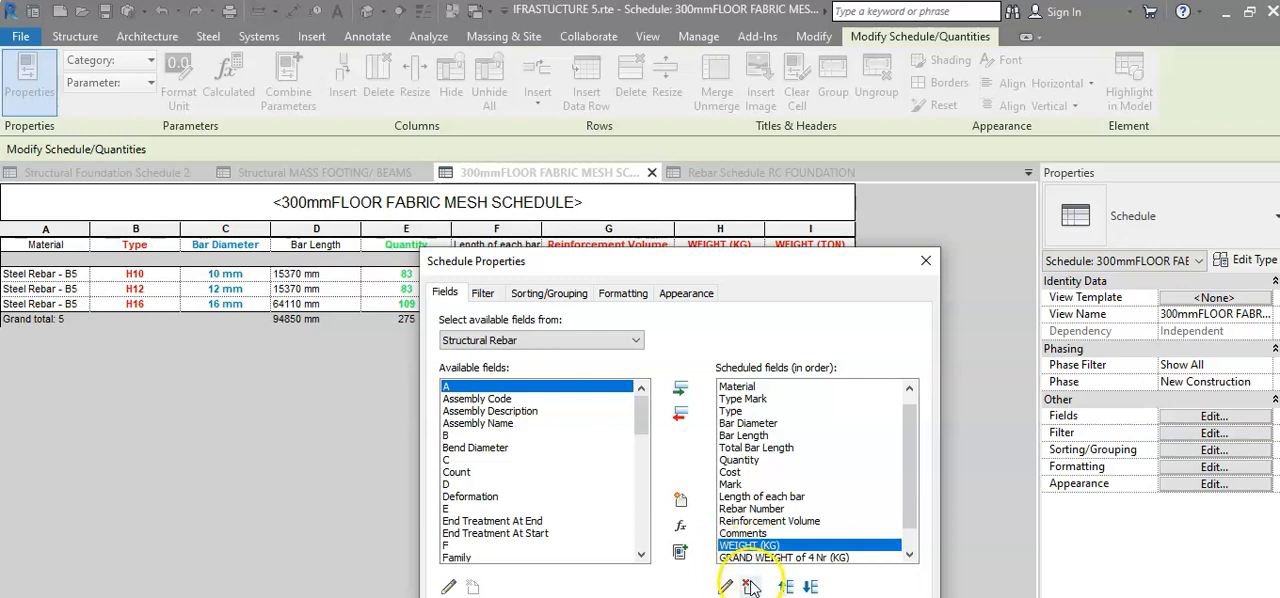
left_click(726, 587)
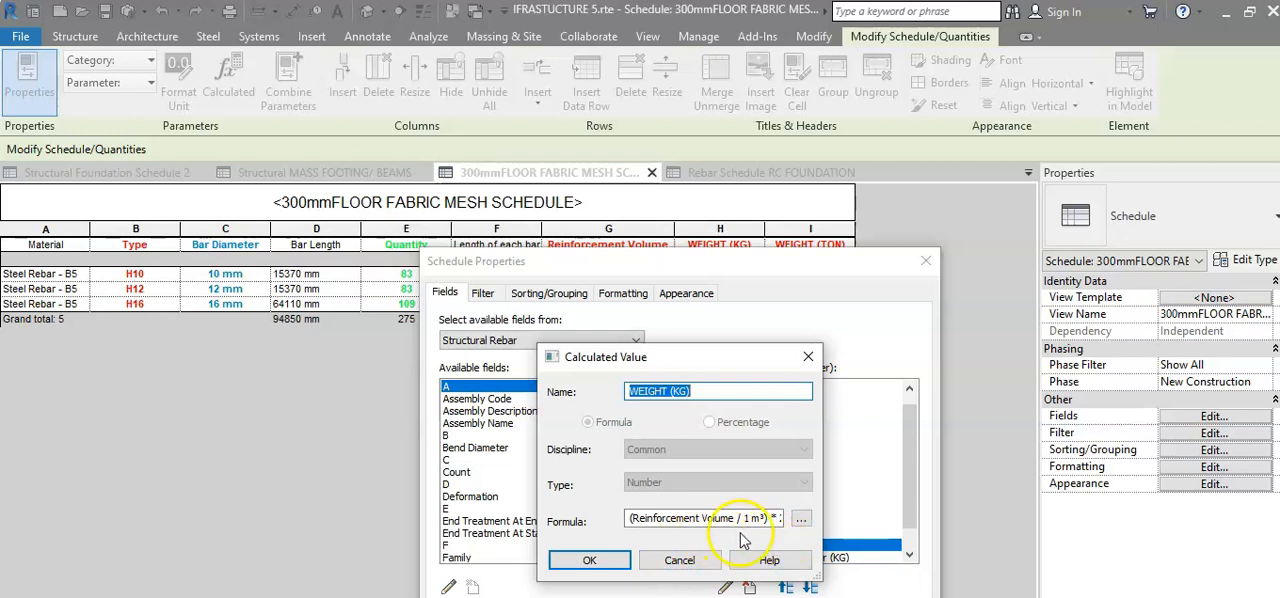
left_click(801, 518)
left_click(778, 519)
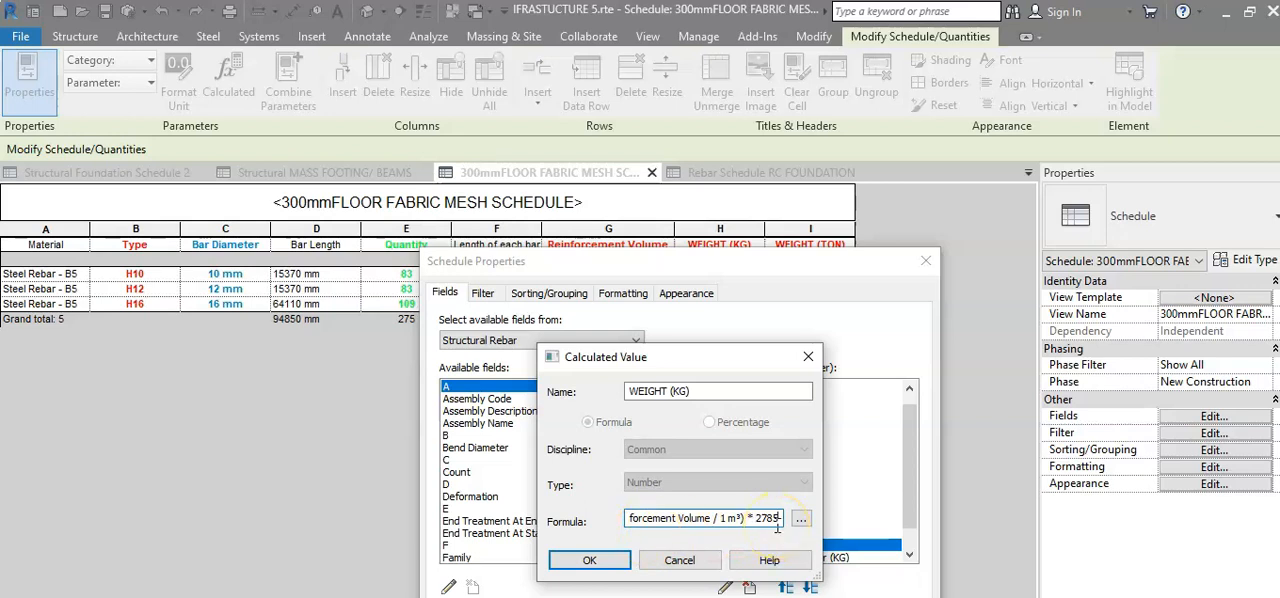
Close the WEIGHT (KG) formula and the properties of the 300mmFLOOR FABRIC MESH SCHEDULE.
left_click(589, 560)
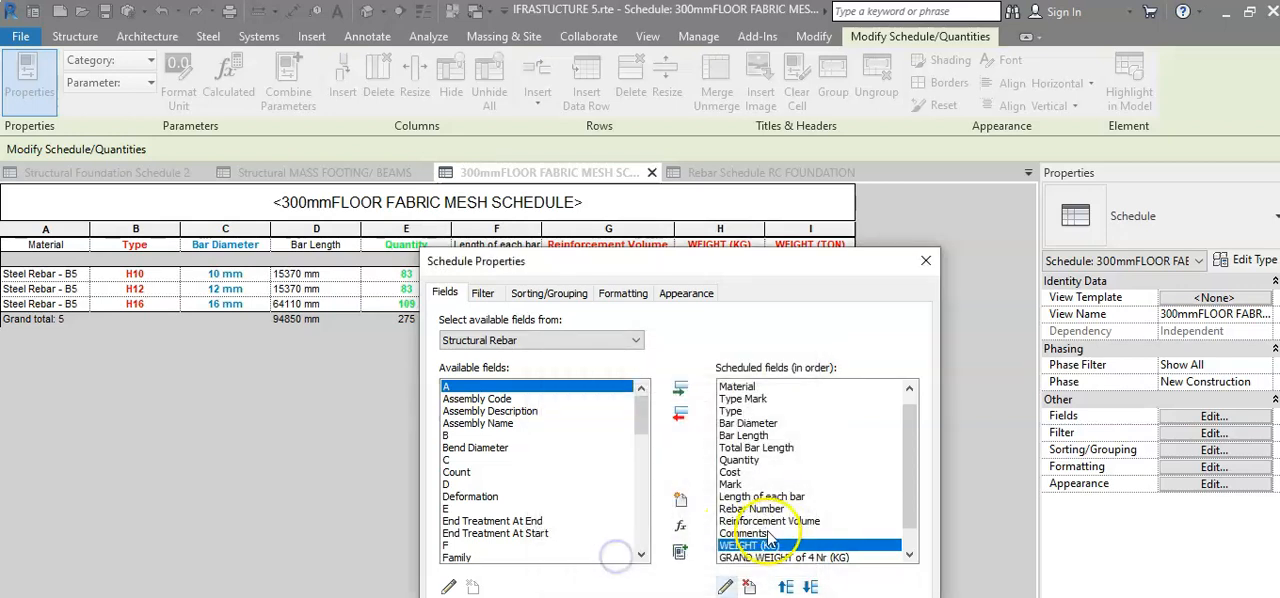
left_click(745, 596)
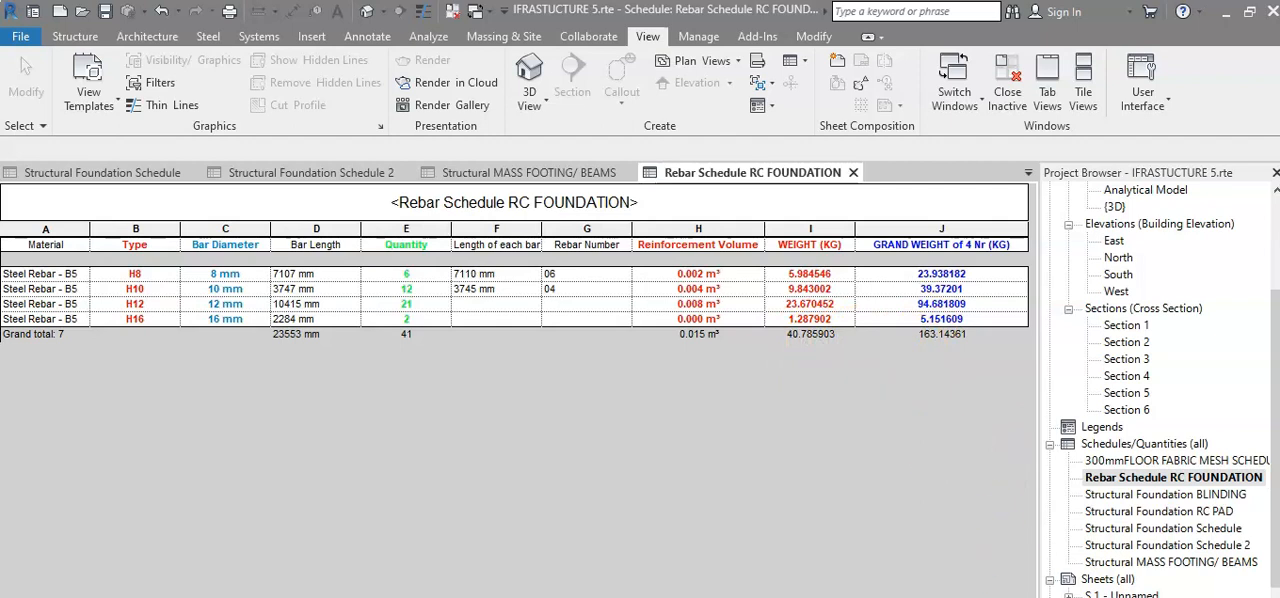
Open the GRAND WEIGHT of 4 Nr (KG) calculated field of the Rebar Schedule RC FOUNDATION, examine its formula, and close the schedule properties.
left_click(1205, 596)
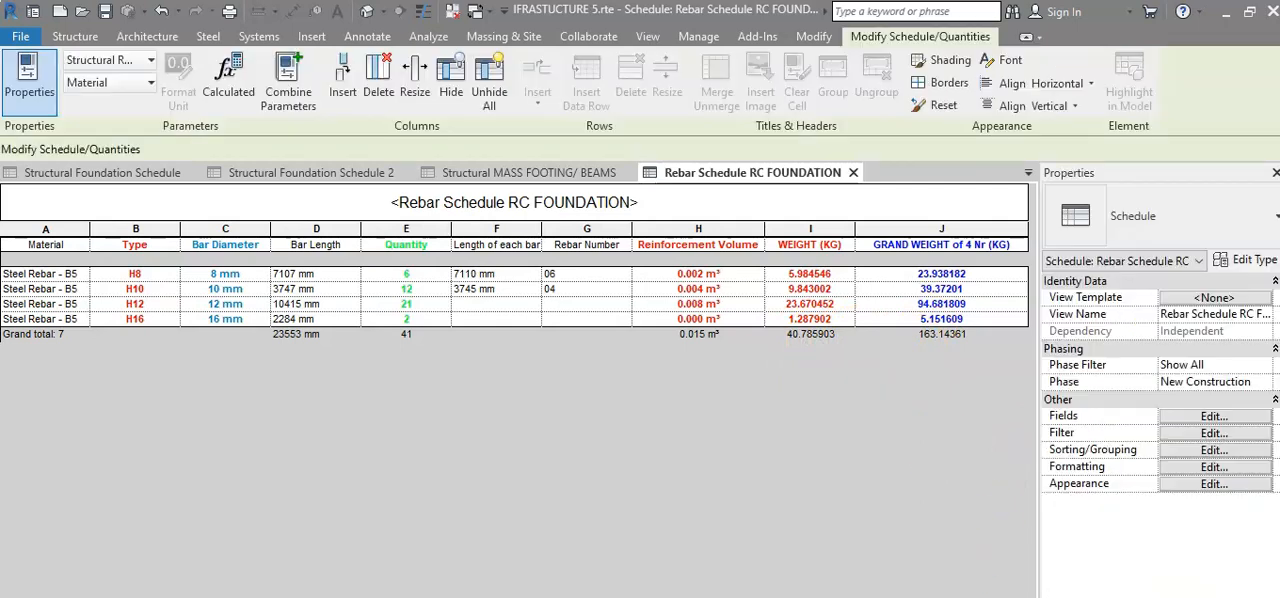
left_click(1214, 416)
scroll(912, 505, "down", 1)
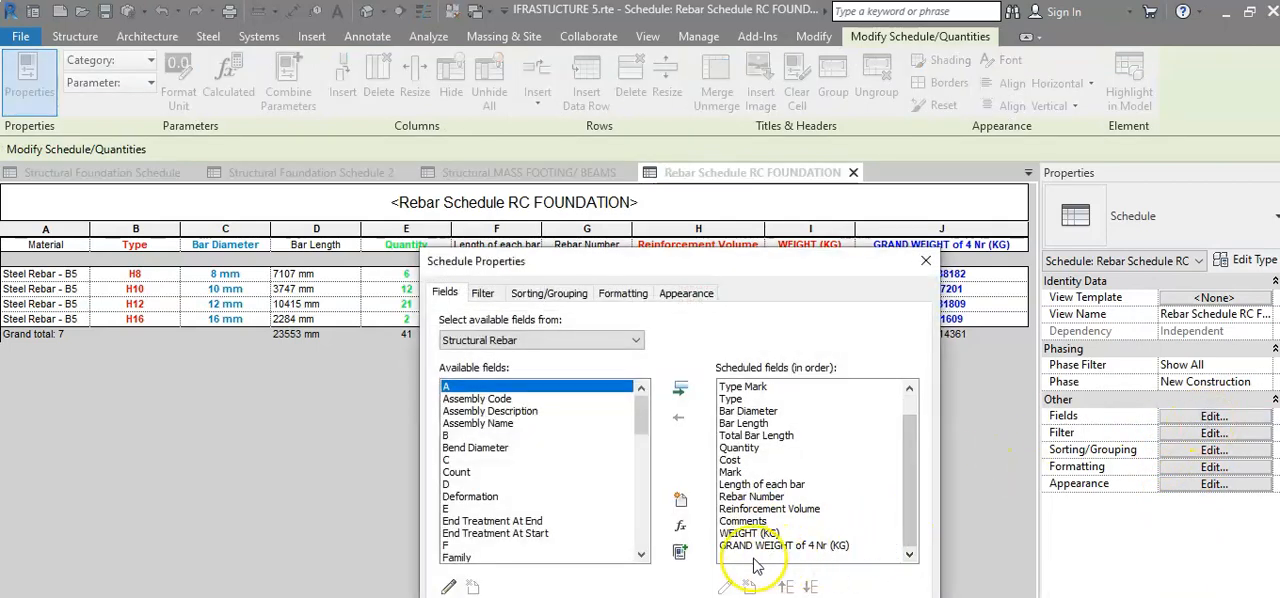
left_click(818, 549)
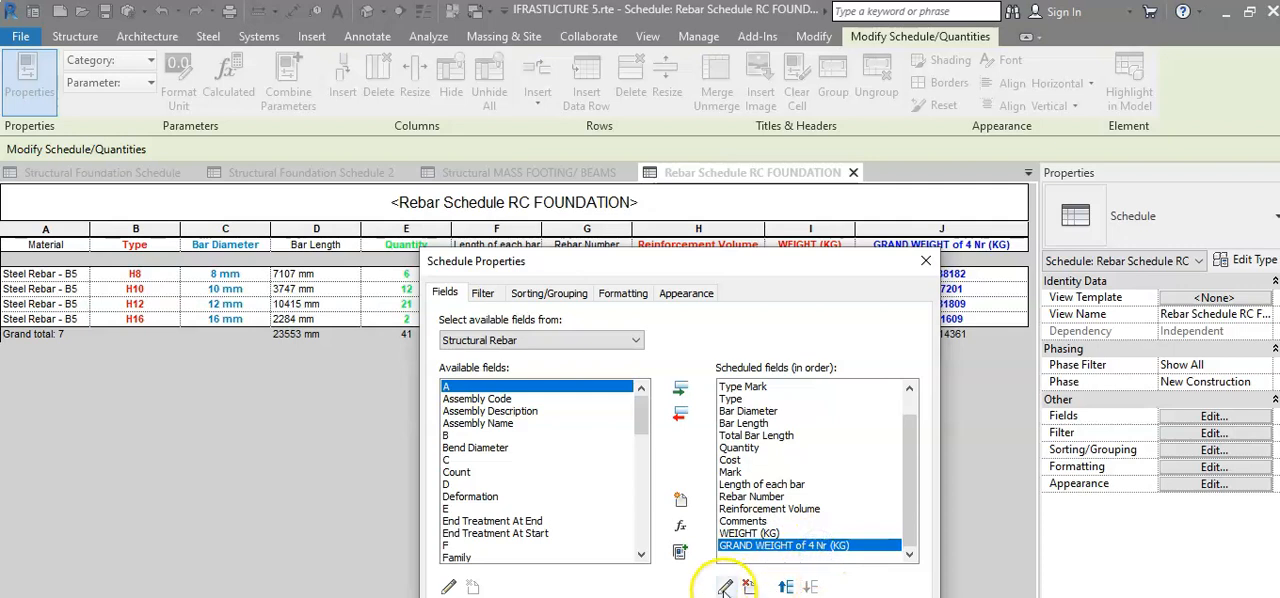
left_click(724, 587)
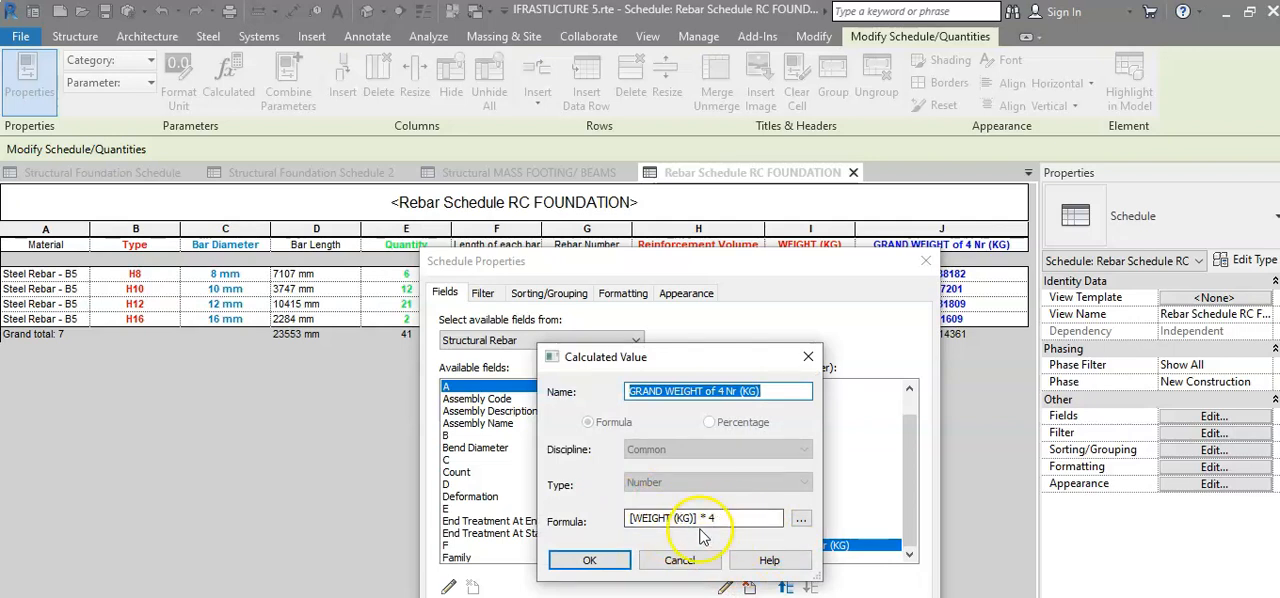
left_click(614, 563)
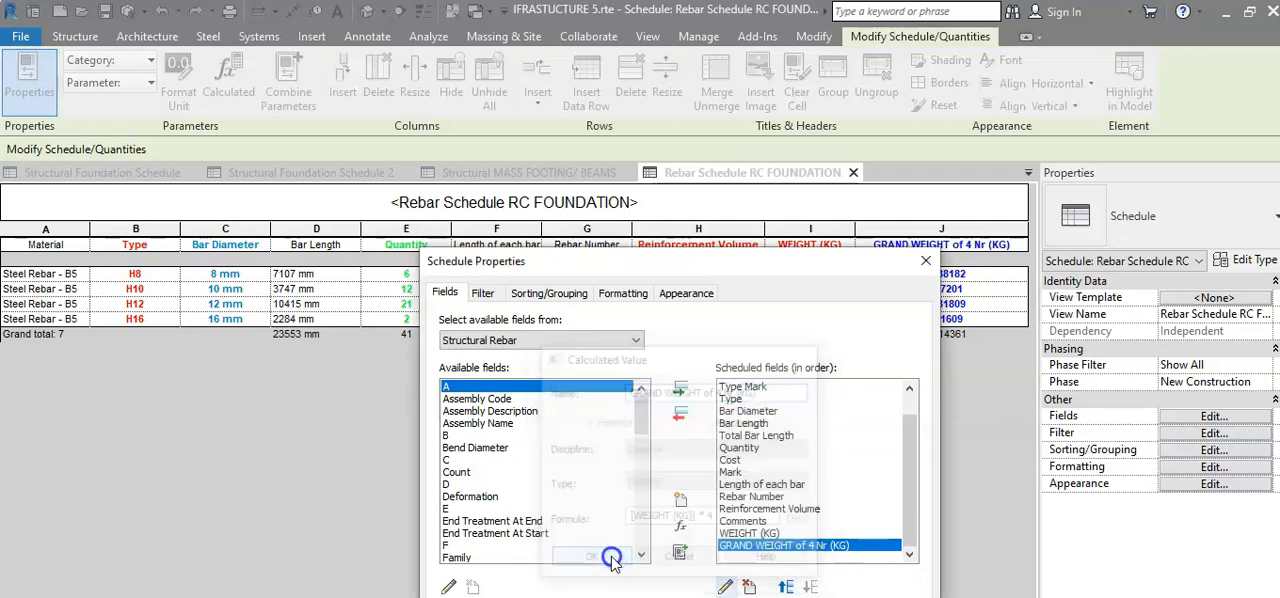
key("Return")
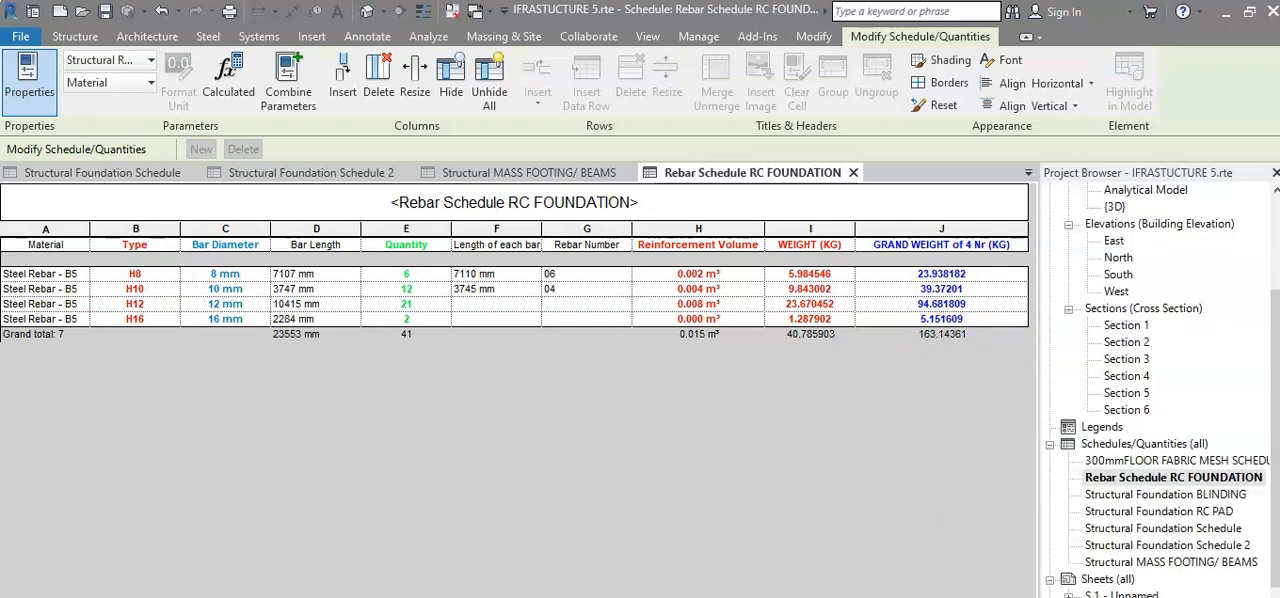
Find the project's sheets below the schedules and open sheet S.1 - Unnamed.
left_click(1272, 327)
mouse_move(1273, 327)
left_mouse_down()
mouse_move(1270, 309)
mouse_move(1269, 328)
left_mouse_up()
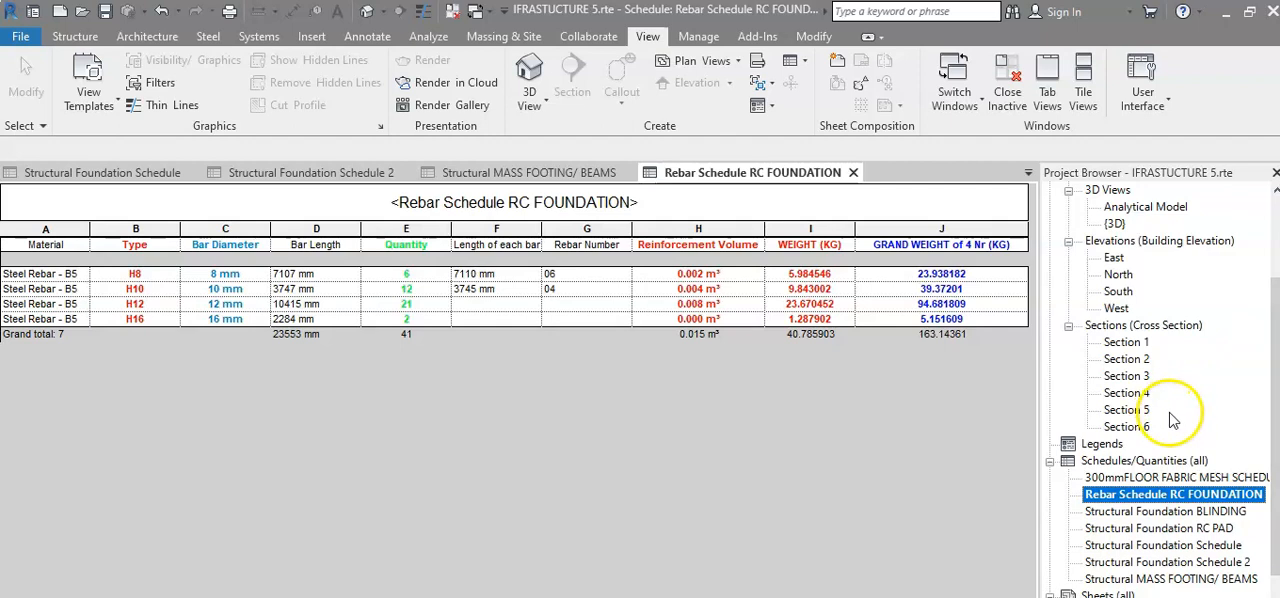
left_click_drag(1278, 378, 1278, 413)
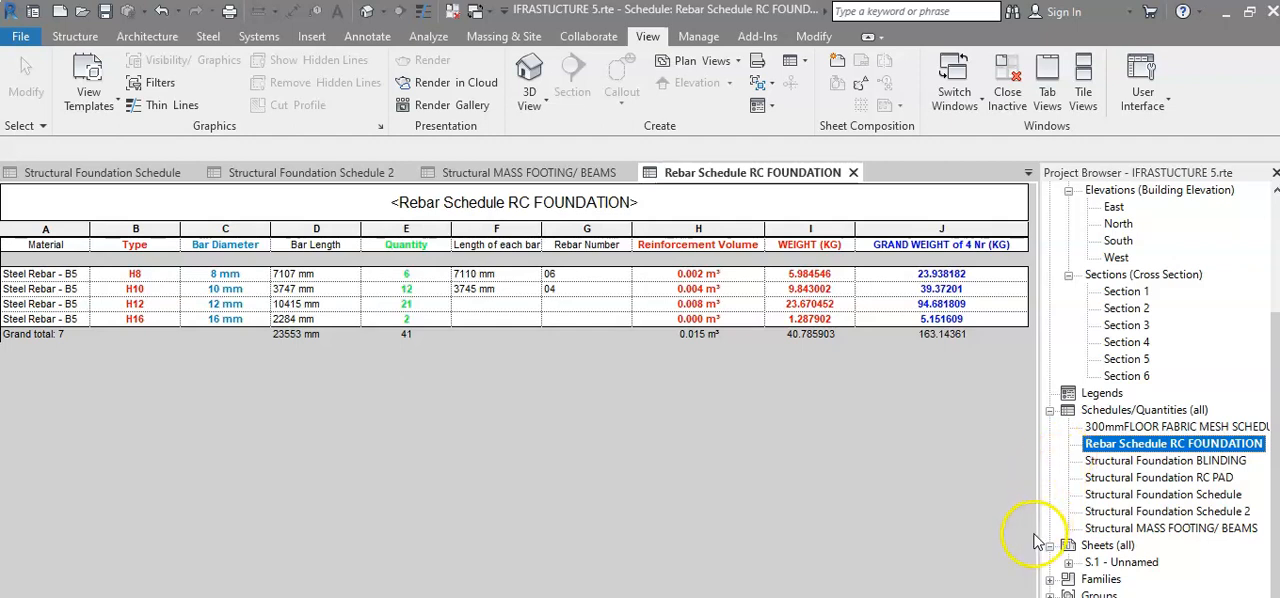
left_click(1097, 563)
double_click(1097, 563)
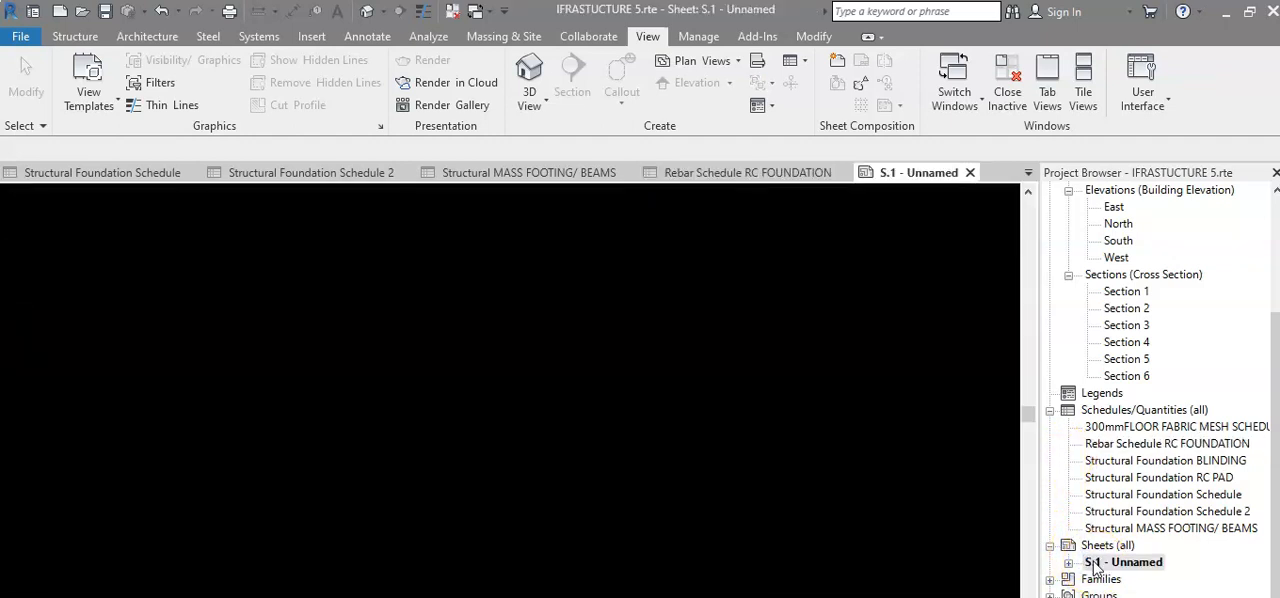
Examine the 3D view and the South elevation placed on sheet S.1.
scroll(870, 497, "down", 1)
middle_click_drag(835, 475, 839, 416)
scroll(534, 443, "up", 2)
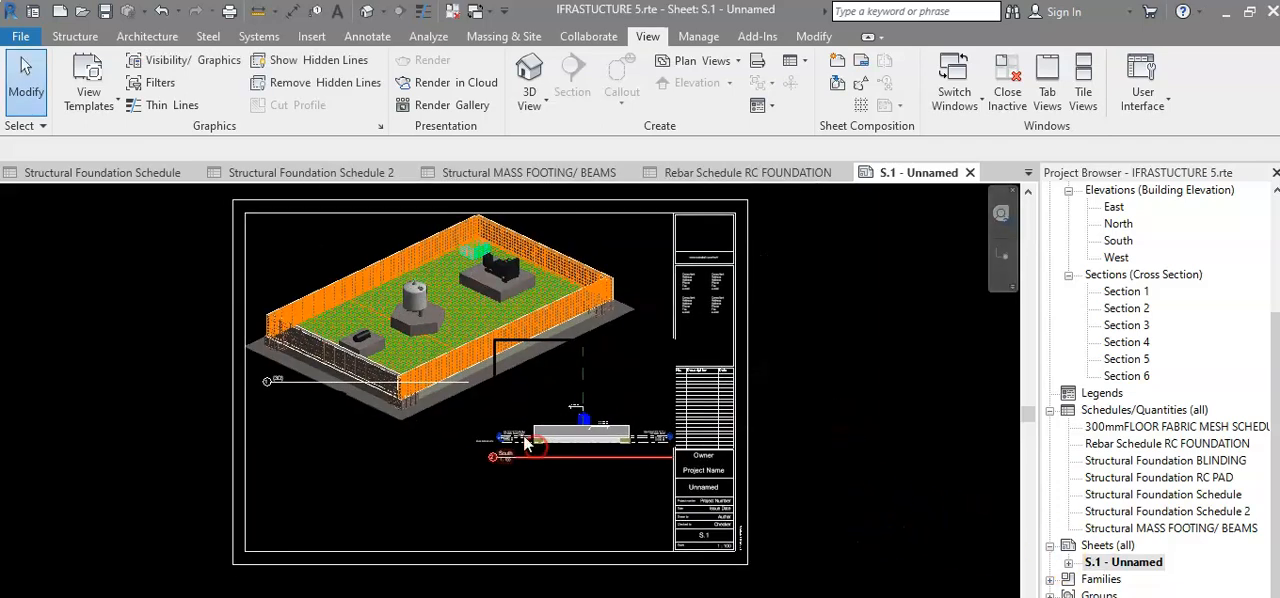
scroll(465, 382, "down", 1)
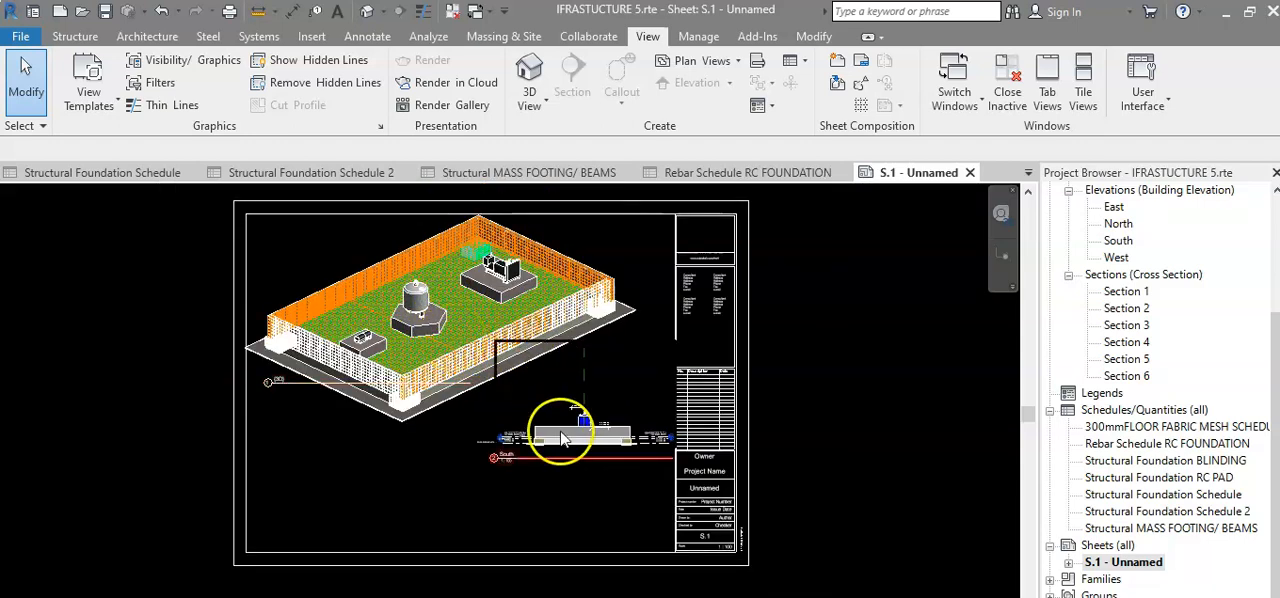
scroll(575, 442, "up", 4)
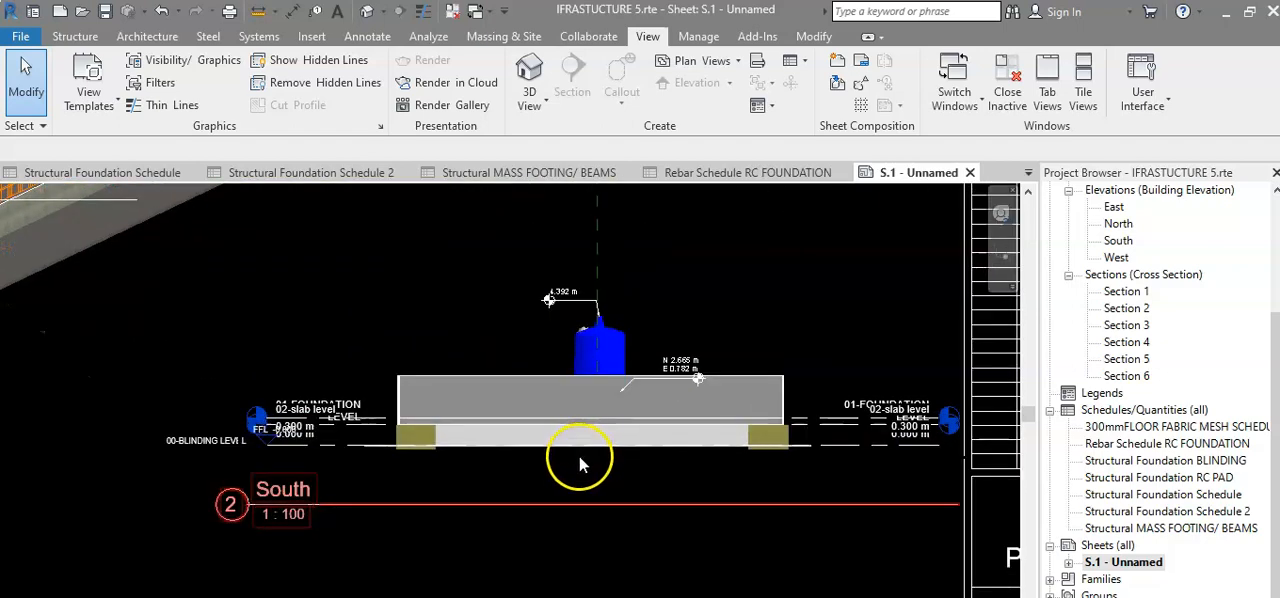
scroll(579, 449, "down", 3)
middle_click_drag(593, 457, 606, 469)
scroll(606, 469, "down", 5)
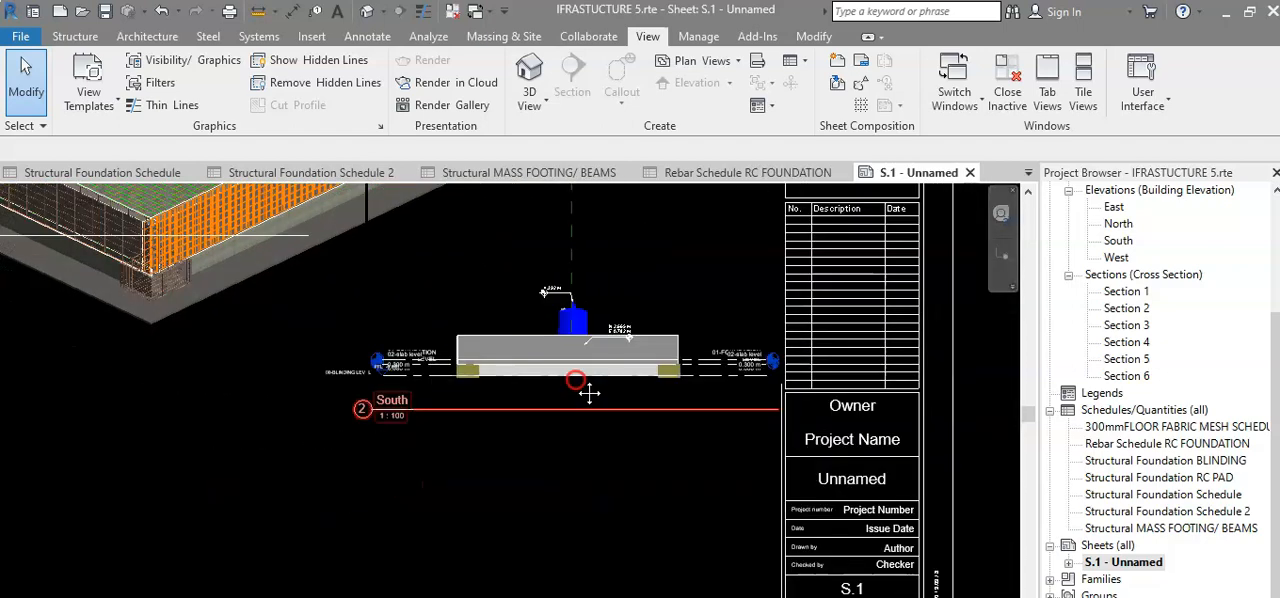
middle_click_drag(600, 432, 617, 457)
Place the 300mmFLOOR FABRIC MESH SCHEDULE below the 3D view and the Rebar Schedule RC FOUNDATION below the South elevation on the sheet.
double_click(1110, 427)
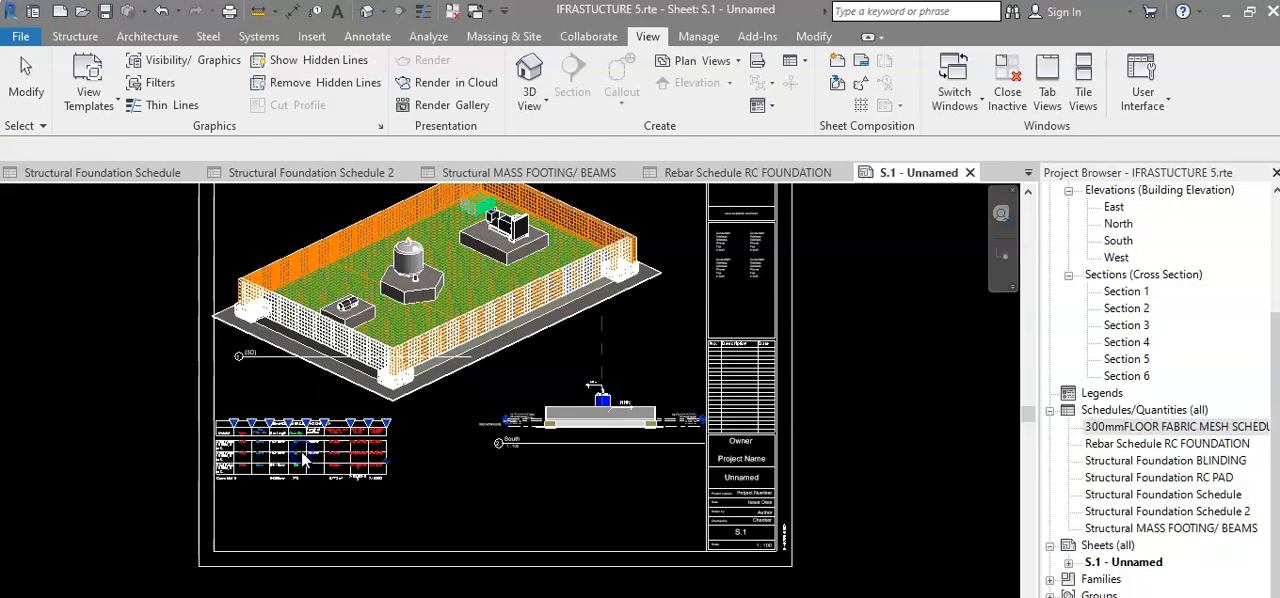
left_click(305, 436)
left_click(1100, 443)
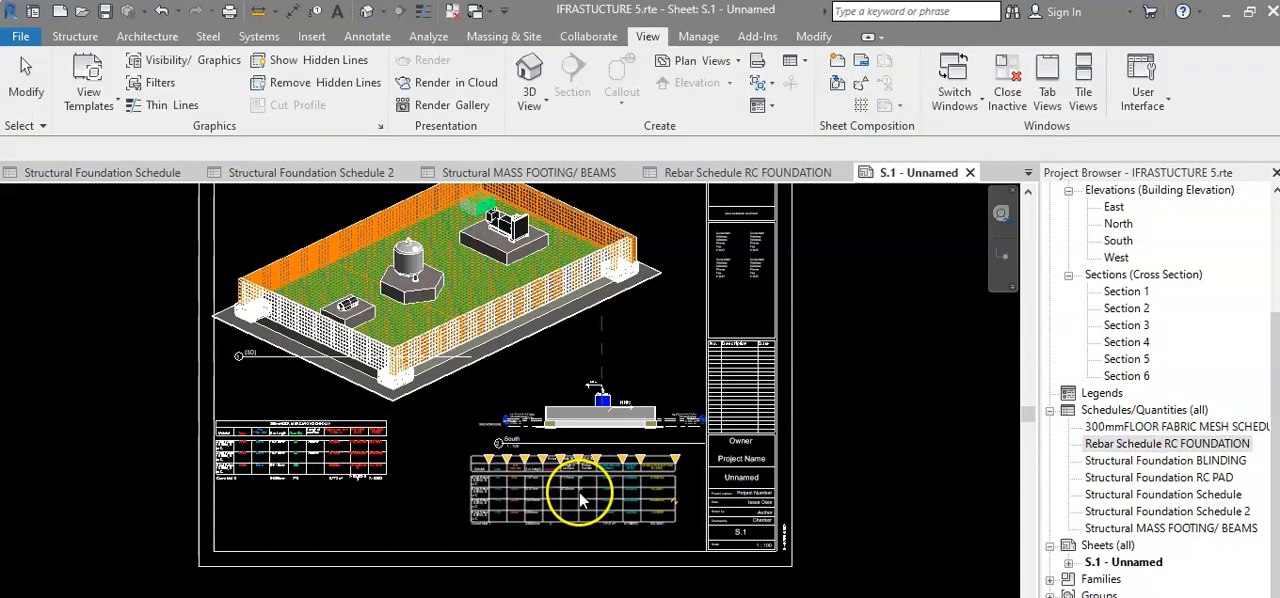
left_click(535, 510)
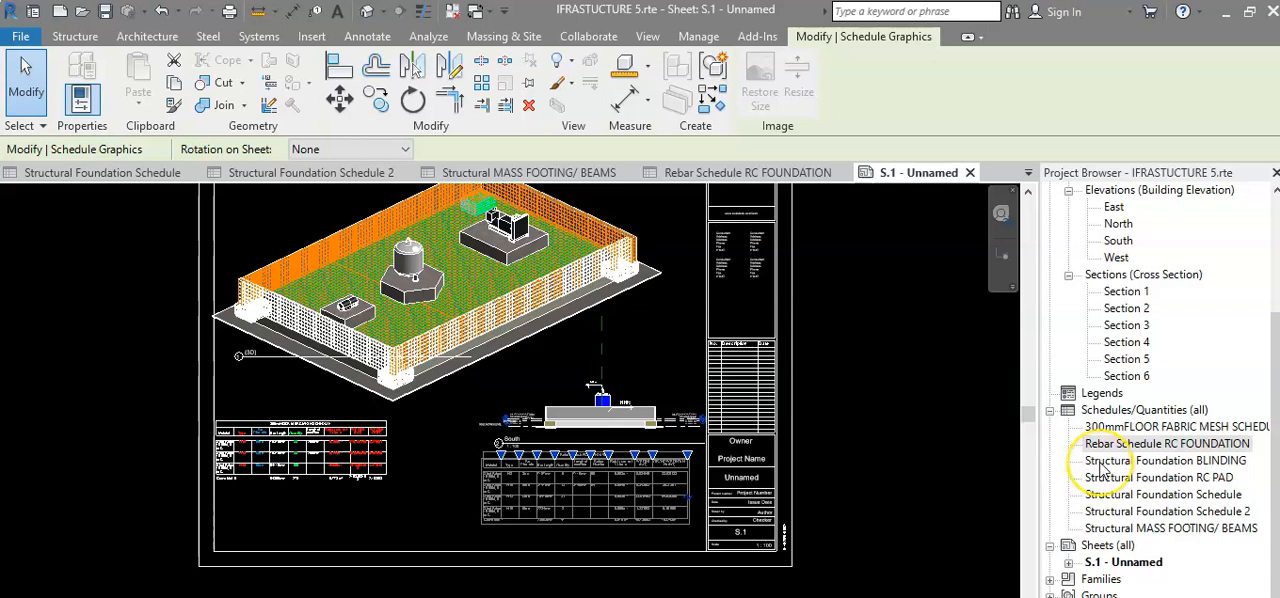
Place the Structural Foundation RC PAD schedule below the fabric mesh schedule on the sheet and align their right edges.
left_click_drag(1100, 480, 549, 522)
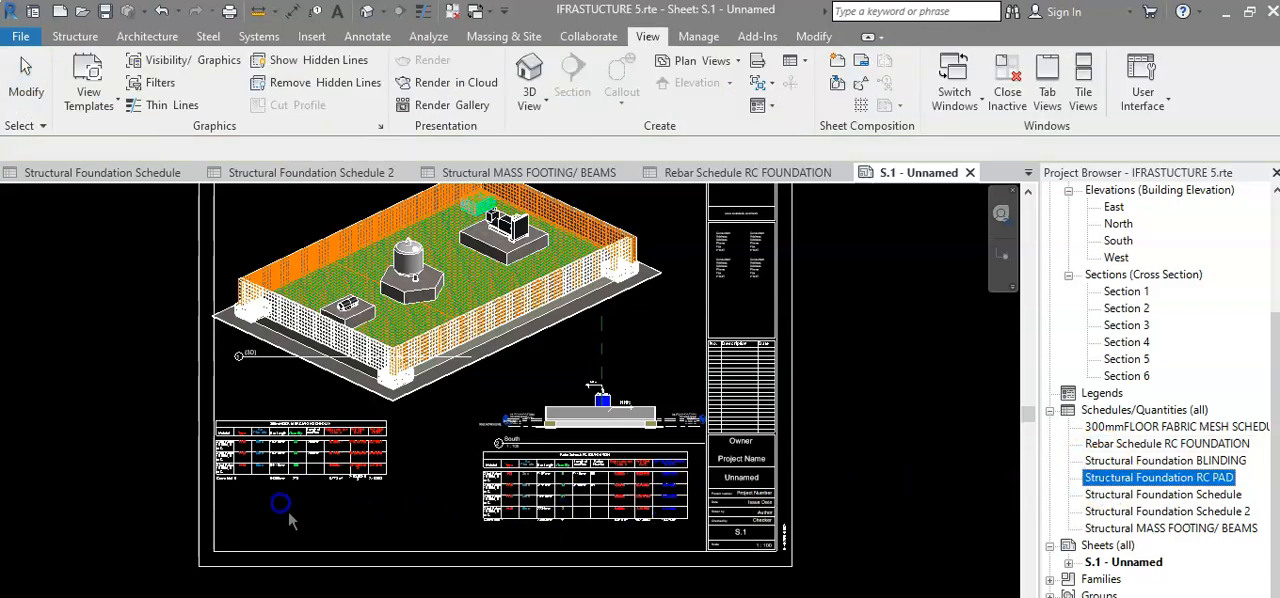
left_click_drag(241, 501, 300, 522)
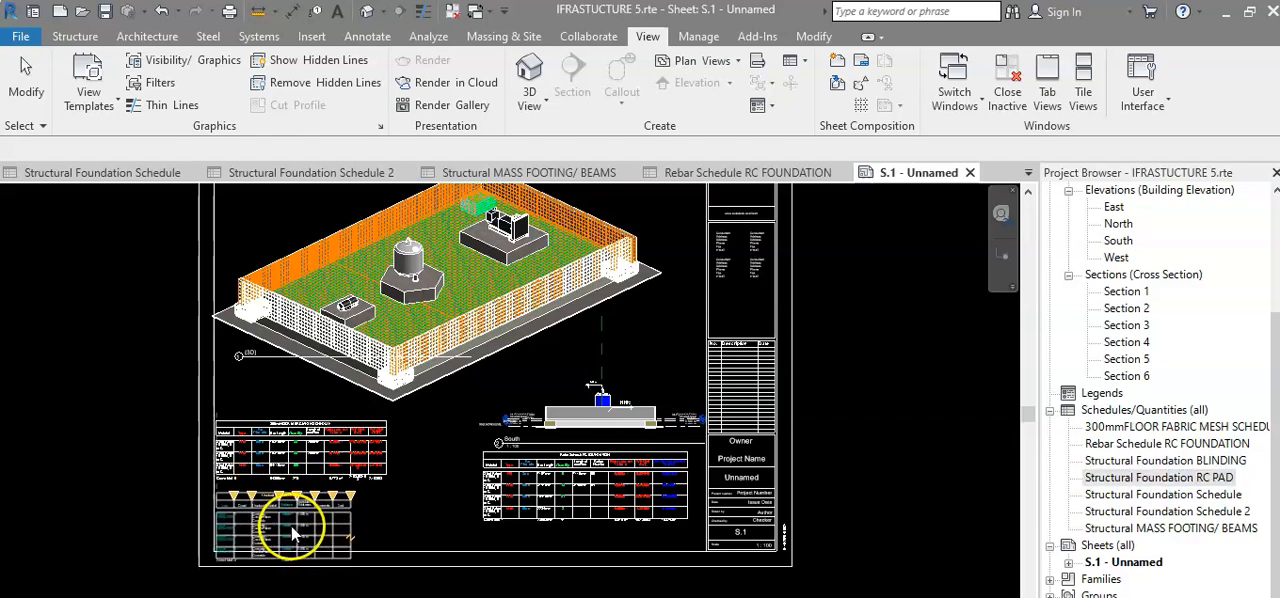
scroll(437, 484, "up", 2)
scroll(442, 488, "up", 2)
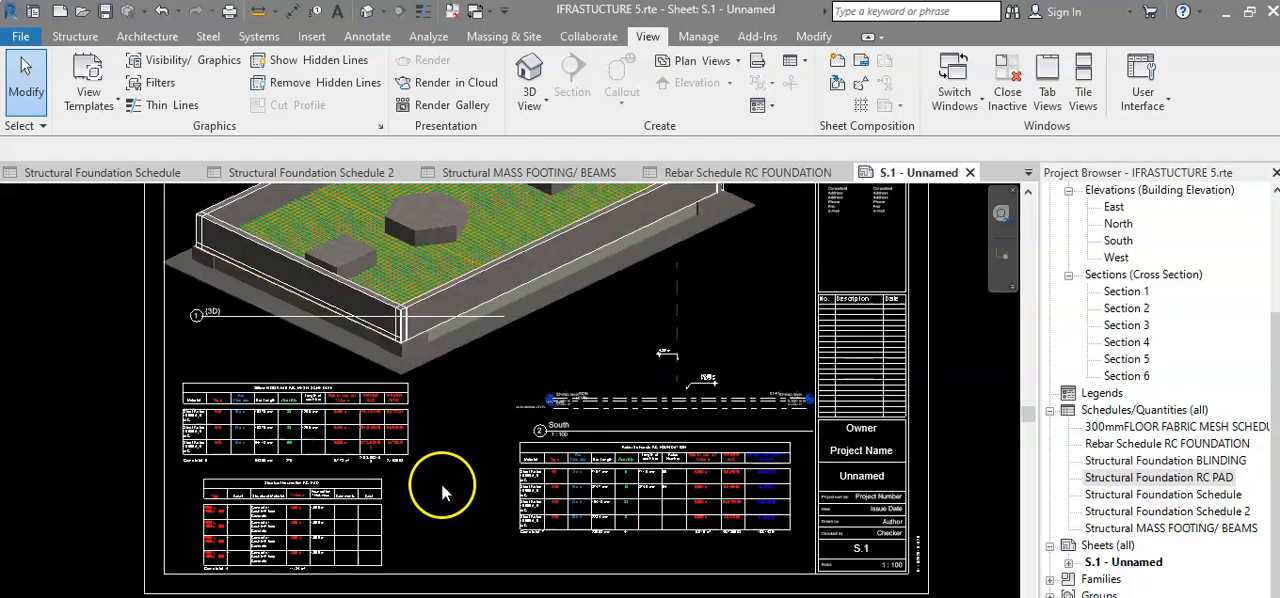
scroll(441, 488, "down", 2)
left_click(433, 463)
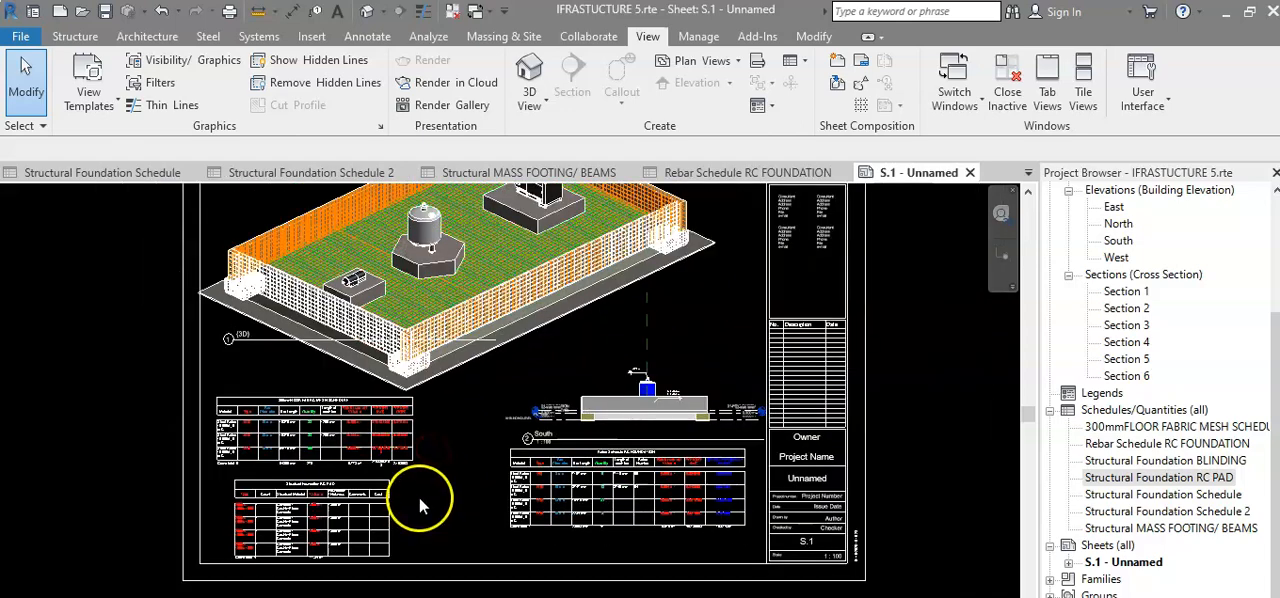
scroll(420, 498, "up", 3)
middle_click_drag(421, 499, 418, 453)
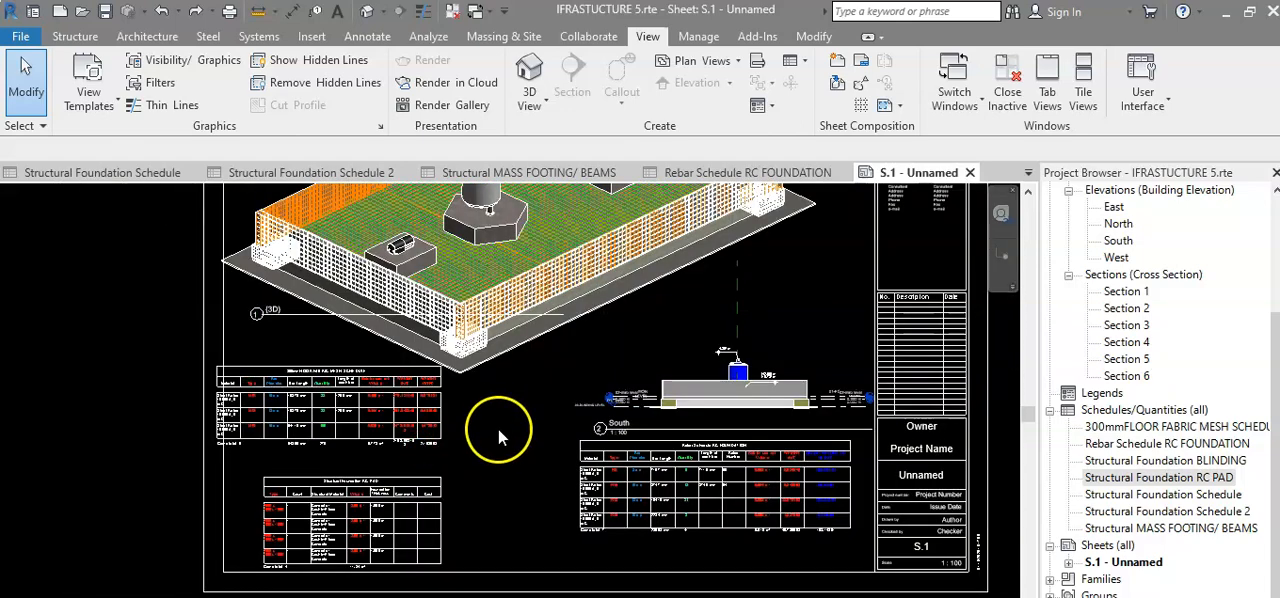
Examine the arrangement of the 3D view, South elevation and three schedules on the sheet.
scroll(498, 428, "down", 2)
scroll(501, 422, "up", 1)
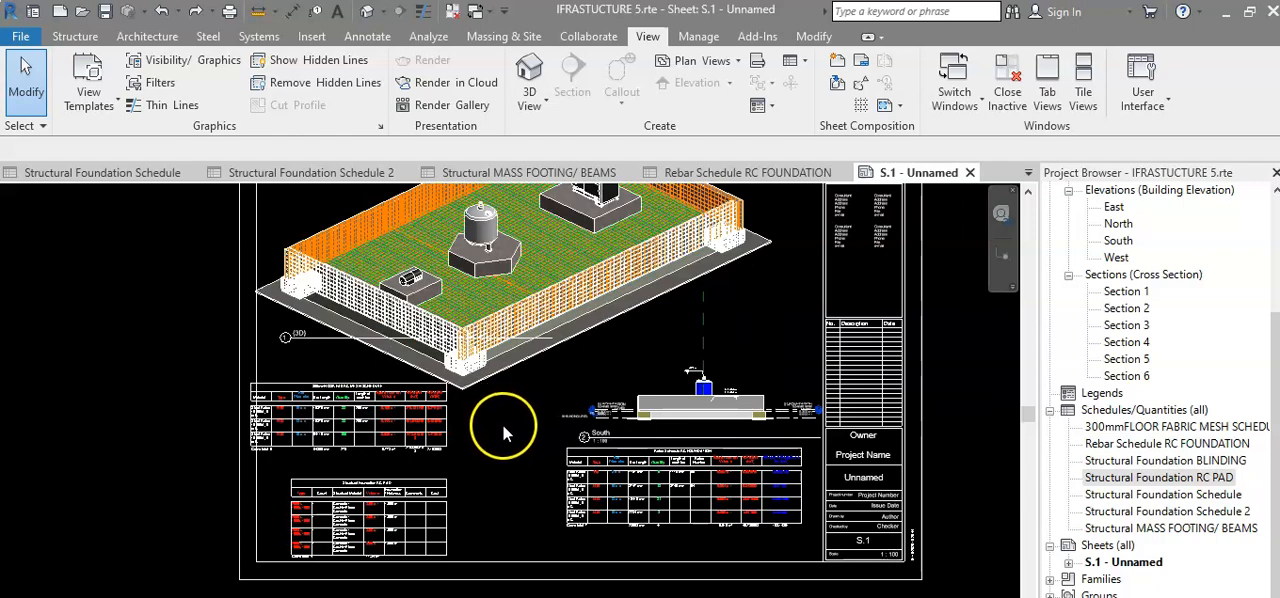
scroll(520, 415, "down", 2)
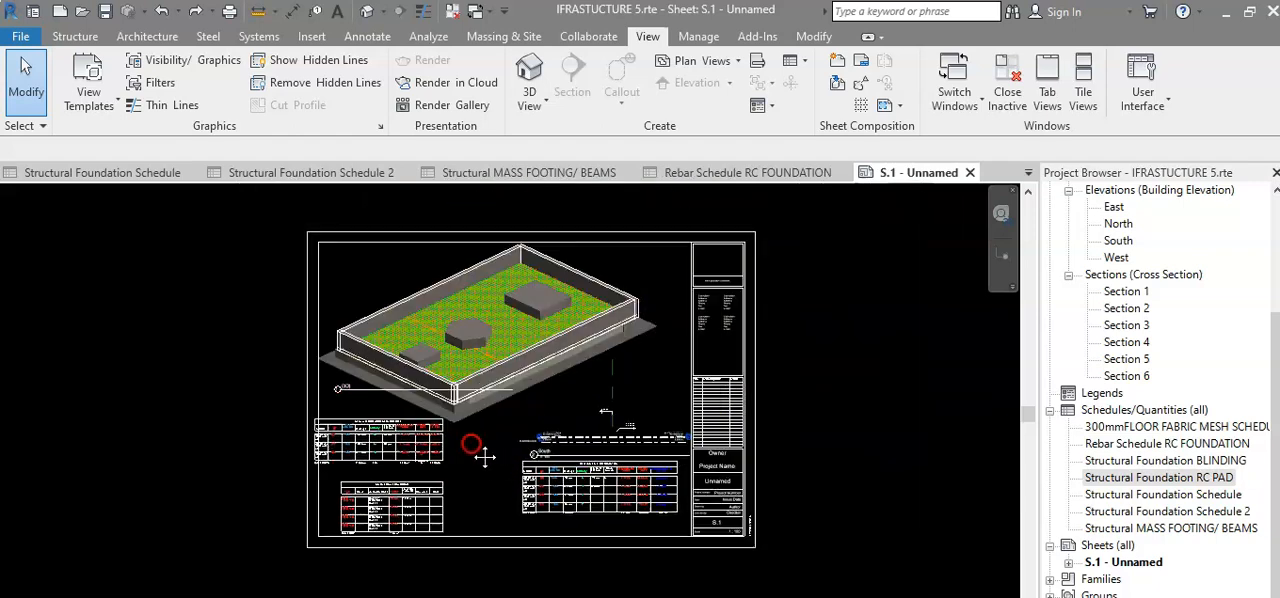
scroll(479, 421, "up", 2)
scroll(479, 421, "up", 1)
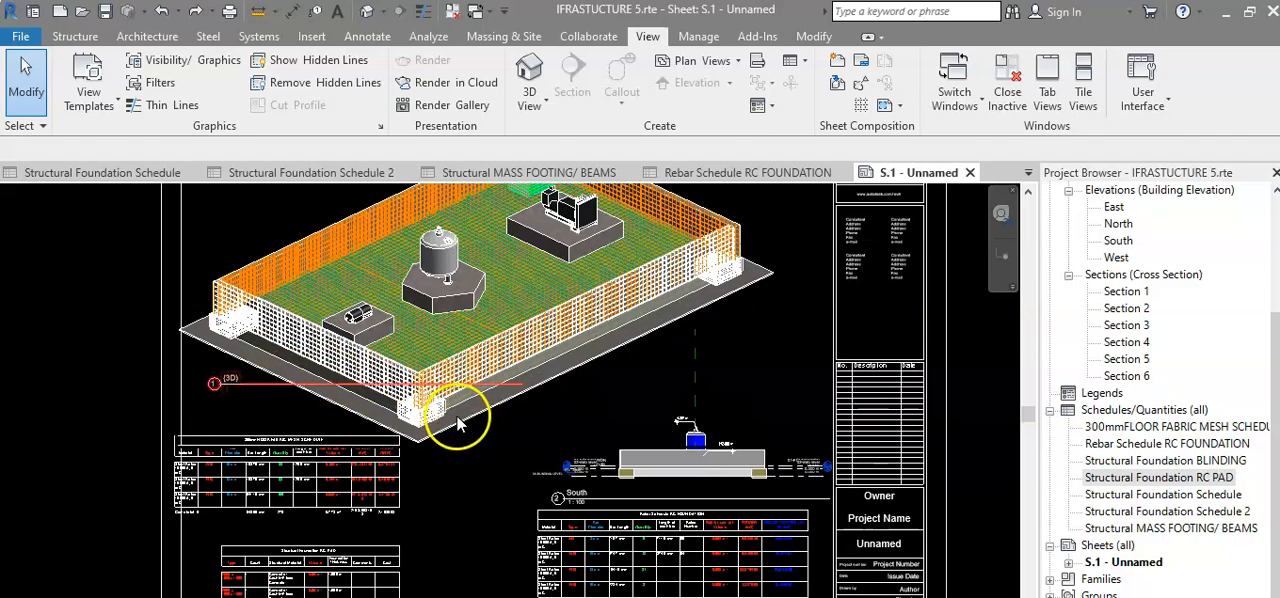
scroll(478, 432, "down", 2)
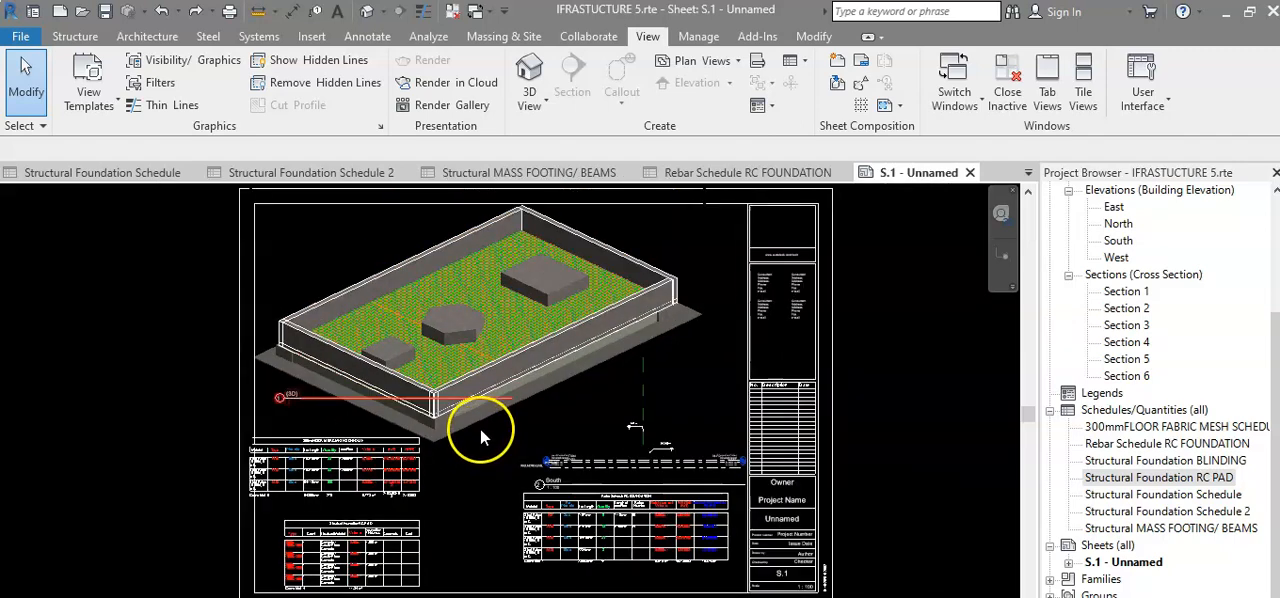
scroll(480, 428, "up", 3)
scroll(448, 472, "up", 2)
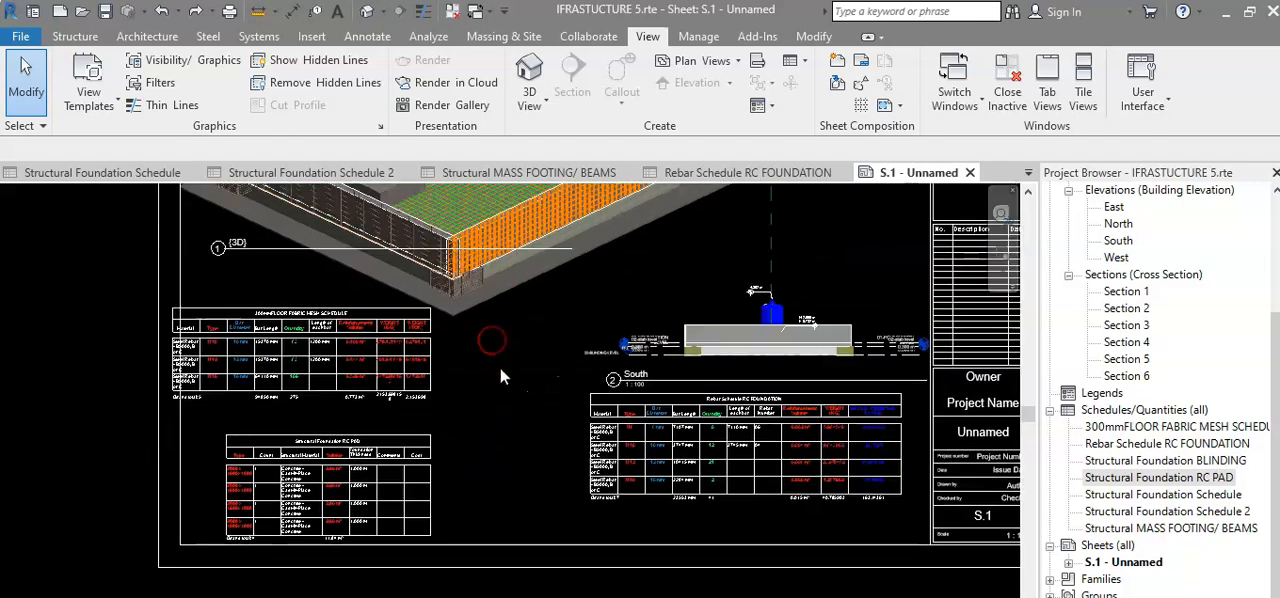
Examine the pad types, count and concrete volume totals in the Structural Foundation RC PAD schedule on the sheet.
scroll(272, 512, "up", 1)
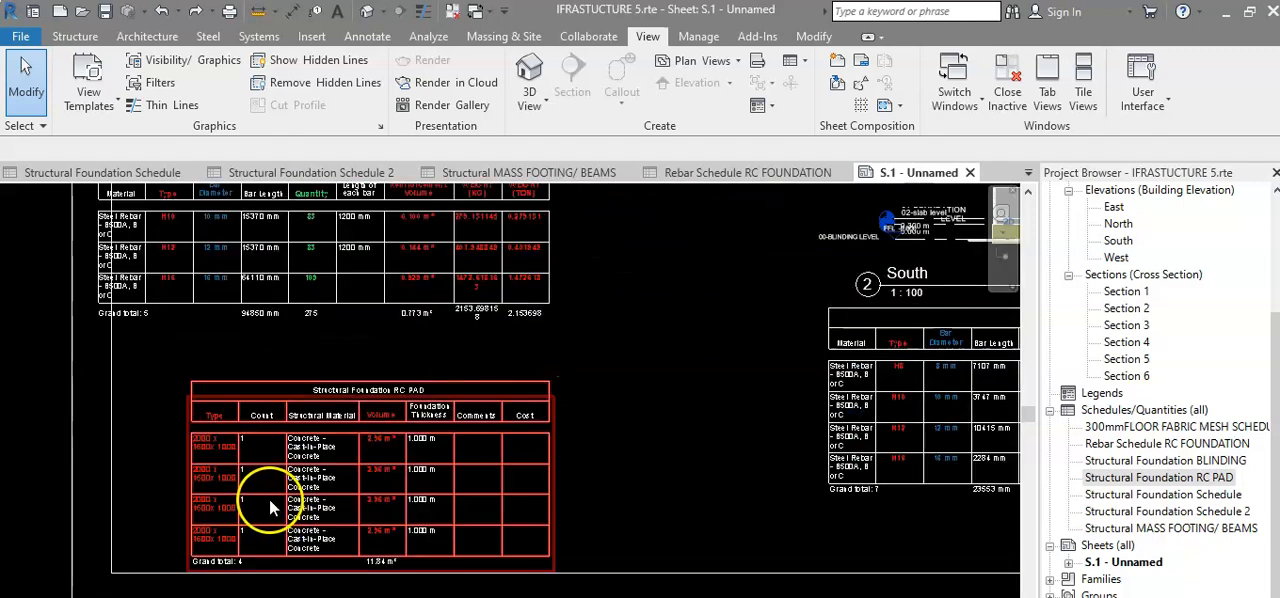
scroll(255, 558, "up", 2)
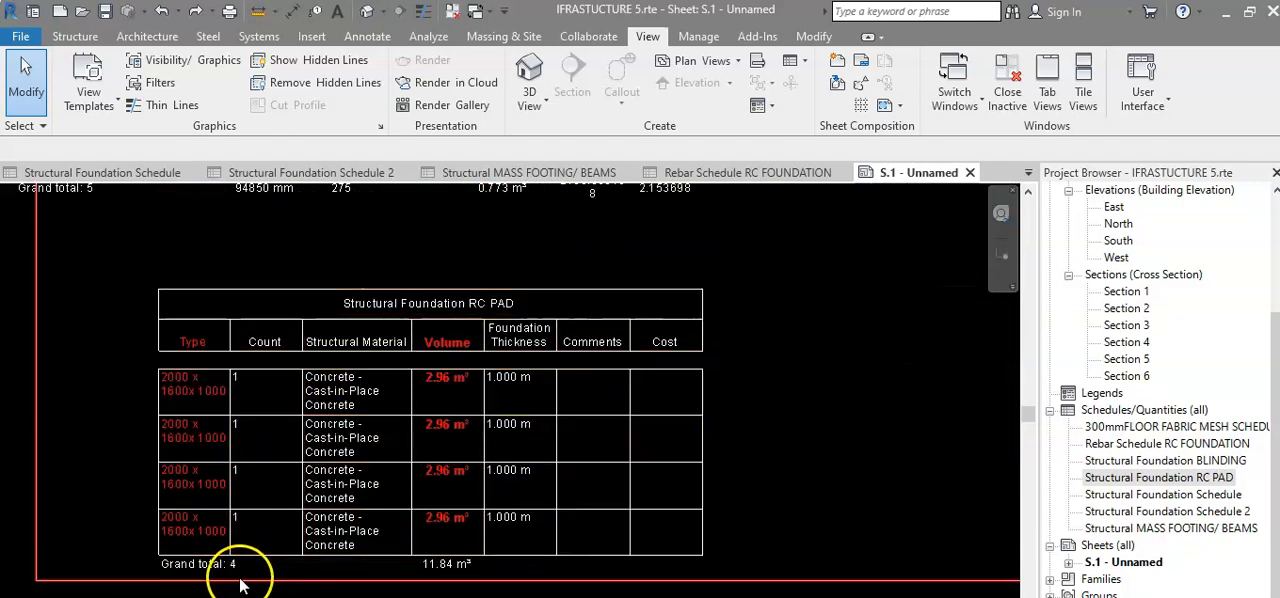
scroll(218, 578, "up", 3)
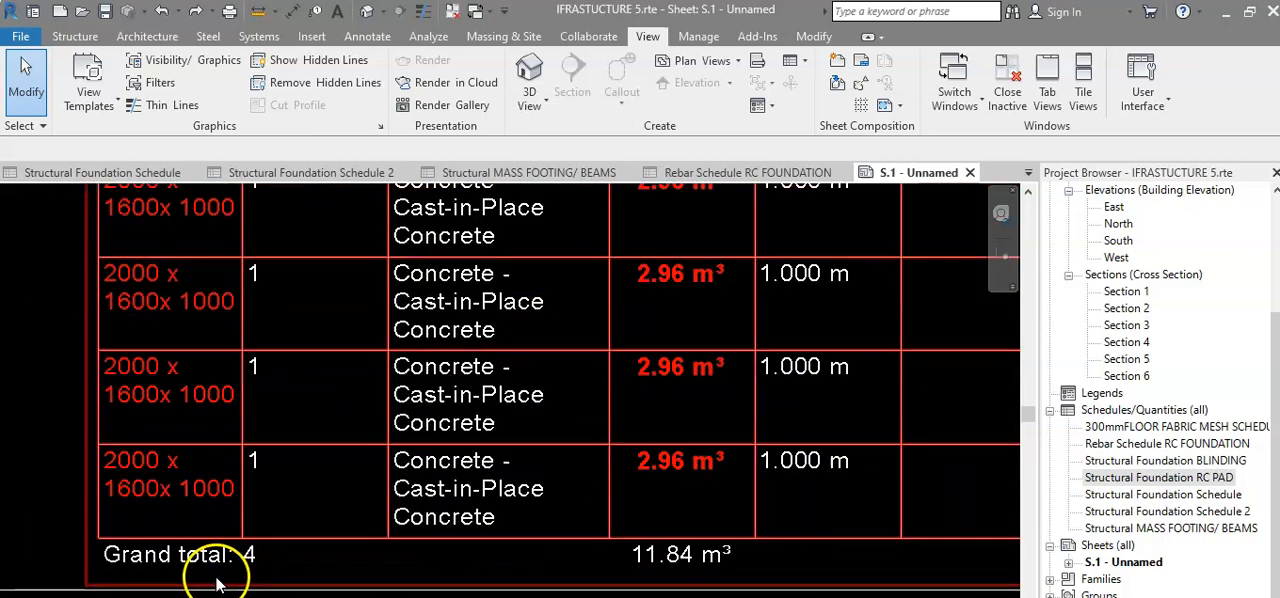
scroll(255, 575, "down", 2)
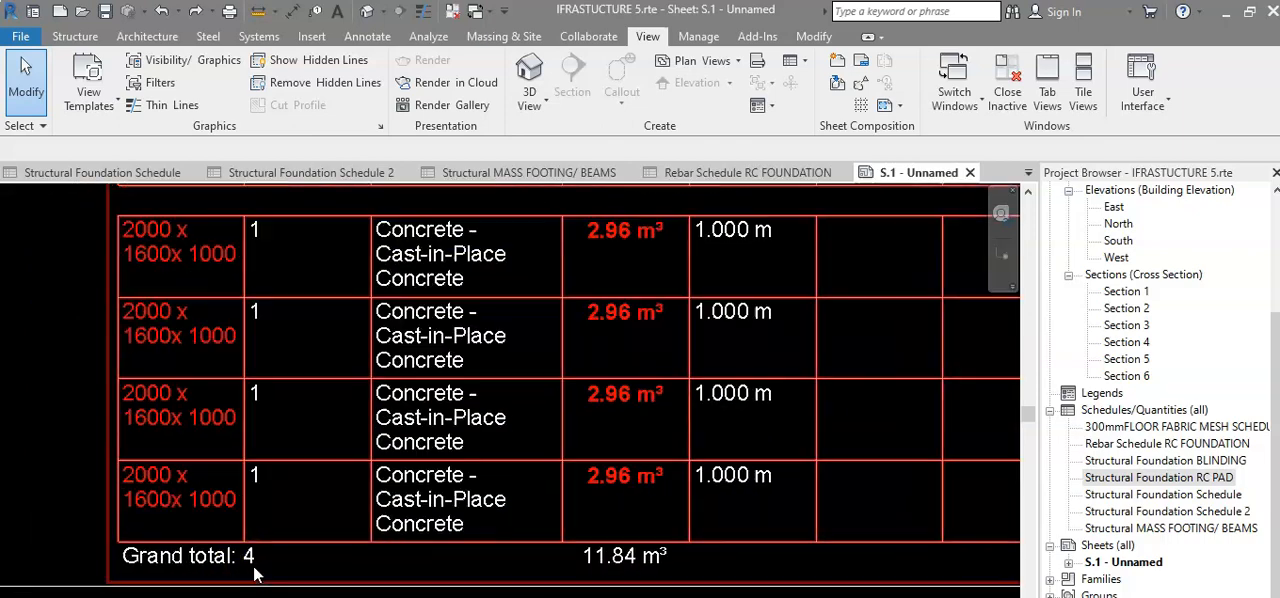
scroll(563, 571, "up", 3)
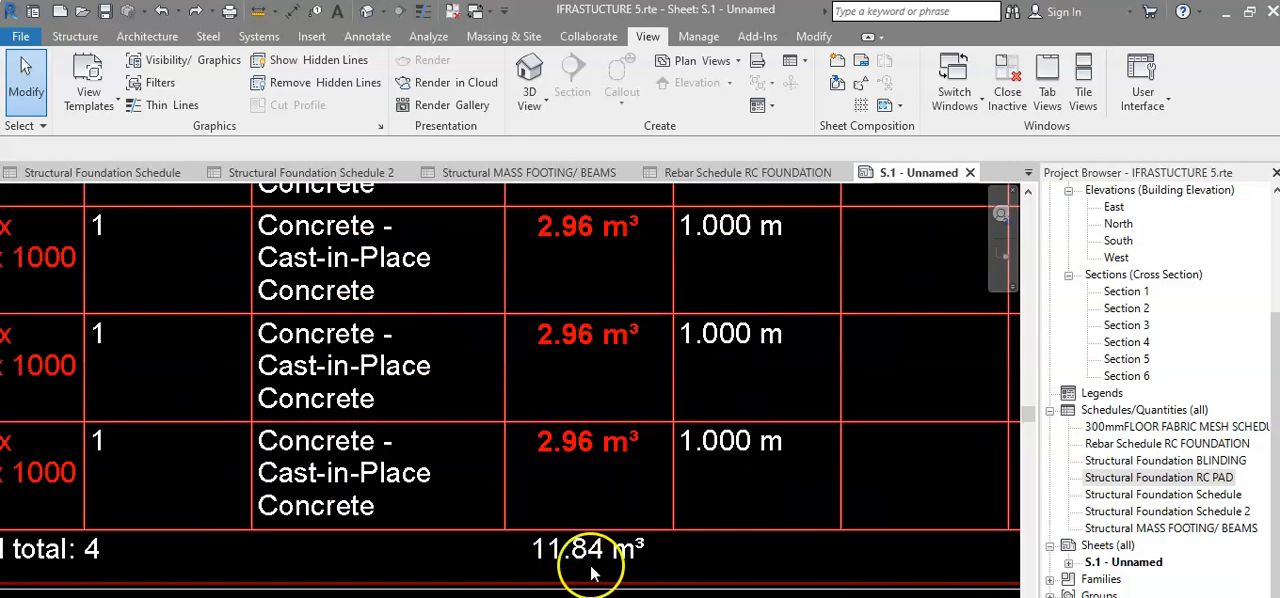
scroll(590, 578, "down", 4)
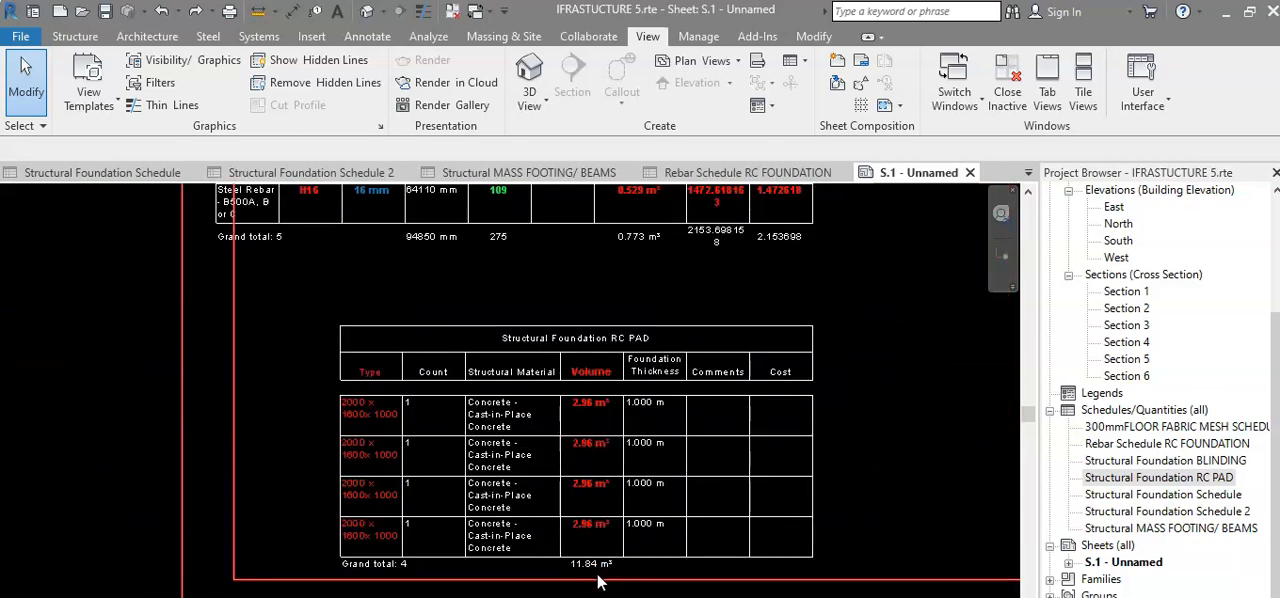
scroll(600, 580, "up", 1)
scroll(600, 578, "down", 4)
left_click(565, 497)
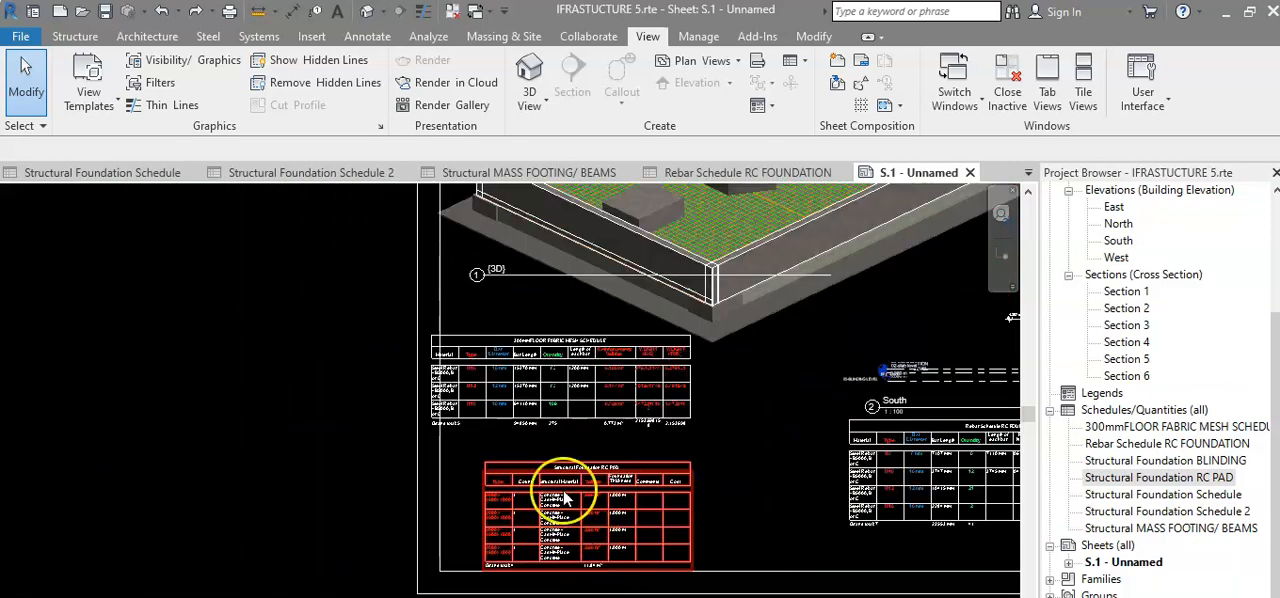
Activate the 3D view on the sheet and delete the RC pad foundation with its reinforcement at the model's nearest left corner.
middle_click_drag(563, 452, 527, 541)
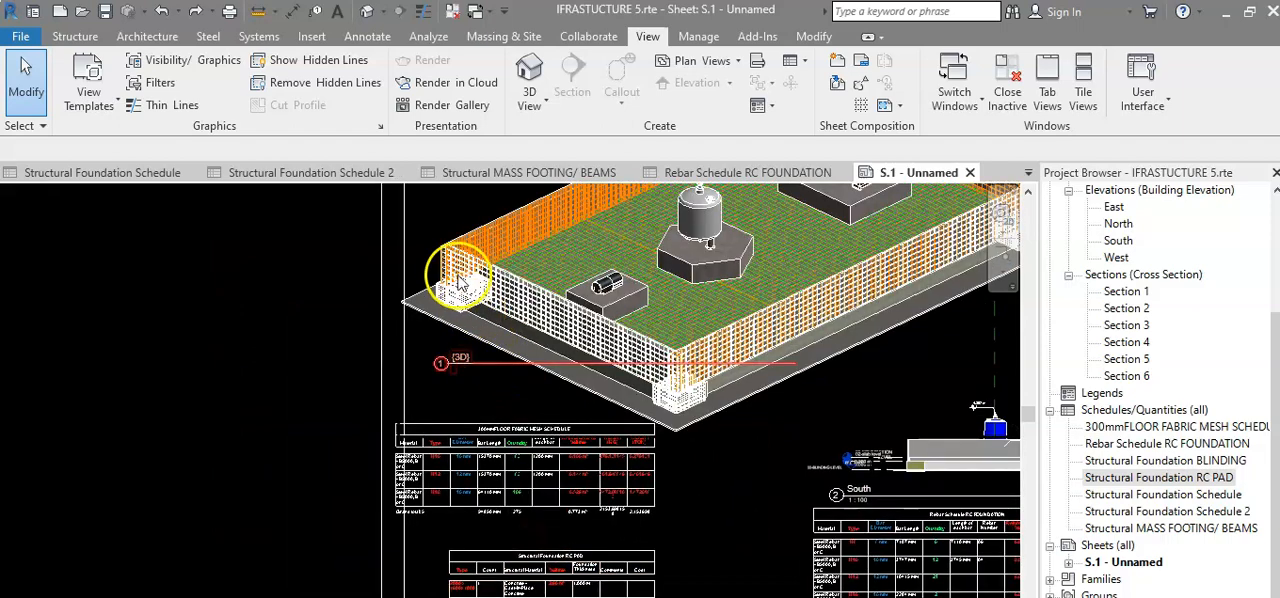
scroll(452, 272, "up", 2)
scroll(461, 346, "down", 3)
middle_click_drag(460, 351, 469, 417)
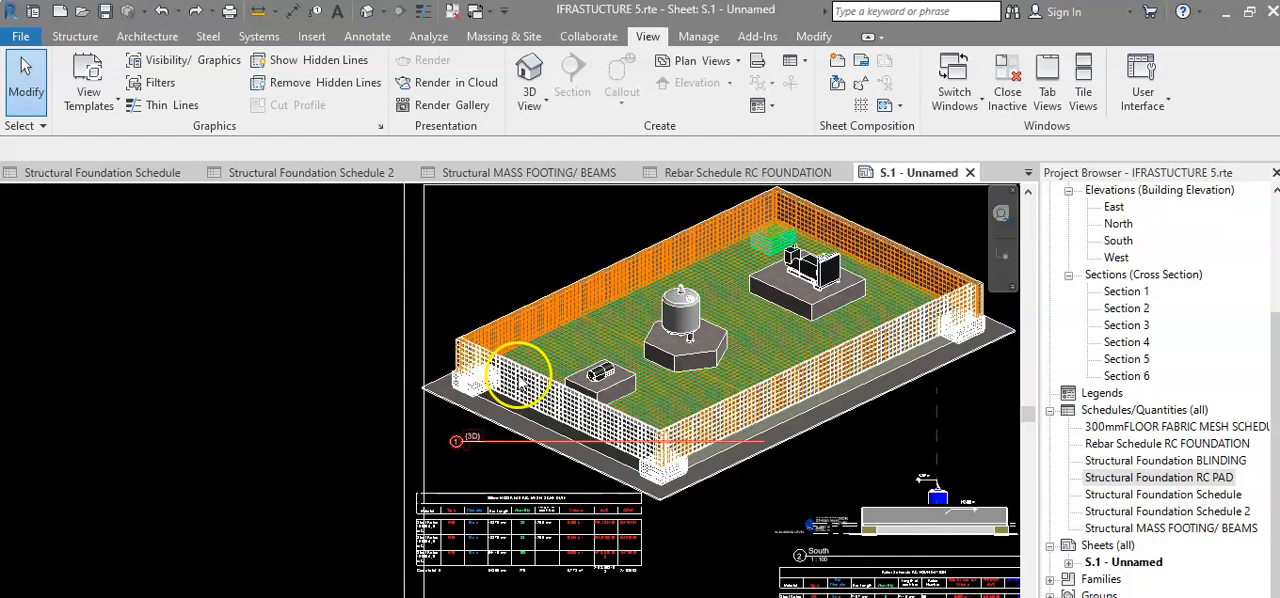
left_click(518, 378)
right_click(521, 378)
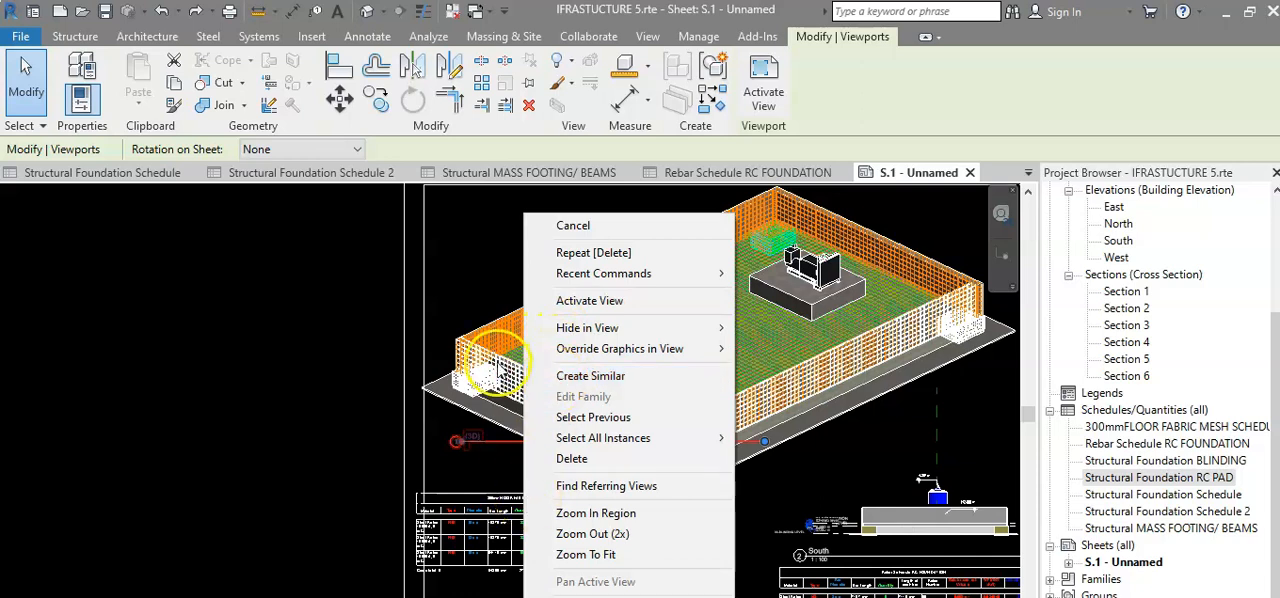
left_click(562, 302)
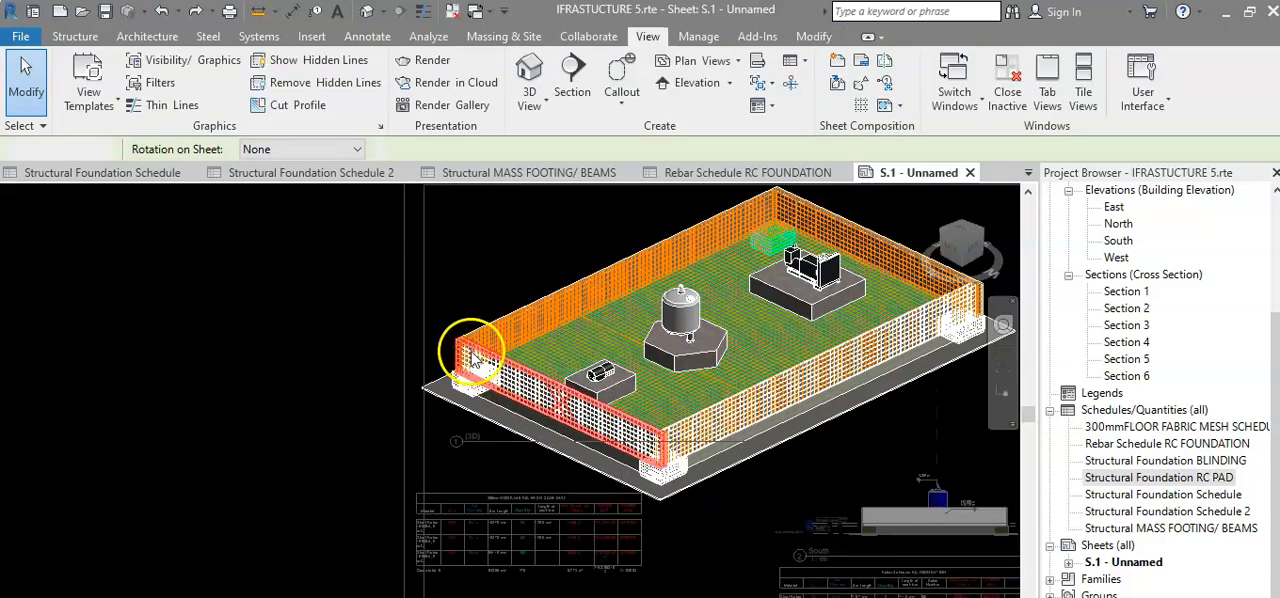
left_click_drag(362, 277, 543, 441)
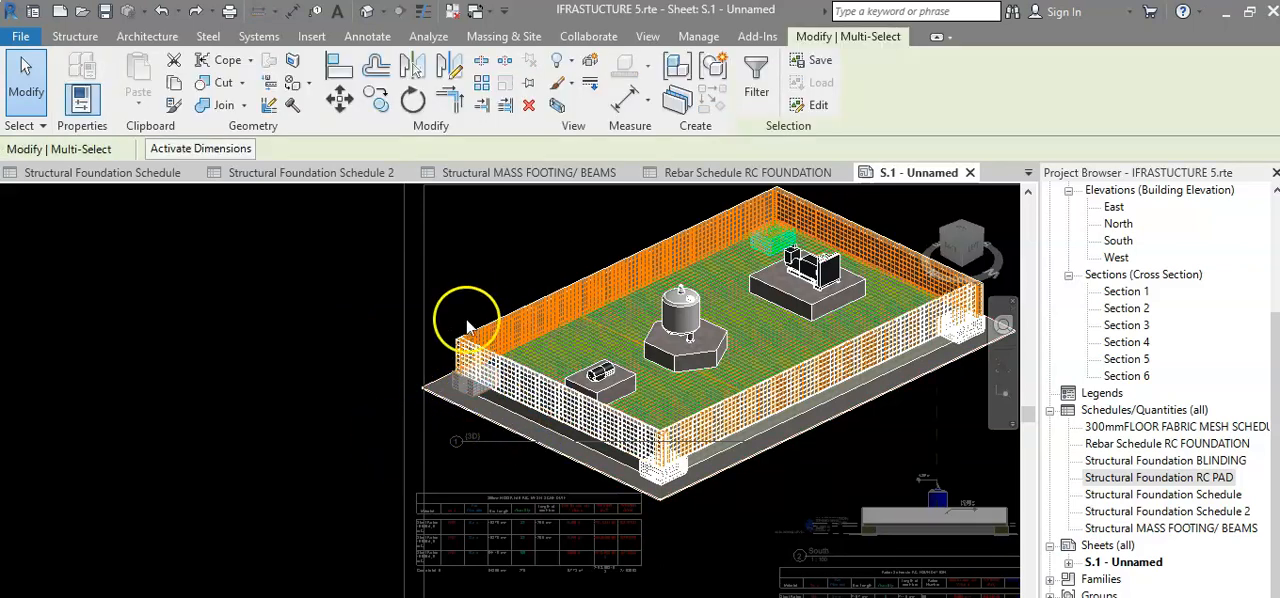
key("Delete")
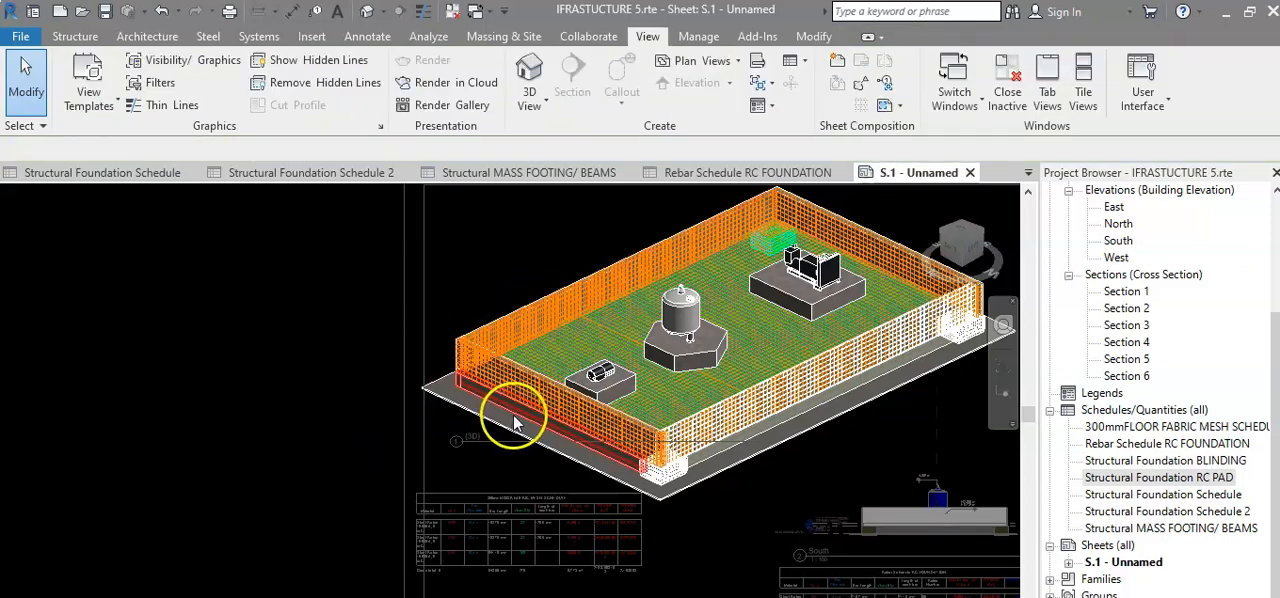
Deactivate the 3D view to return to editing the sheet.
scroll(519, 426, "down", 2)
middle_click_drag(530, 435, 535, 370)
scroll(480, 527, "up", 4)
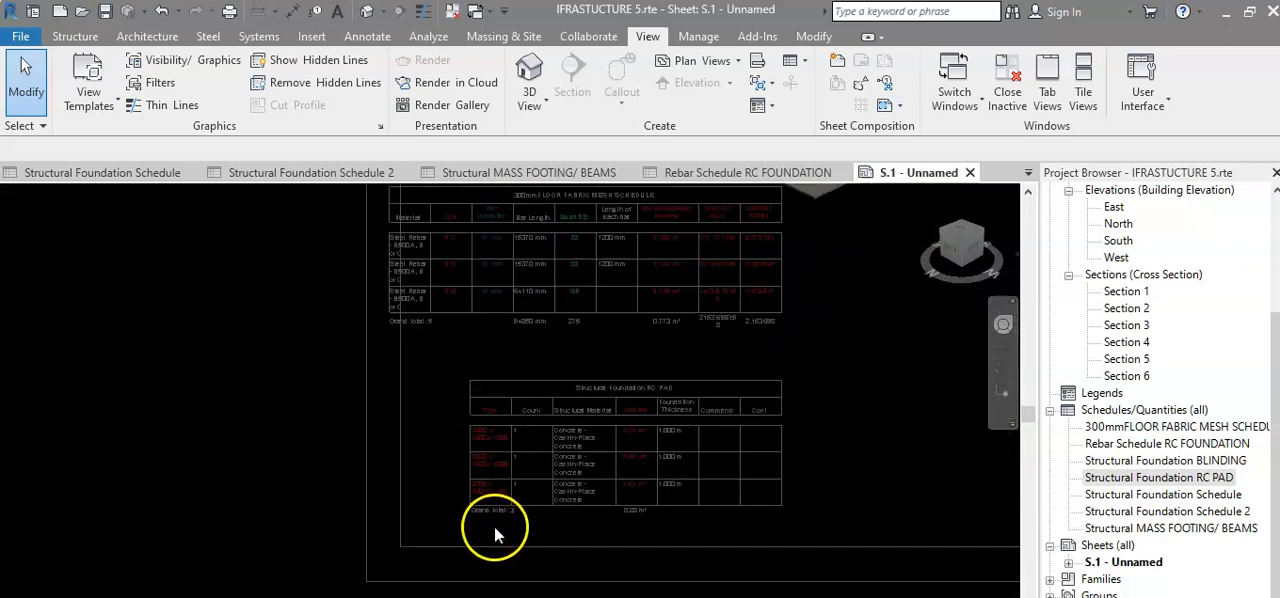
scroll(489, 531, "down", 3)
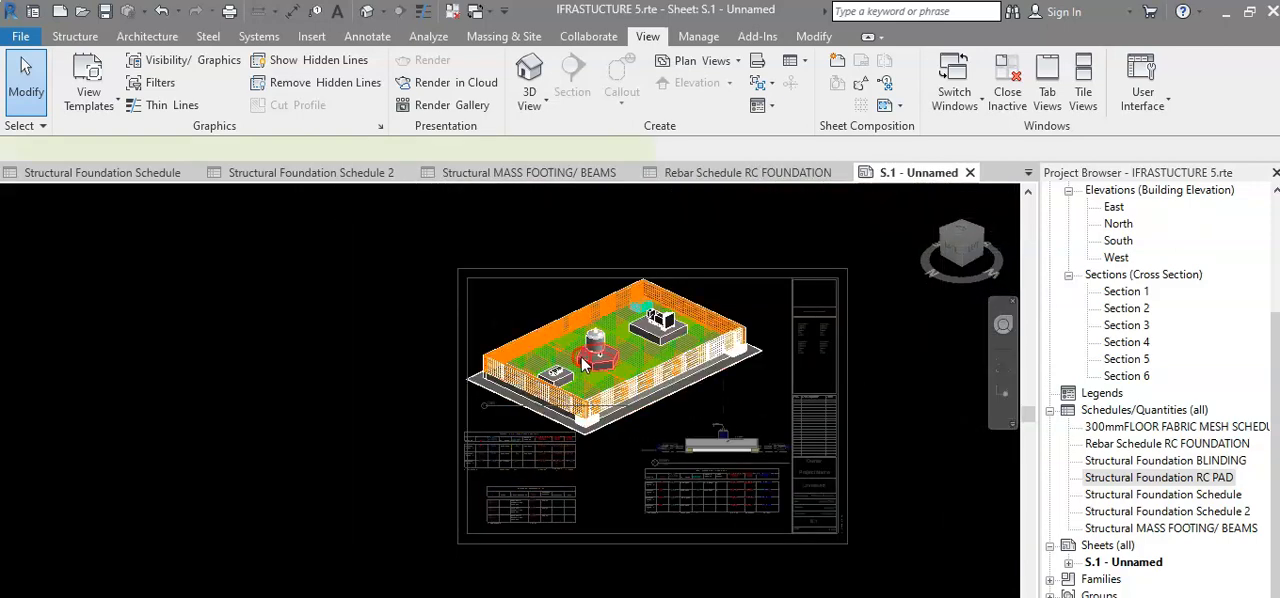
right_click(580, 370)
left_click(652, 253)
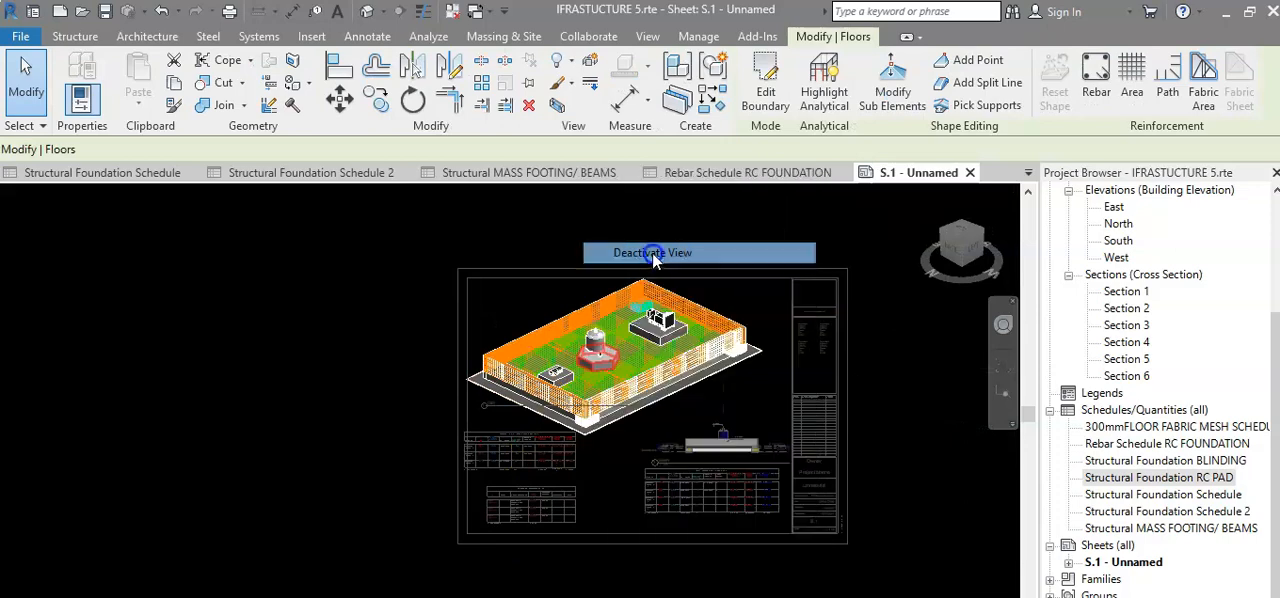
Examine the pad rows, grand total and concrete volume in the Structural Foundation RC PAD schedule on the sheet.
scroll(509, 525, "up", 3)
scroll(509, 519, "up", 5)
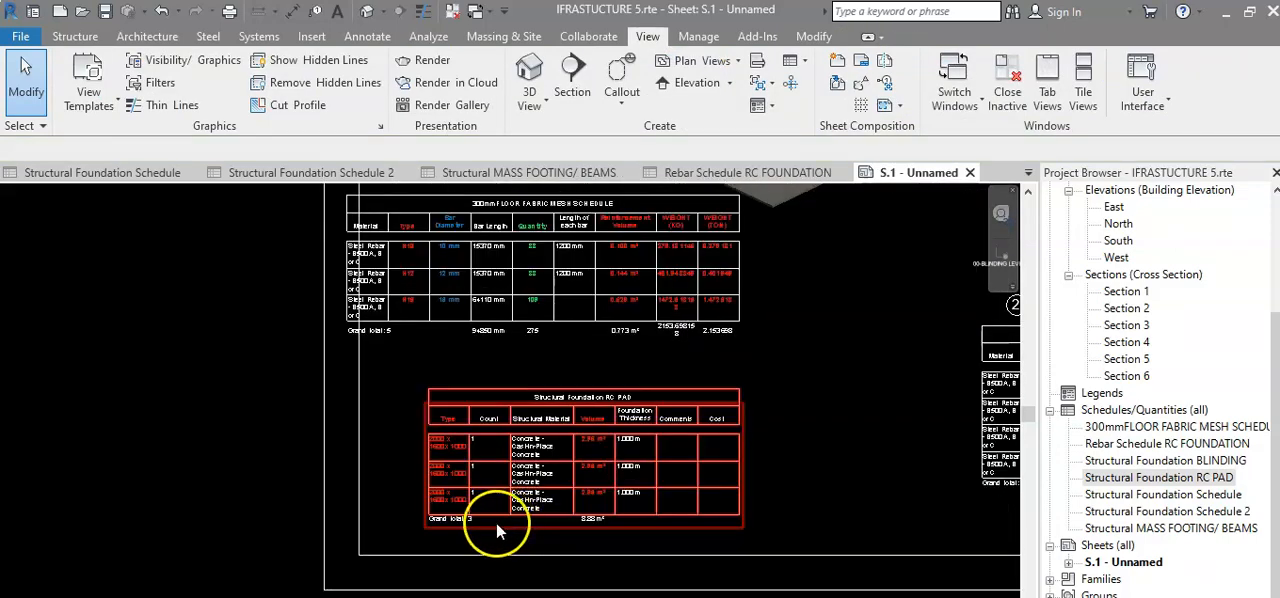
middle_click_drag(470, 535, 406, 543)
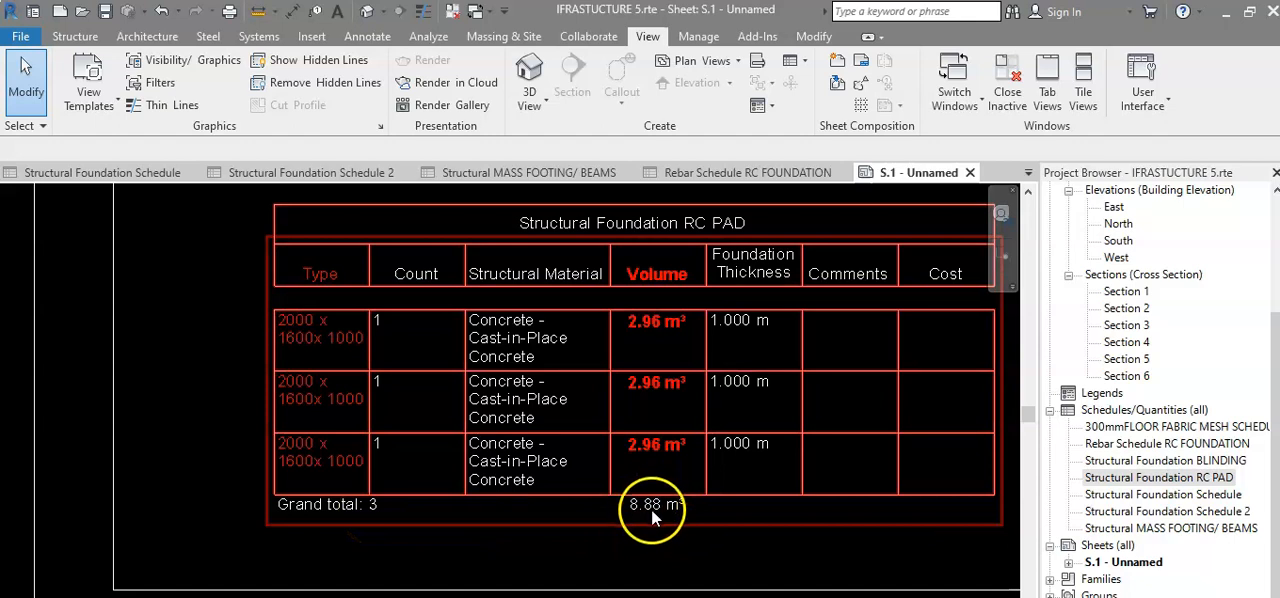
scroll(651, 512, "up", 2)
scroll(651, 516, "down", 2)
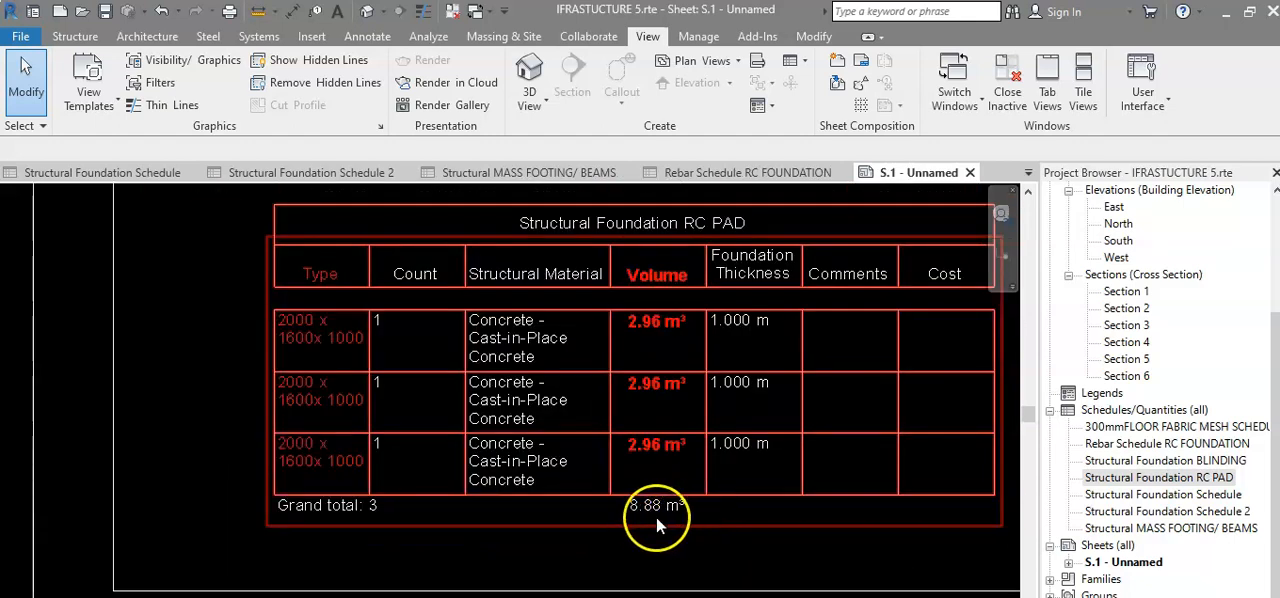
Undo the corner pad's deletion and the last shift of the Structural Foundation RC PAD schedule.
scroll(672, 518, "down", 4)
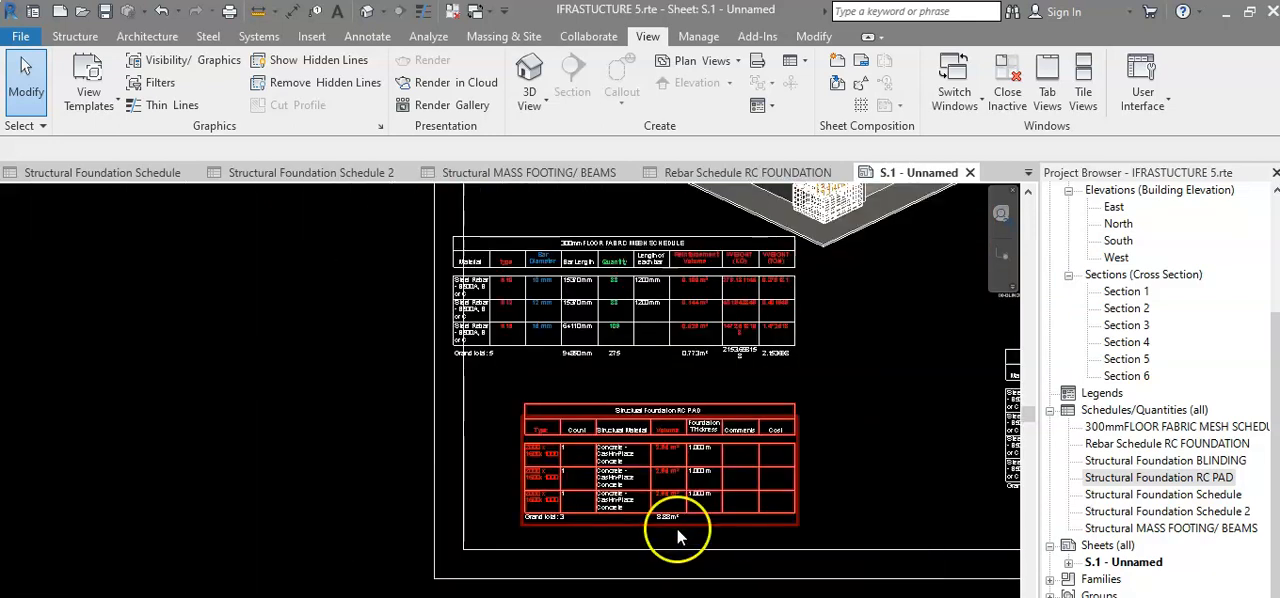
scroll(672, 525, "down", 4)
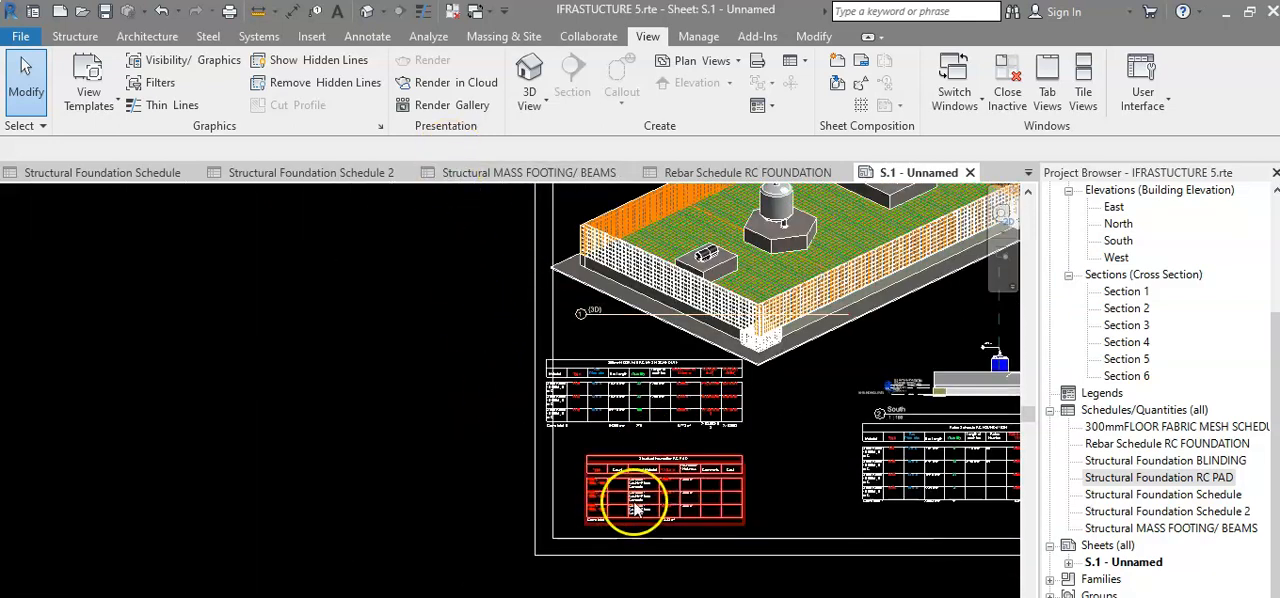
middle_click_drag(684, 431, 666, 453)
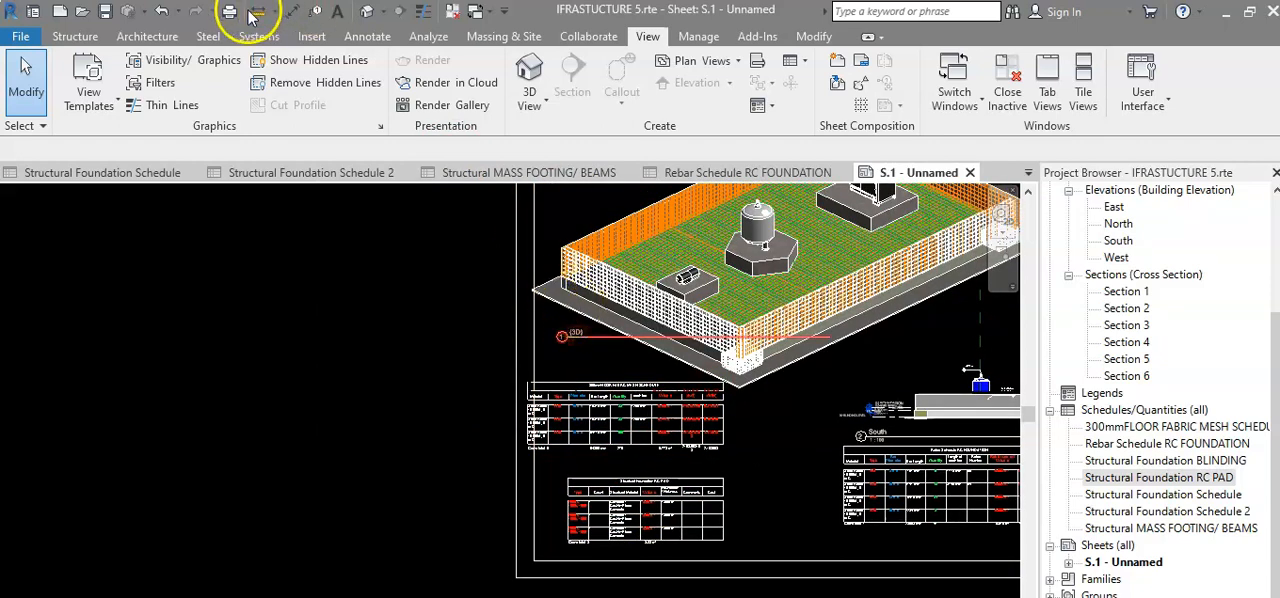
left_click(160, 12)
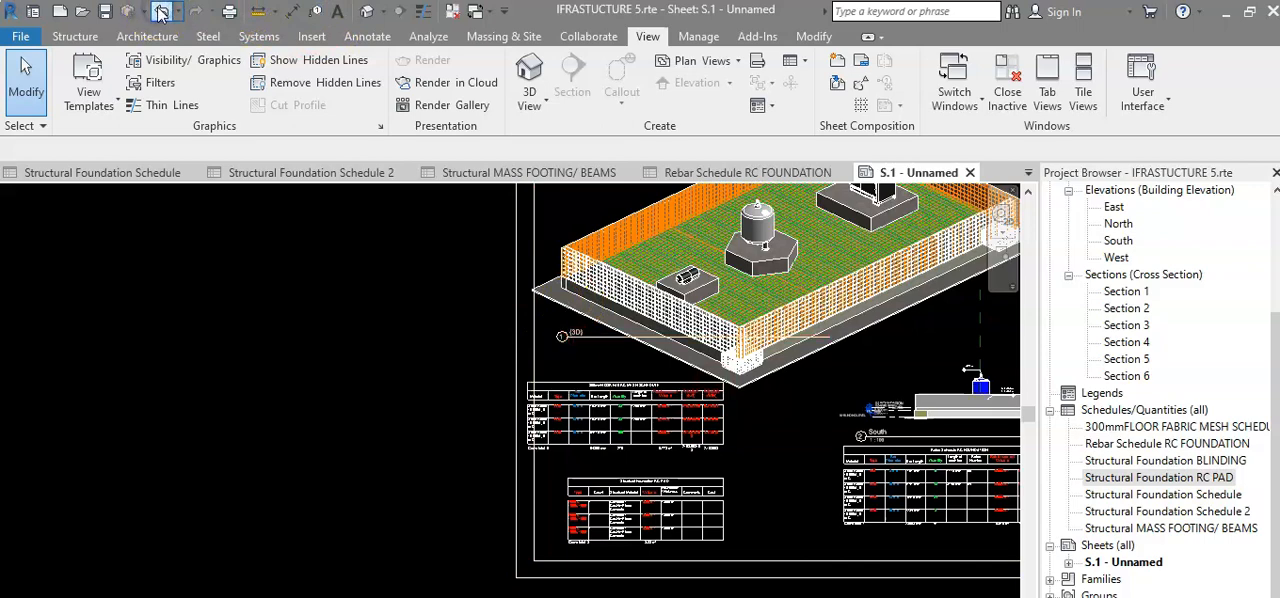
left_click(160, 12)
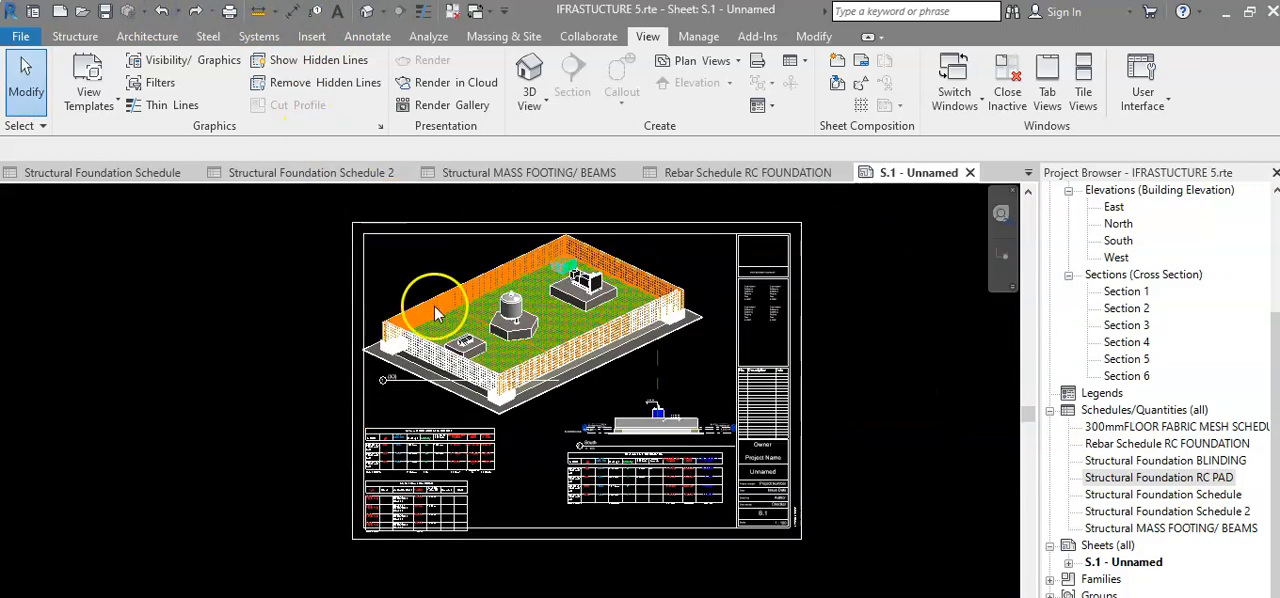
Examine the corner pads in the 3D view against the Structural Foundation RC PAD schedule on the sheet.
scroll(437, 306, "up", 3)
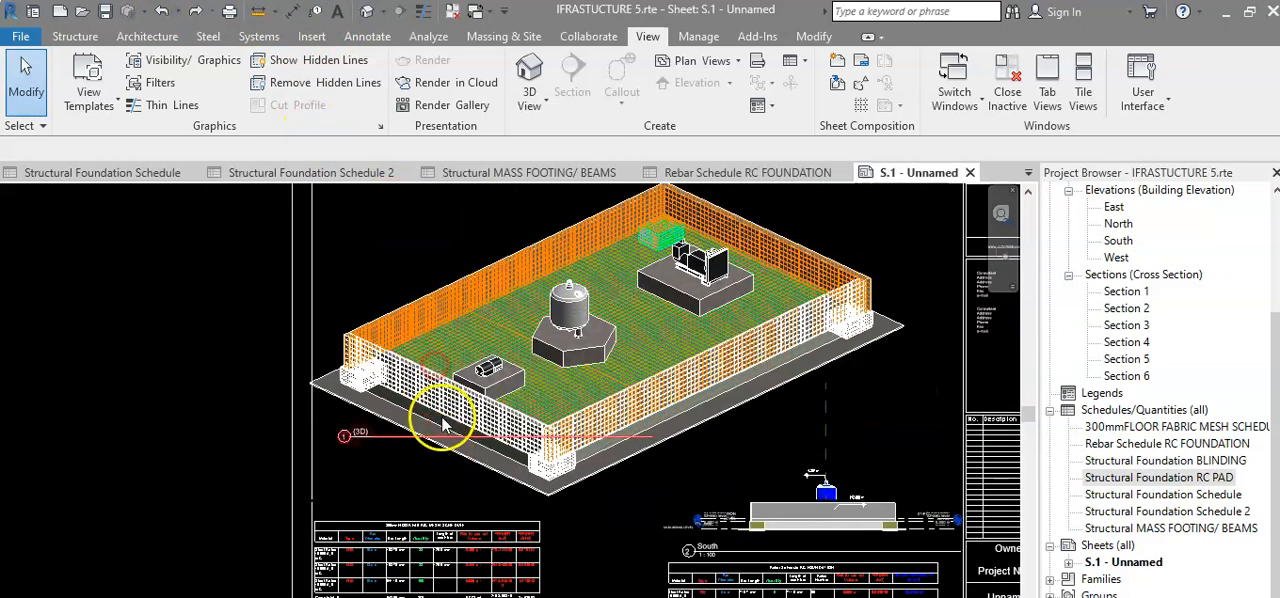
scroll(443, 425, "down", 3)
scroll(433, 350, "up", 1)
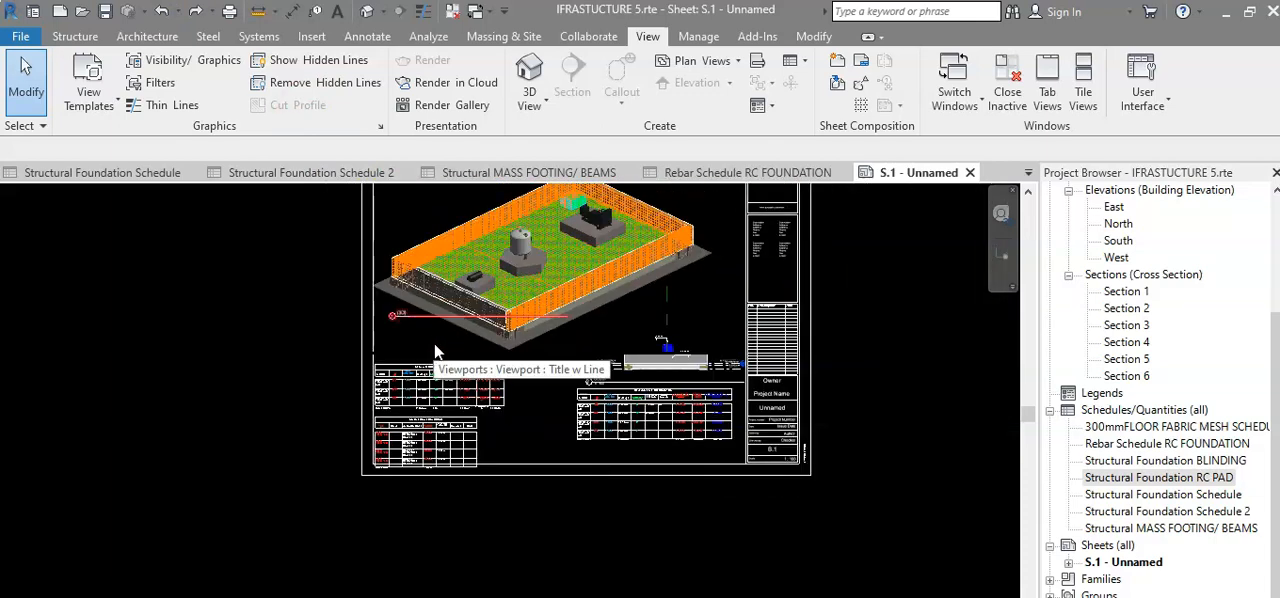
middle_click_drag(430, 343, 424, 398)
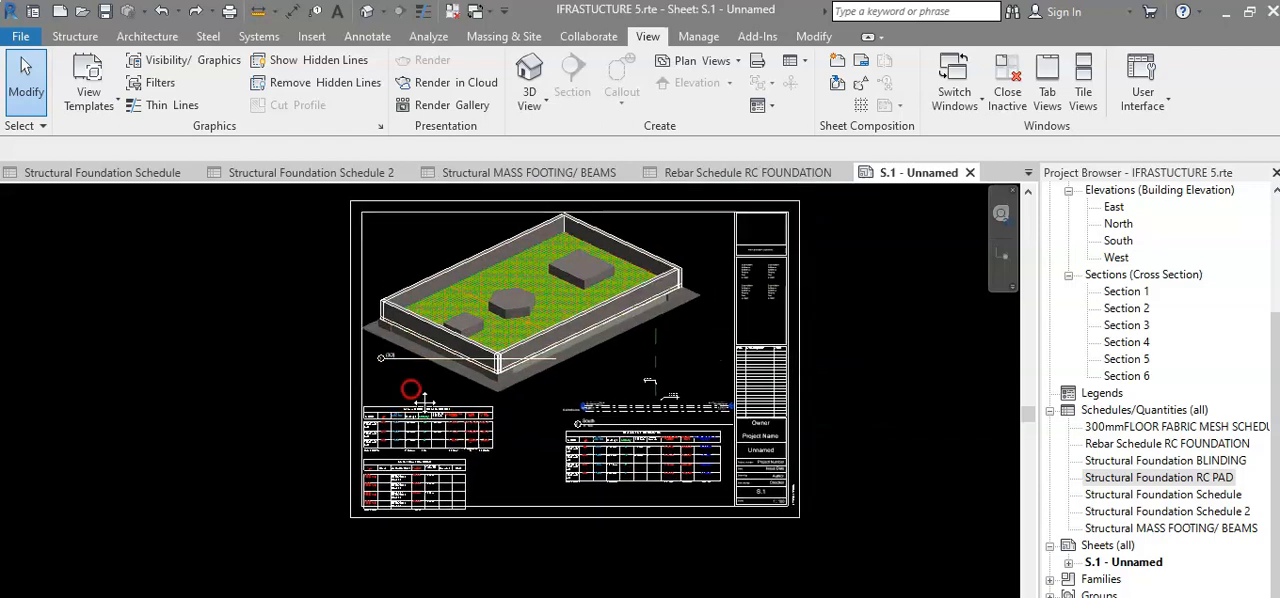
scroll(408, 395, "up", 3)
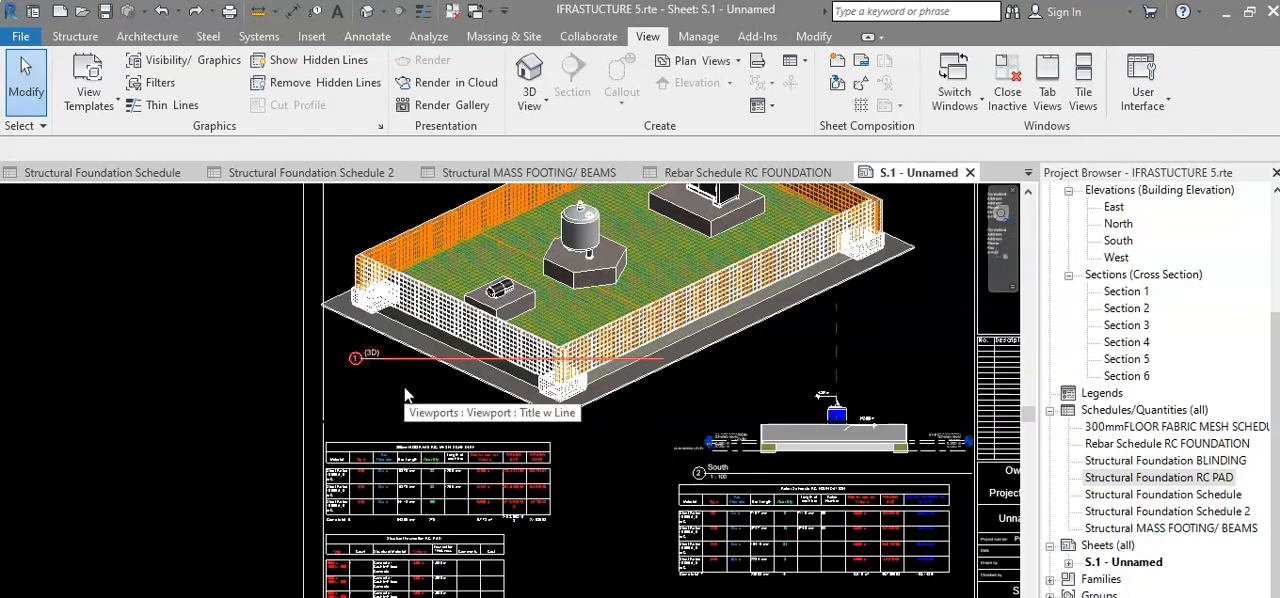
middle_click_drag(405, 389, 427, 321)
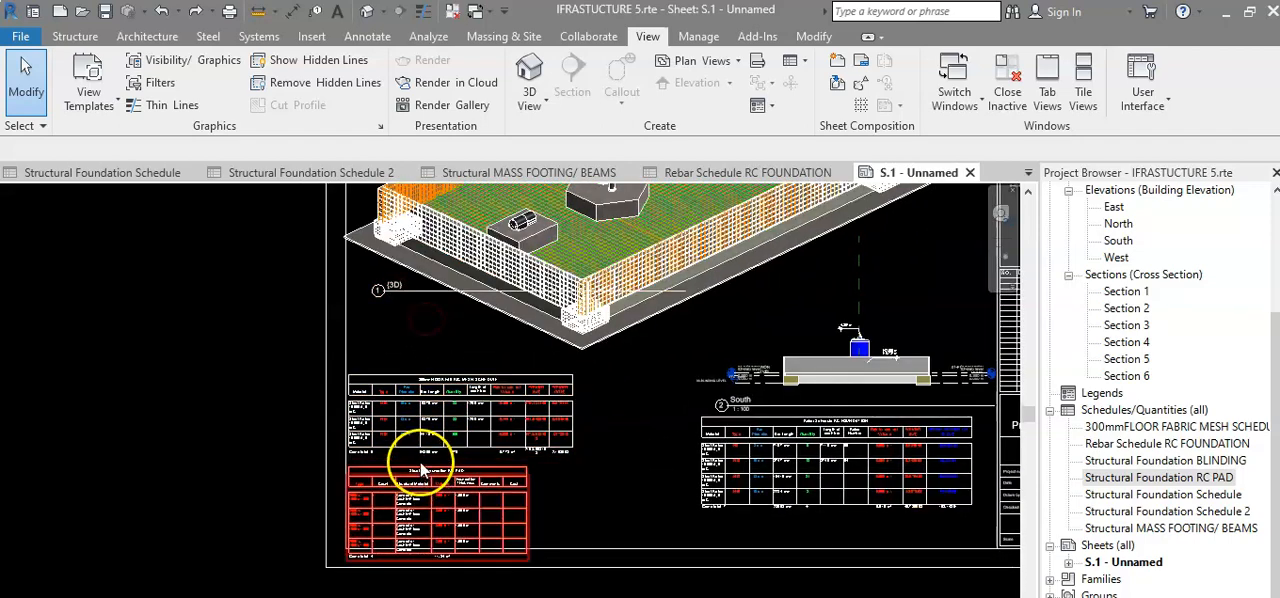
scroll(422, 384, "down", 1)
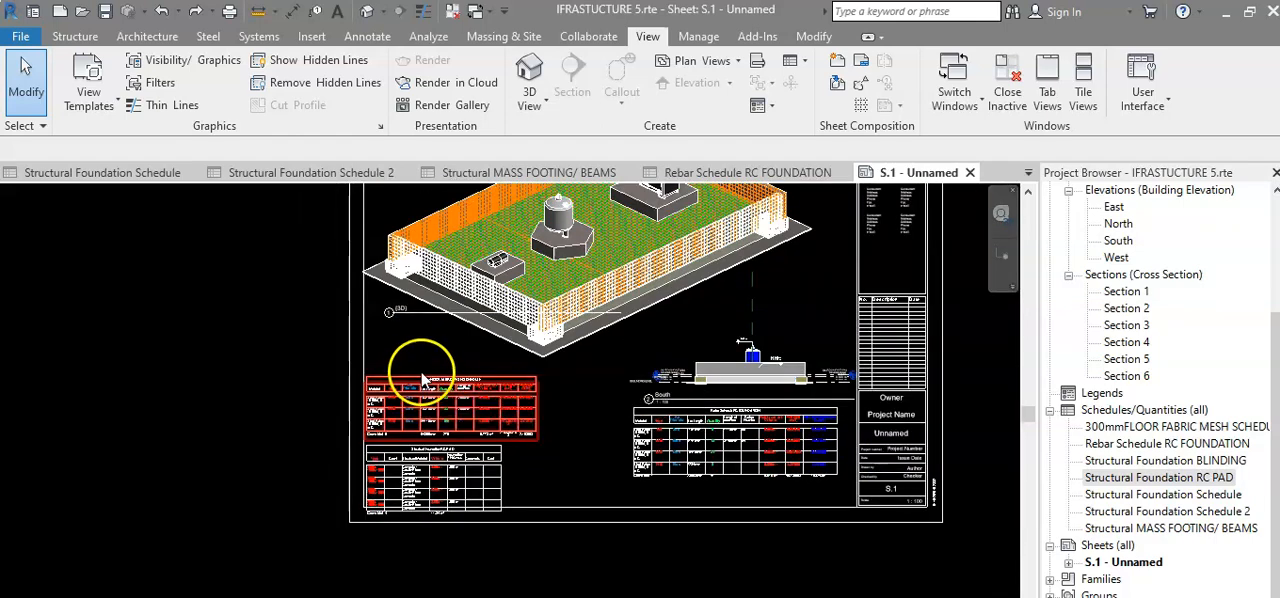
scroll(421, 340, "up", 2)
middle_click_drag(420, 349, 407, 397)
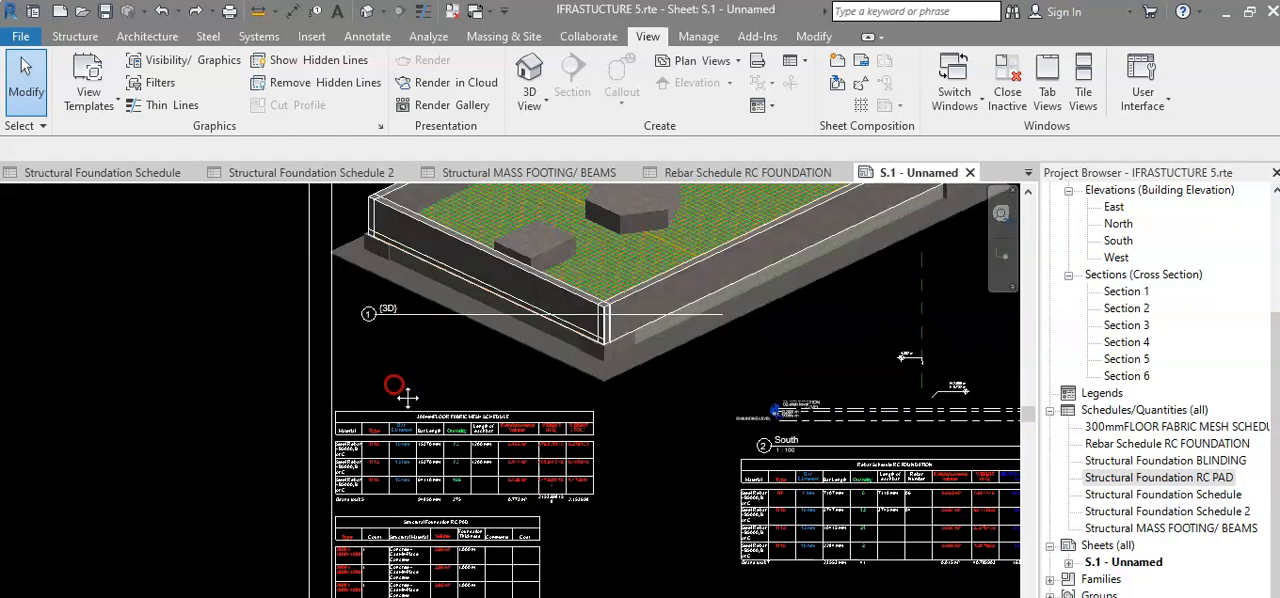
scroll(412, 380, "down", 4)
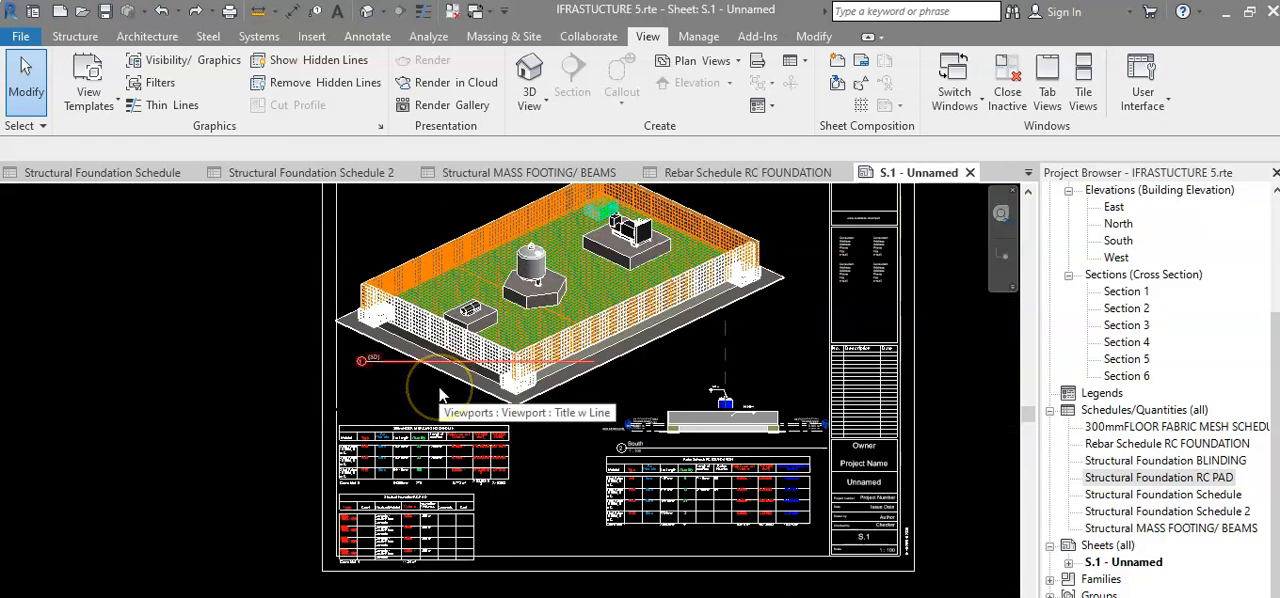
scroll(440, 392, "down", 2)
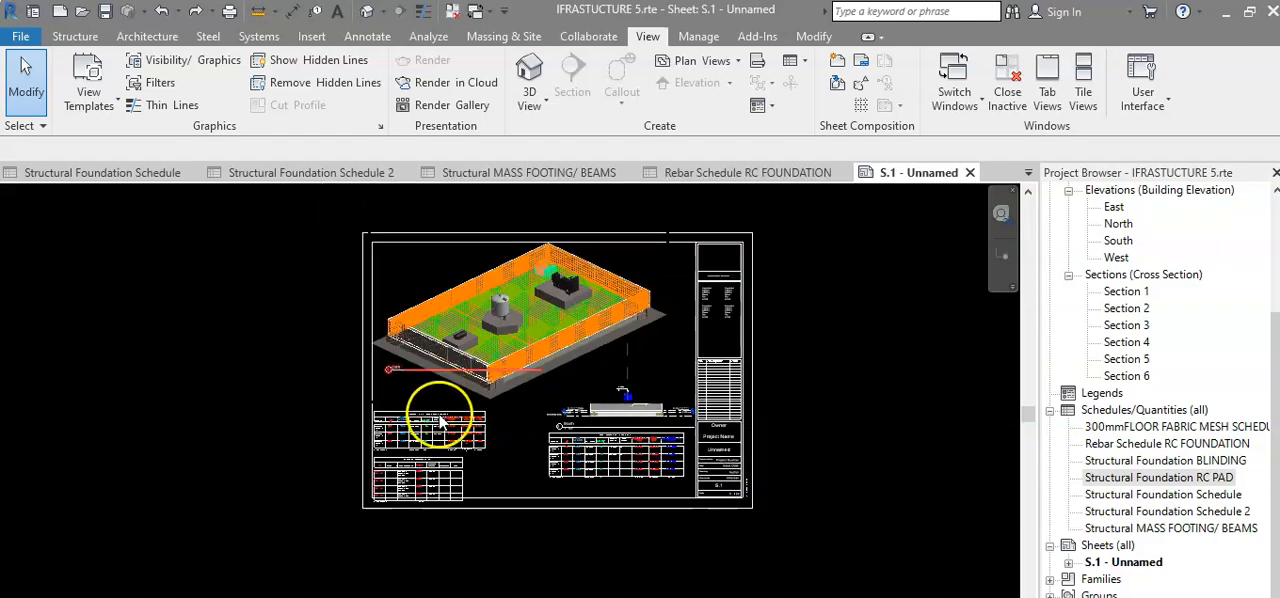
scroll(440, 400, "up", 3)
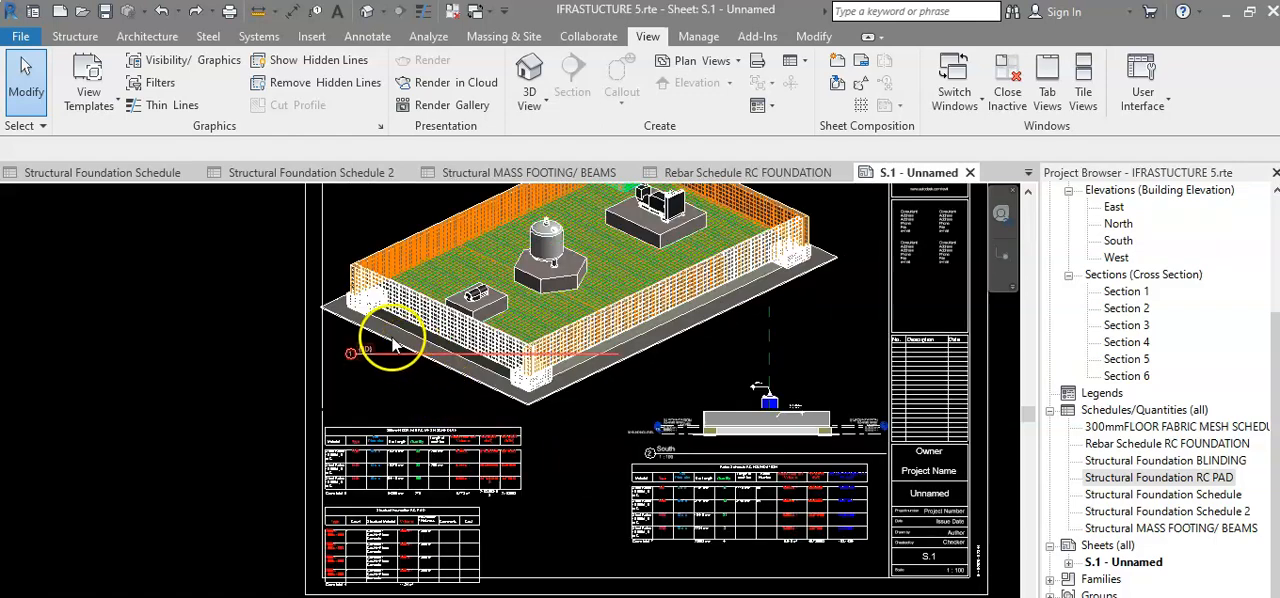
Examine the fabric mesh, RC PAD and rebar schedules together with the overall sheet layout.
left_click(361, 358)
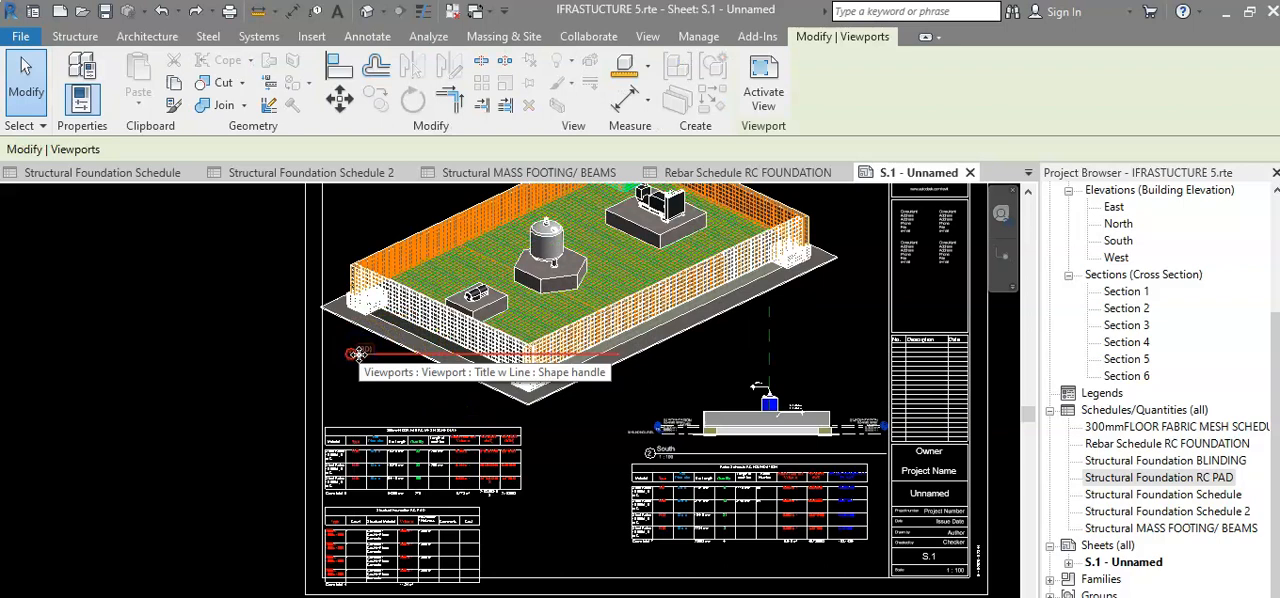
scroll(407, 378, "down", 2)
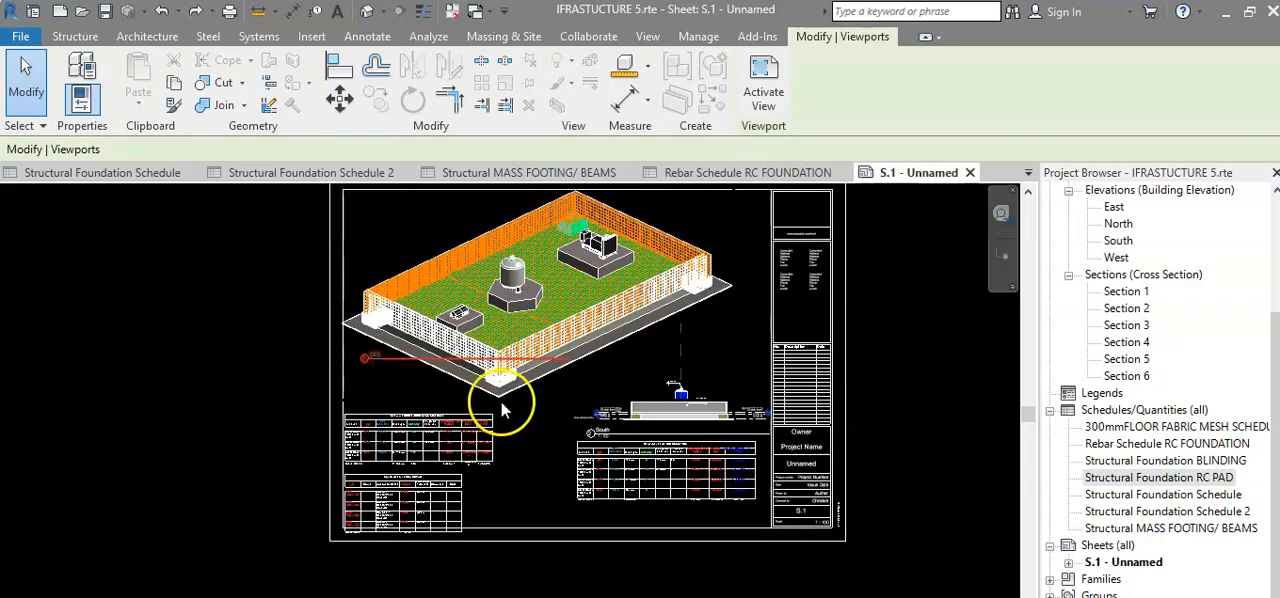
scroll(520, 453, "up", 1)
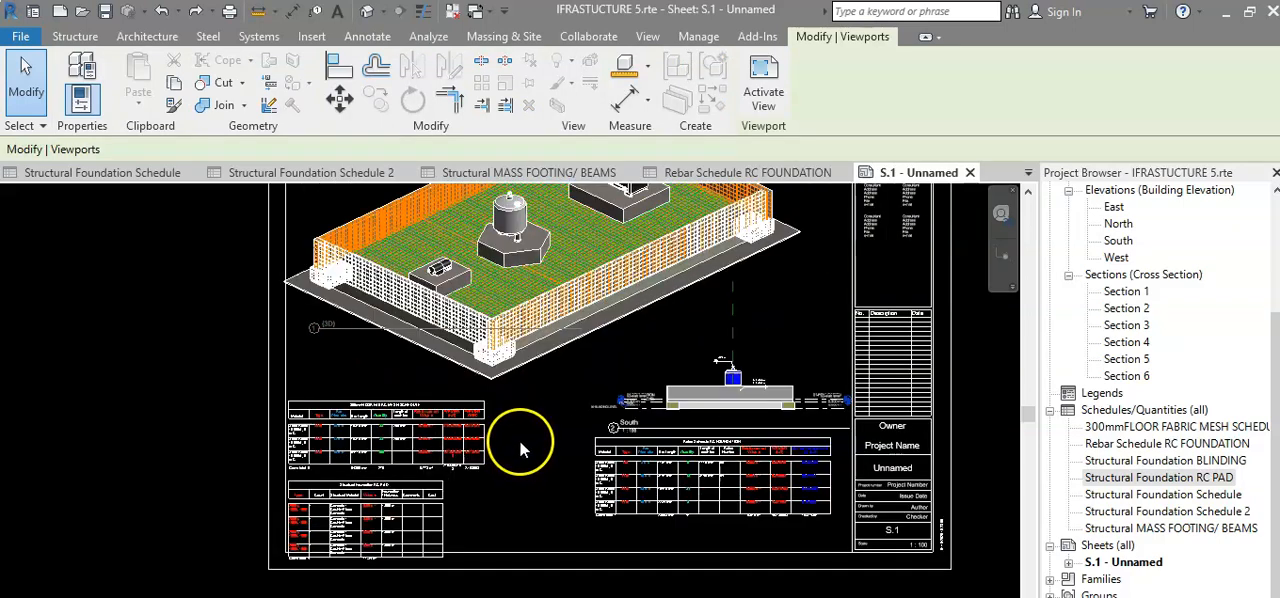
scroll(493, 492, "up", 3)
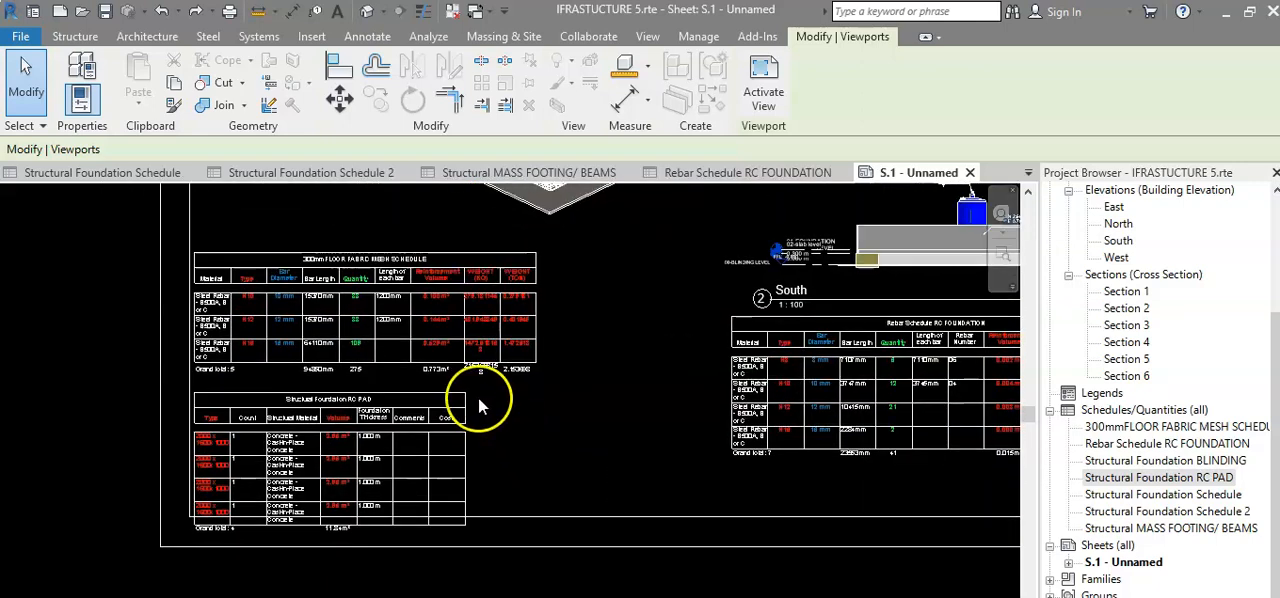
scroll(493, 403, "down", 4)
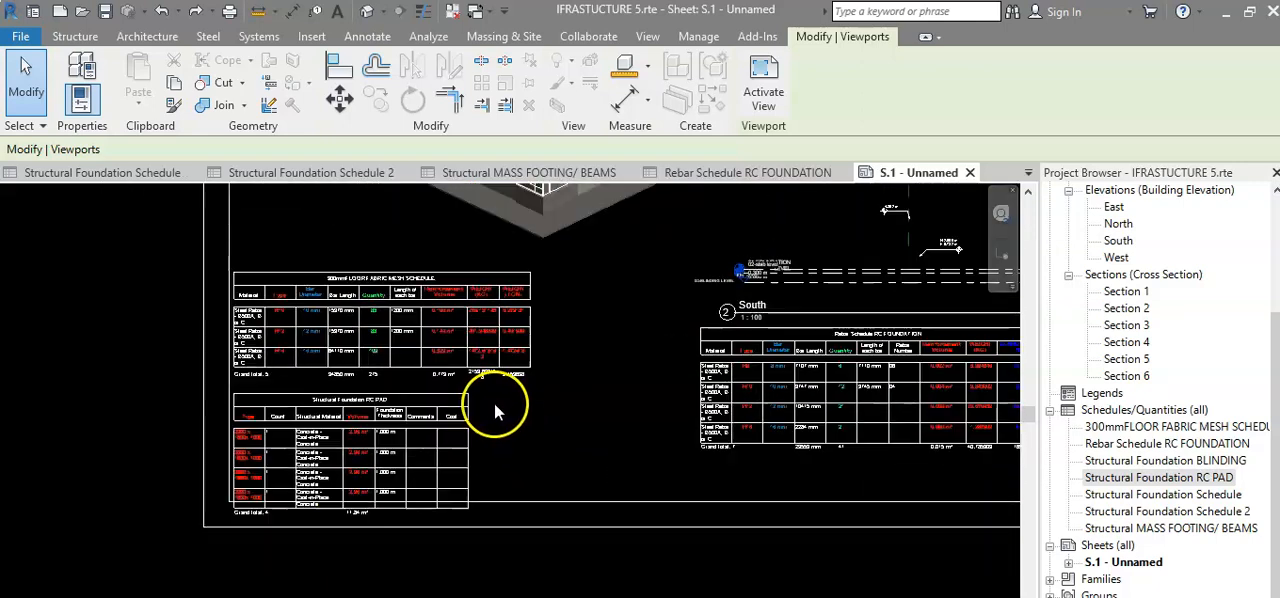
middle_click_drag(540, 405, 492, 475)
scroll(490, 433, "up", 3)
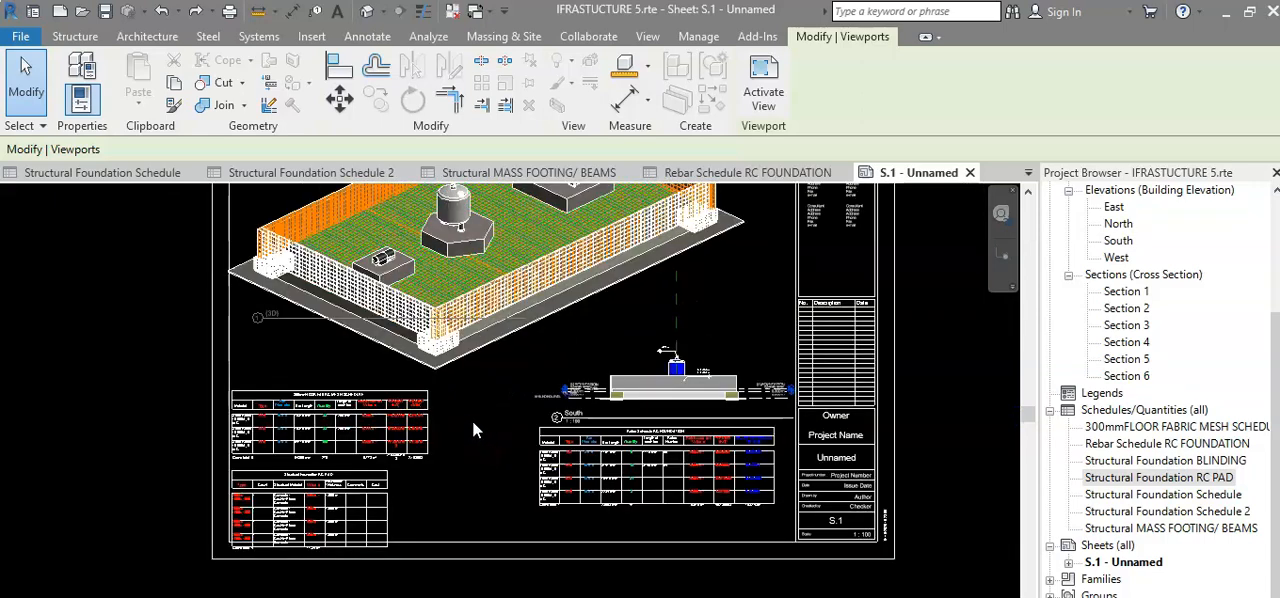
scroll(472, 421, "down", 3)
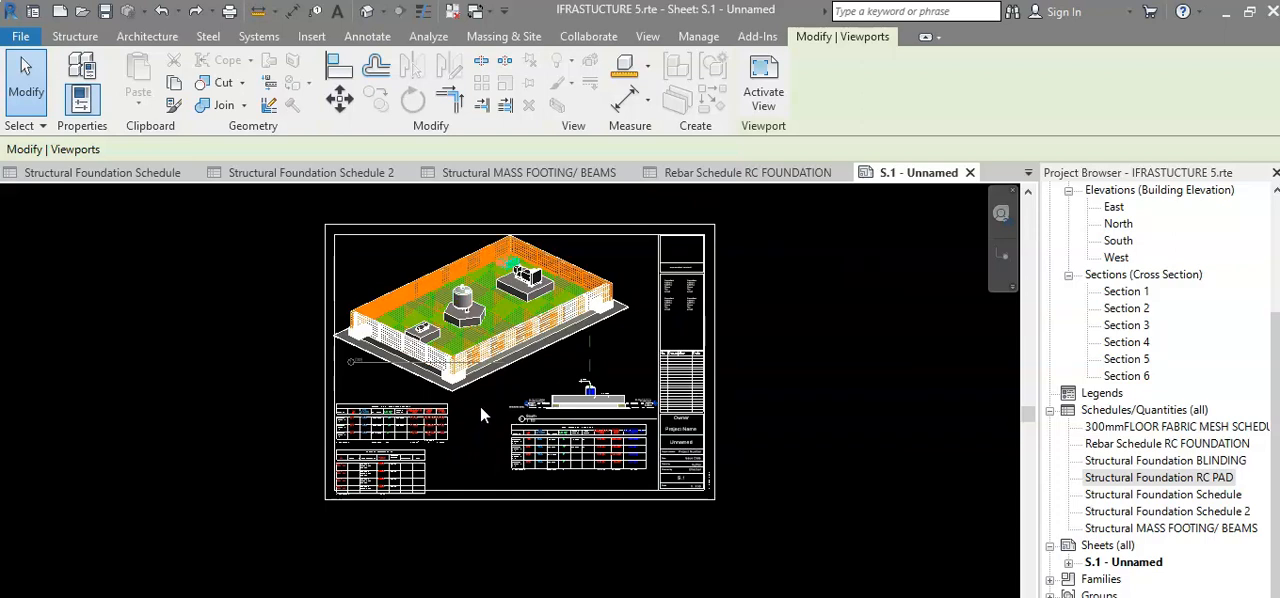